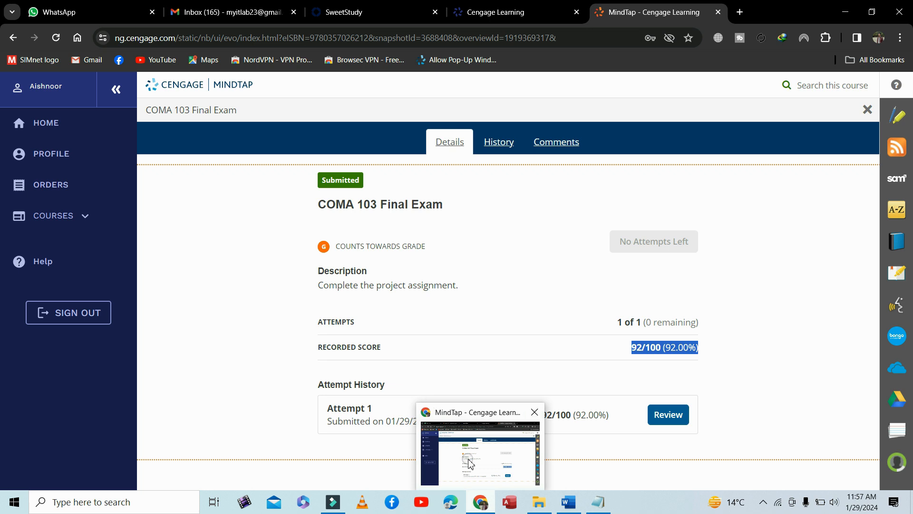
# Look through the completed report document, from the consulting form to the client story and results pages, and close it.
pyautogui.click(468, 458)
pyautogui.click(543, 503)
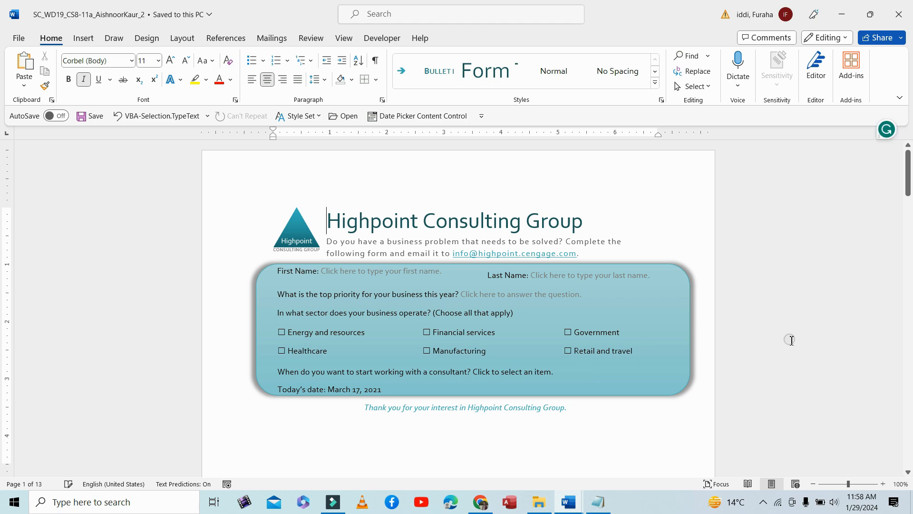
pyautogui.click(909, 185)
pyautogui.moveTo(909, 184); pyautogui.dragTo(909, 179)
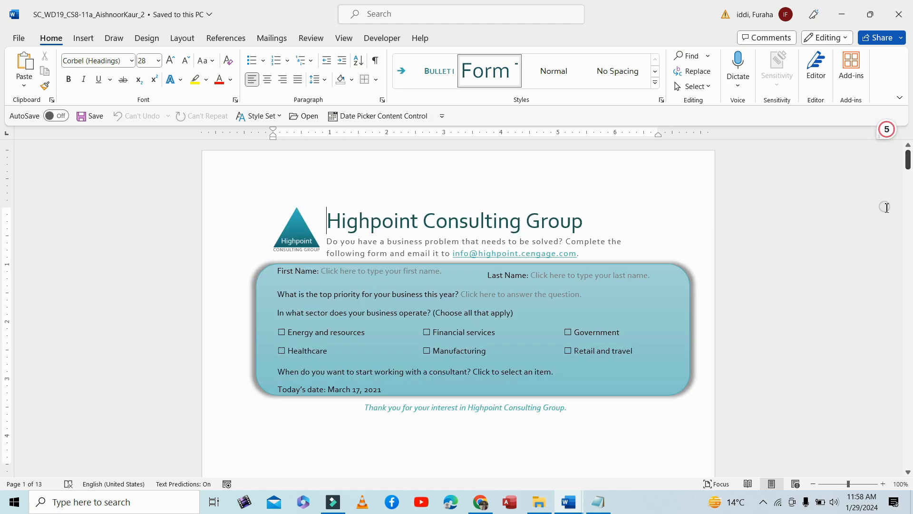
pyautogui.scroll(-3, 790, 385)
pyautogui.scroll(-10, 795, 366)
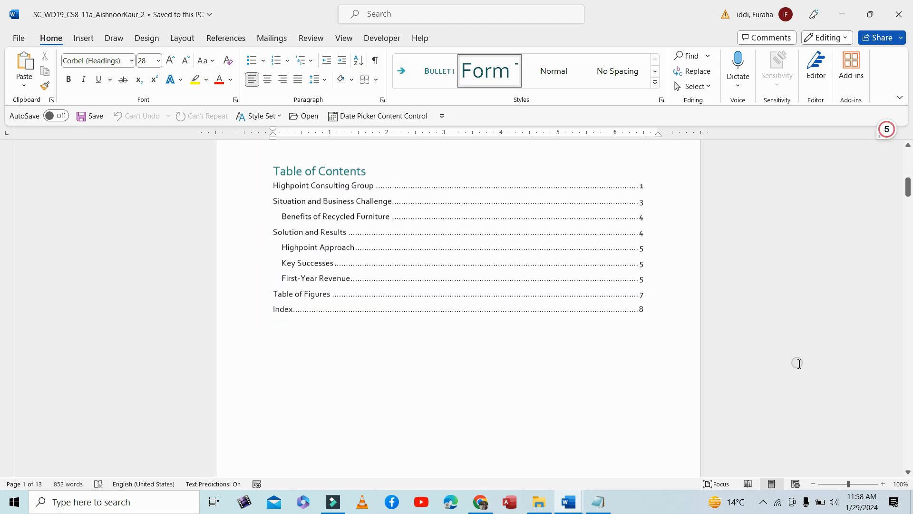
pyautogui.click(909, 472)
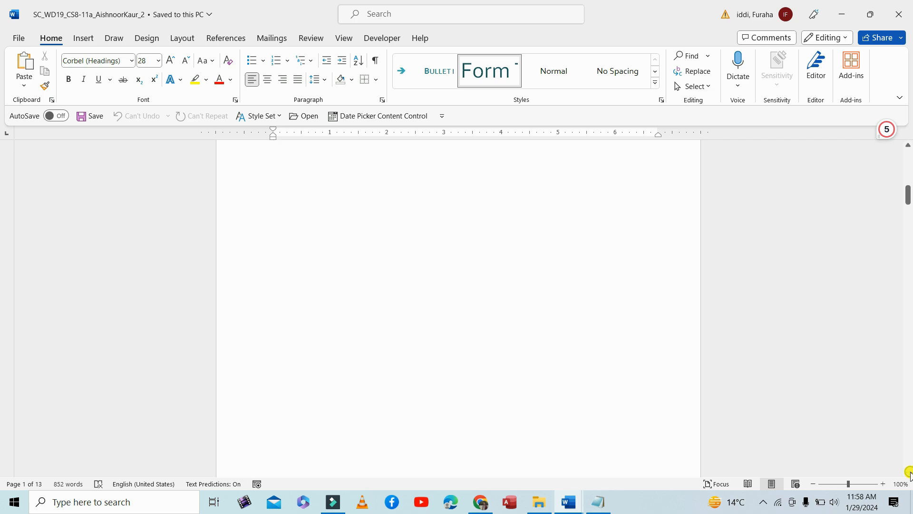
pyautogui.scroll(-15, 339, 221)
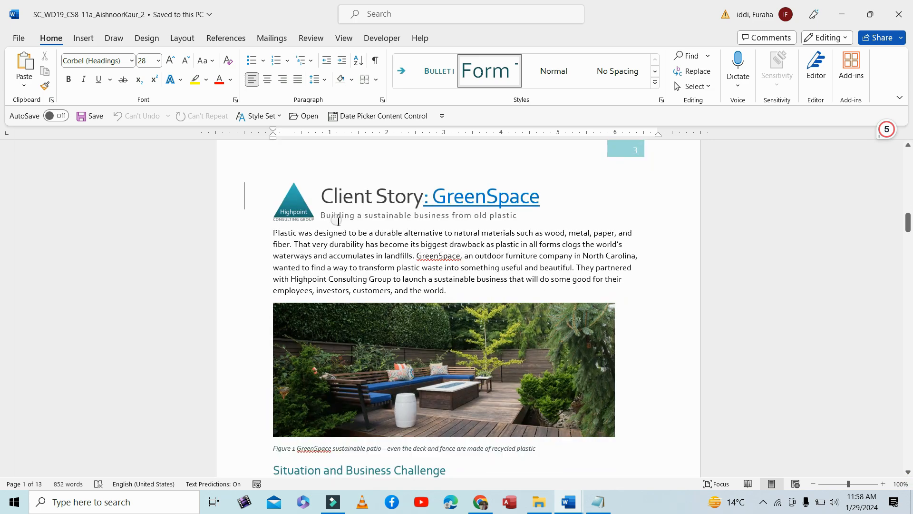
pyautogui.scroll(-20, 801, 330)
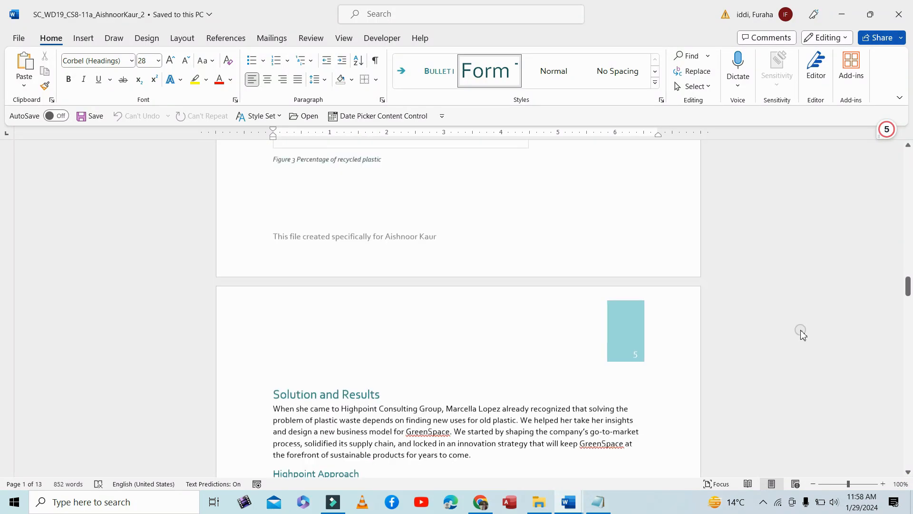
pyautogui.scroll(-1, 801, 330)
pyautogui.moveTo(909, 292); pyautogui.dragTo(910, 157)
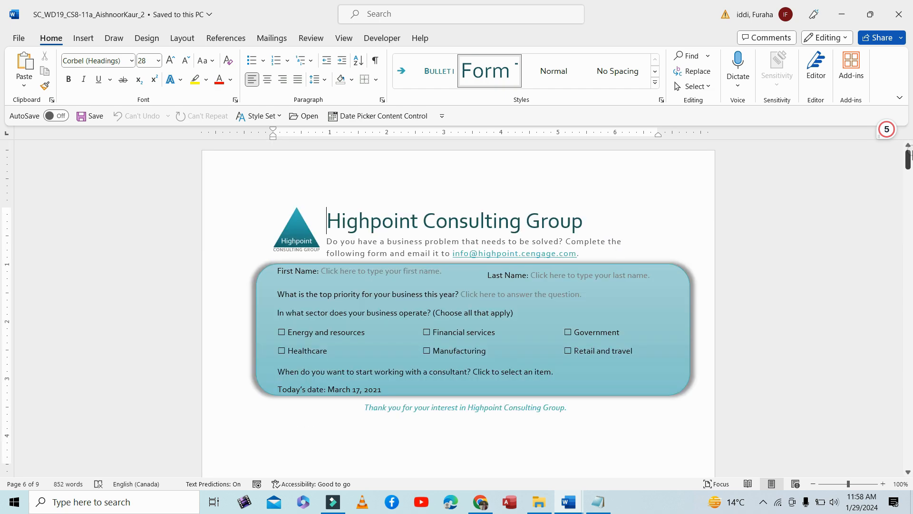
pyautogui.click(899, 14)
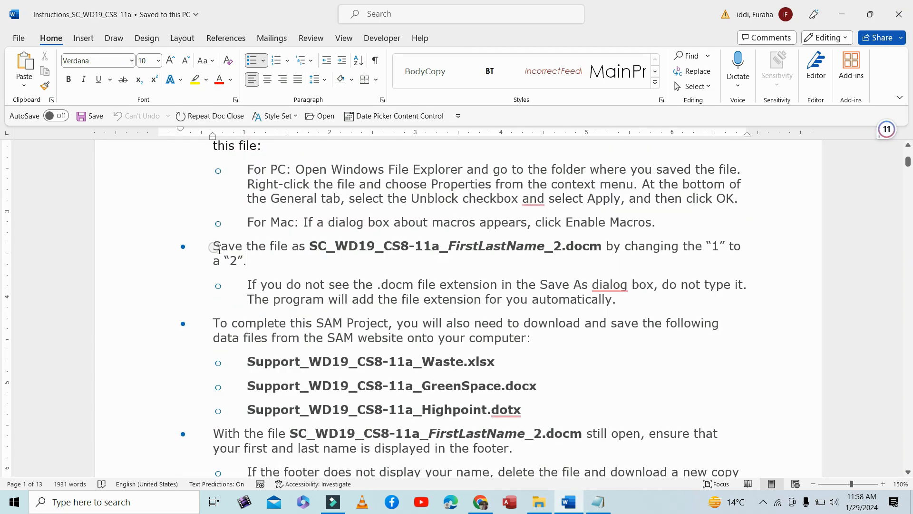
# Read the file-naming and support-file instructions, and check the Waste, GreenSpace and Highpoint support files in the SC_WD19_CS8-11a folder.
pyautogui.moveTo(213, 246); pyautogui.dragTo(305, 263)
pyautogui.click(291, 317)
pyautogui.scroll(-2, 350, 358)
pyautogui.moveTo(247, 274); pyautogui.dragTo(560, 326)
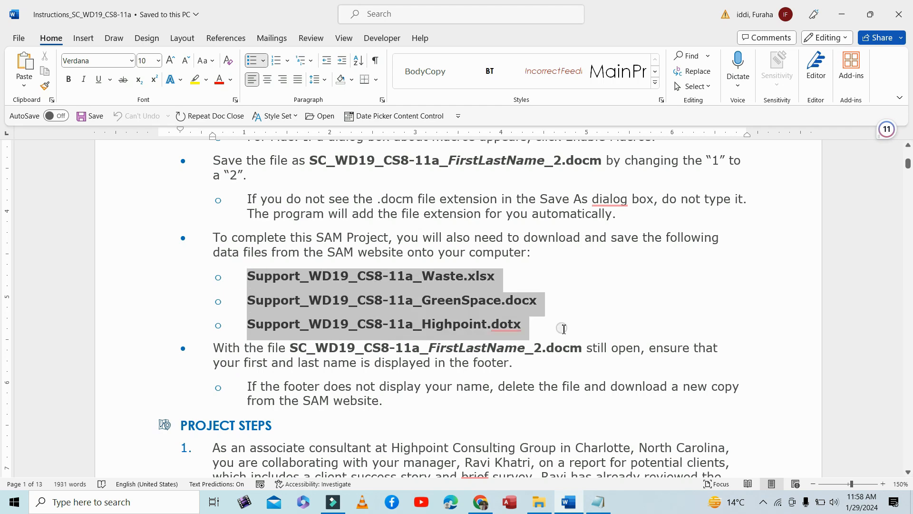
pyautogui.click(539, 502)
pyautogui.click(256, 182)
pyautogui.click(257, 170)
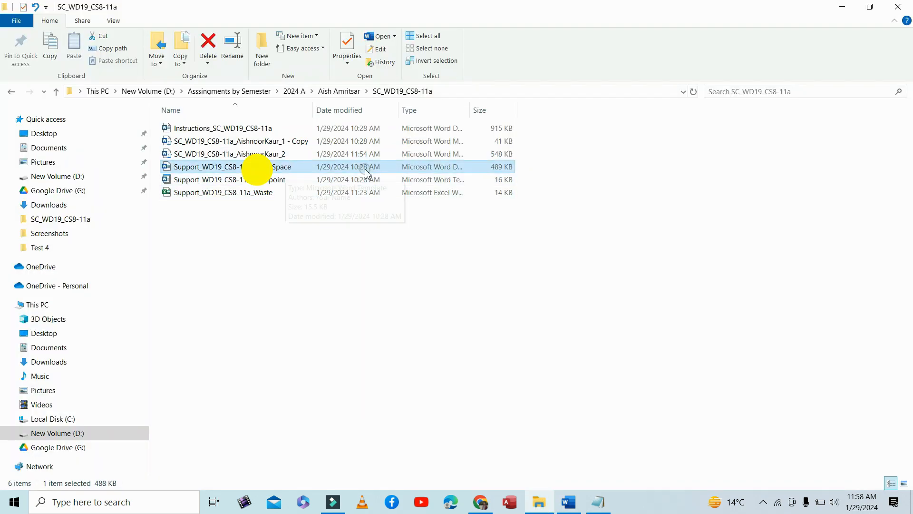
# Open the macro-enabled project file ending in "_1 - Copy" from the folder and enable editing.
pyautogui.doubleClick(272, 141)
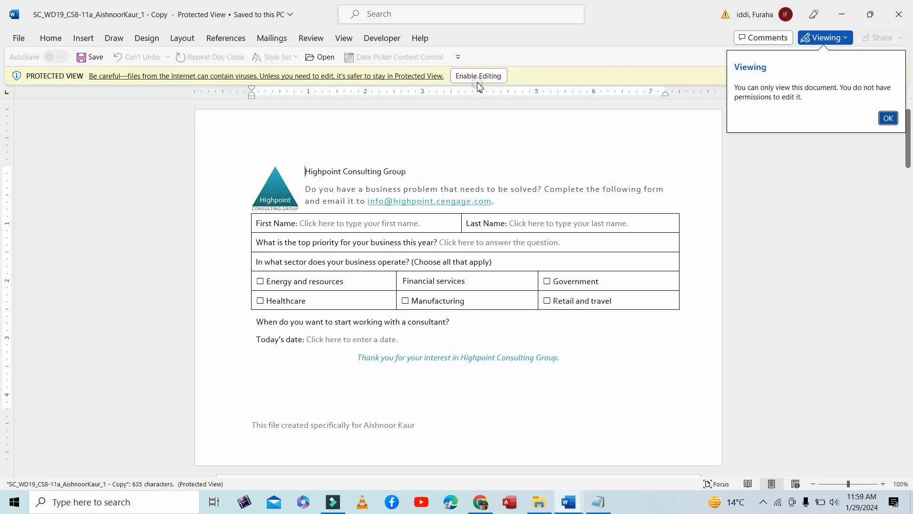
pyautogui.click(478, 77)
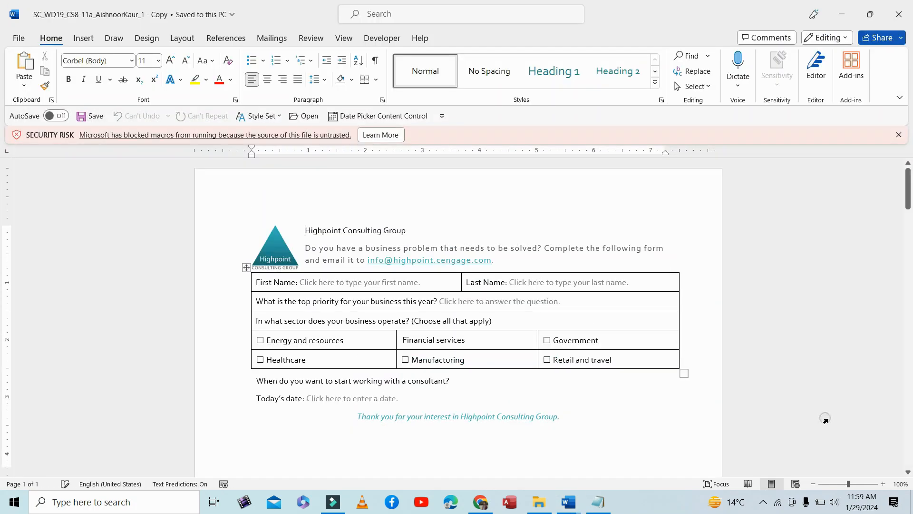
pyautogui.click(882, 483)
pyautogui.moveTo(909, 193)
pyautogui.mouseDown()
pyautogui.moveTo(909, 473)
pyautogui.moveTo(909, 185)
pyautogui.mouseUp()
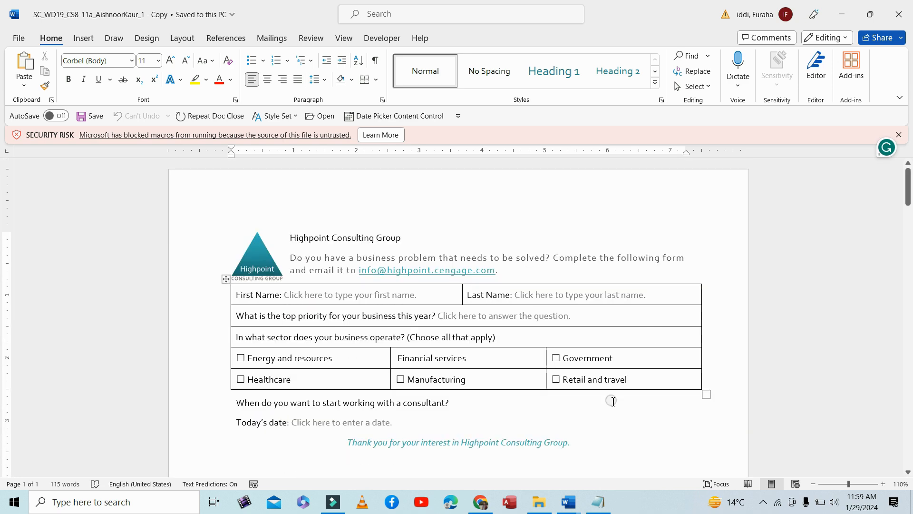
# In the instructions document, highlight the introductory paragraph of project step 1 in yellow.
pyautogui.click(574, 503)
pyautogui.click(492, 453)
pyautogui.click(368, 407)
pyautogui.scroll(-6, 446, 399)
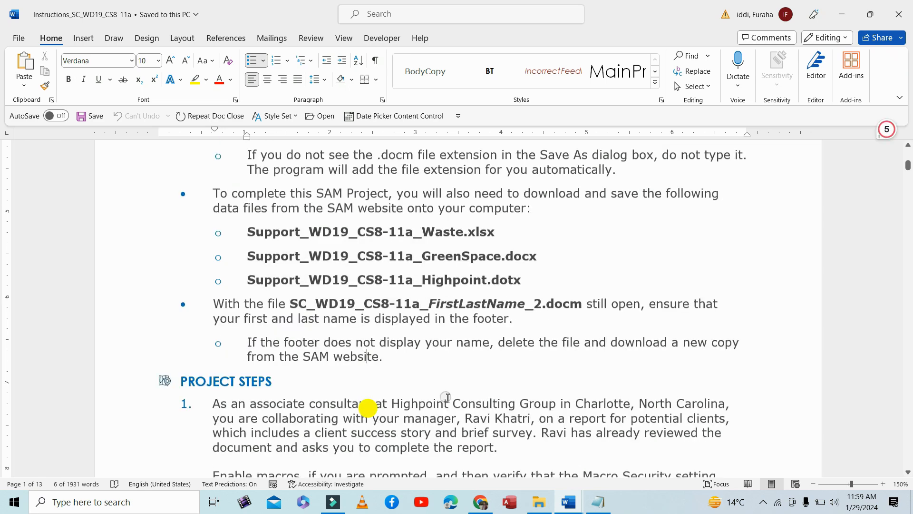
pyautogui.tripleClick(215, 190)
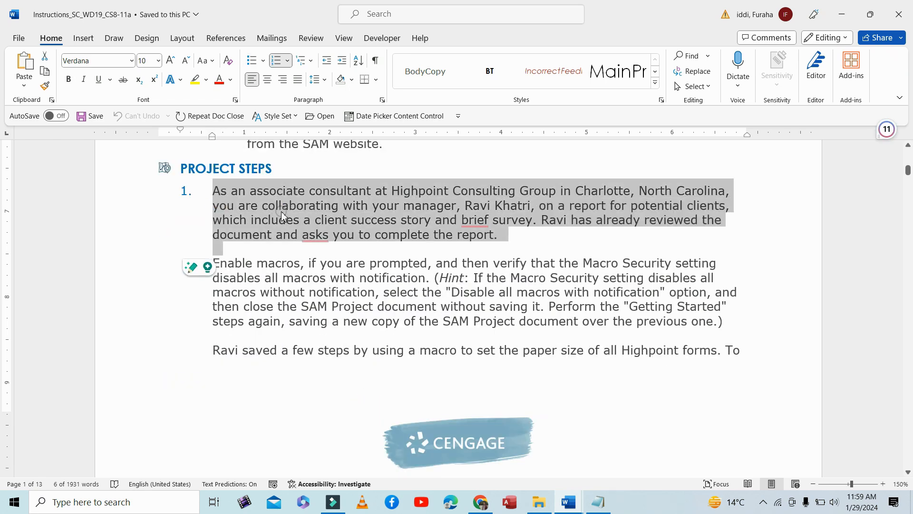
pyautogui.click(195, 79)
pyautogui.click(523, 232)
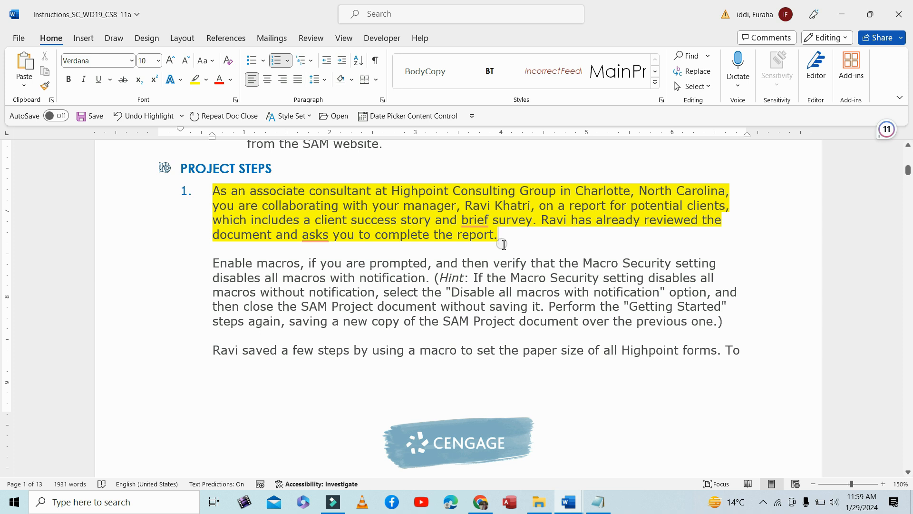
# Read the rest of project step 1, covering macro security and the instruction to edit the PageSize macro.
pyautogui.moveTo(212, 262); pyautogui.dragTo(740, 333)
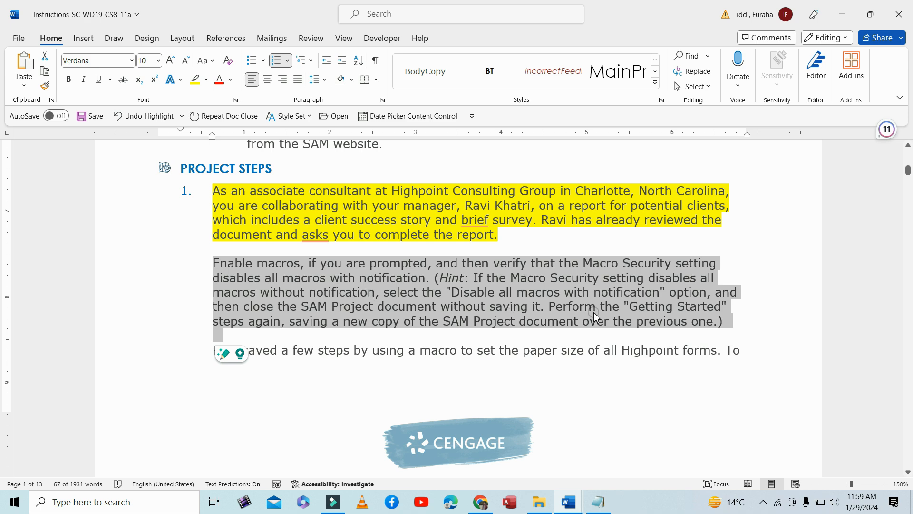
pyautogui.click(343, 350)
pyautogui.scroll(-2, 342, 351)
pyautogui.moveTo(213, 265); pyautogui.dragTo(693, 285)
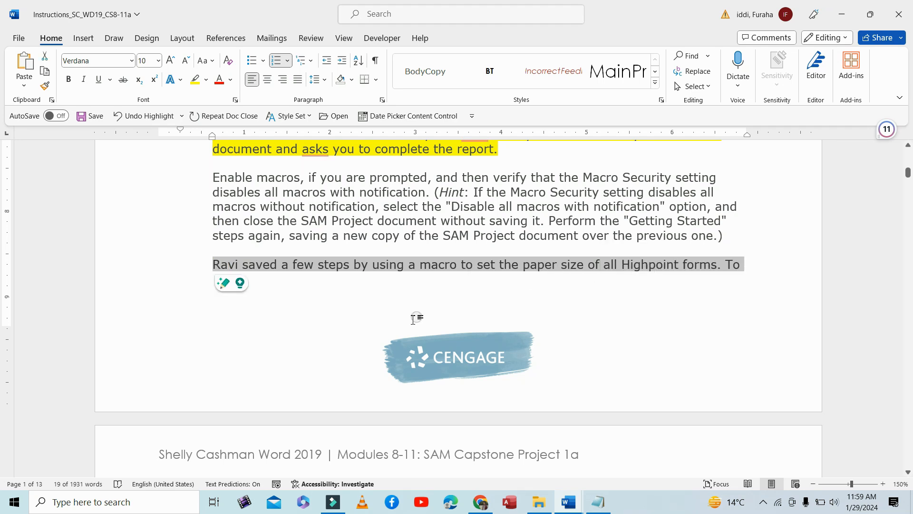
pyautogui.scroll(-5, 330, 316)
pyautogui.moveTo(235, 274); pyautogui.dragTo(290, 295)
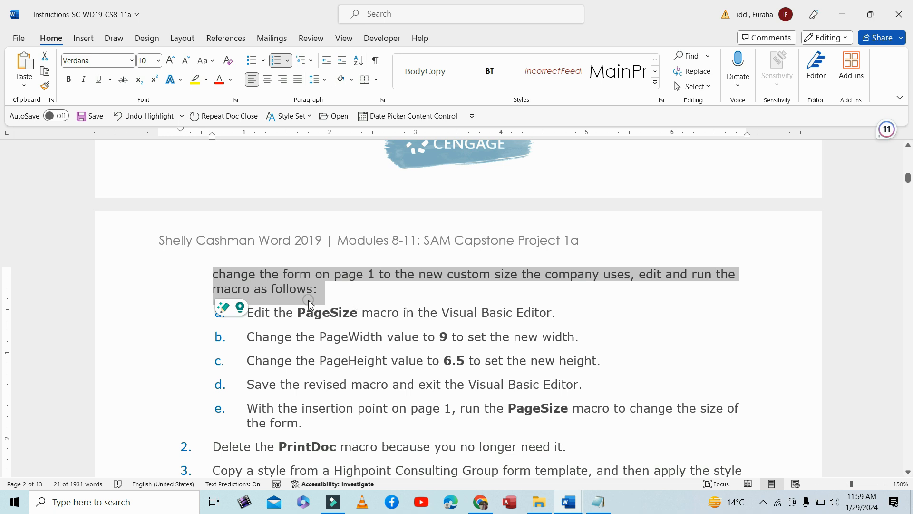
pyautogui.click(288, 314)
pyautogui.moveTo(246, 313); pyautogui.dragTo(572, 312)
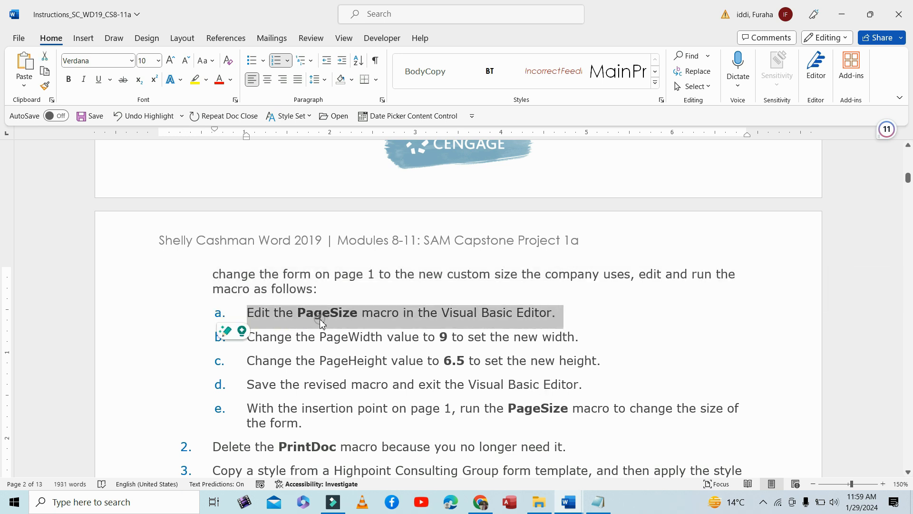
# Try to open the PageSize macro of the form document for editing.
pyautogui.click(569, 502)
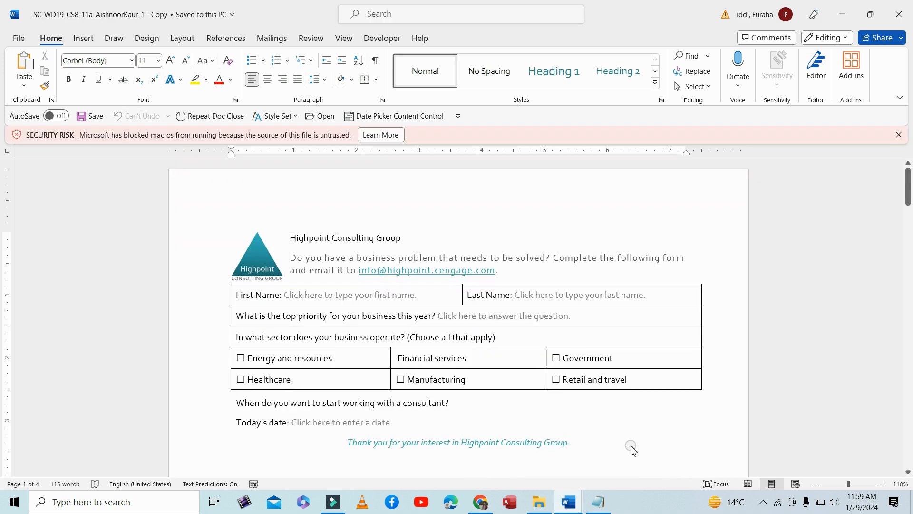
pyautogui.click(618, 454)
pyautogui.click(383, 38)
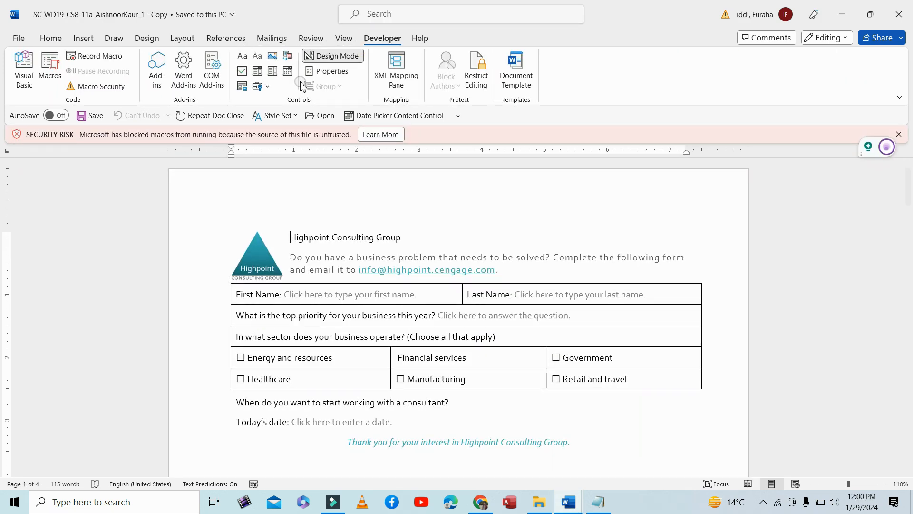
pyautogui.click(328, 55)
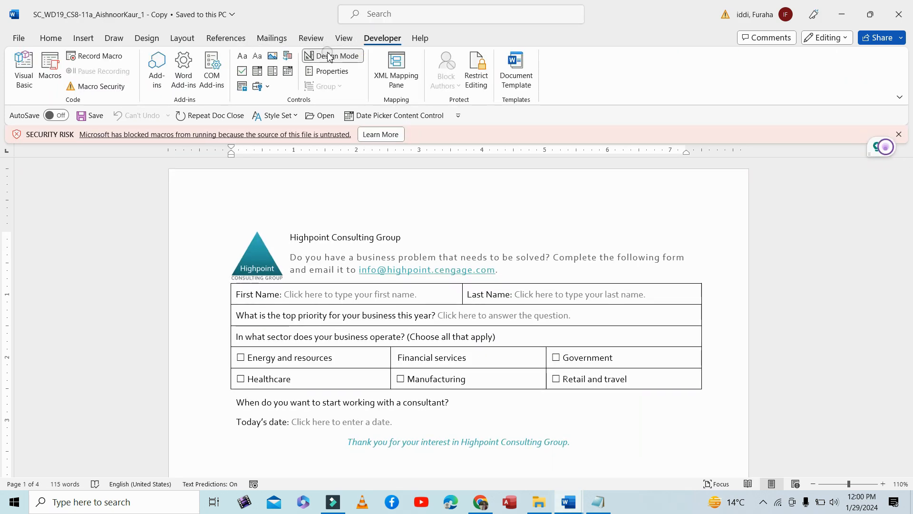
pyautogui.click(50, 67)
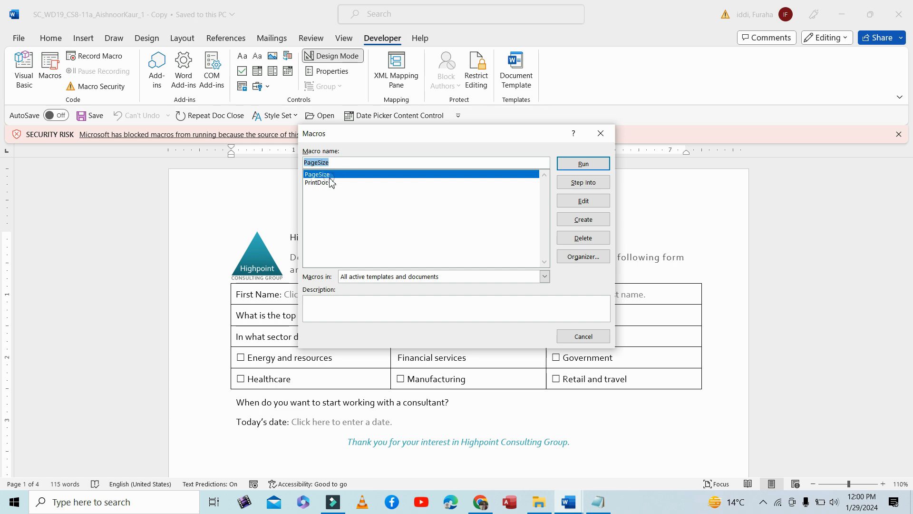
pyautogui.click(583, 201)
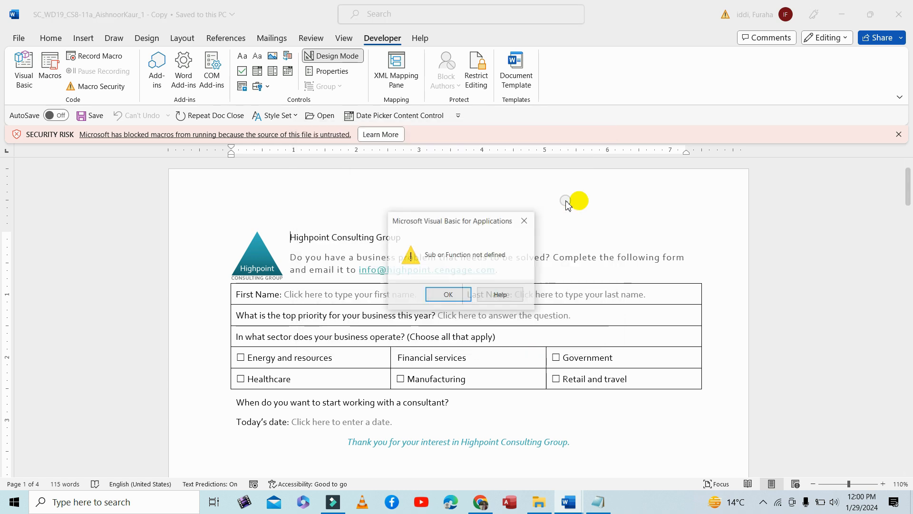
pyautogui.click(438, 299)
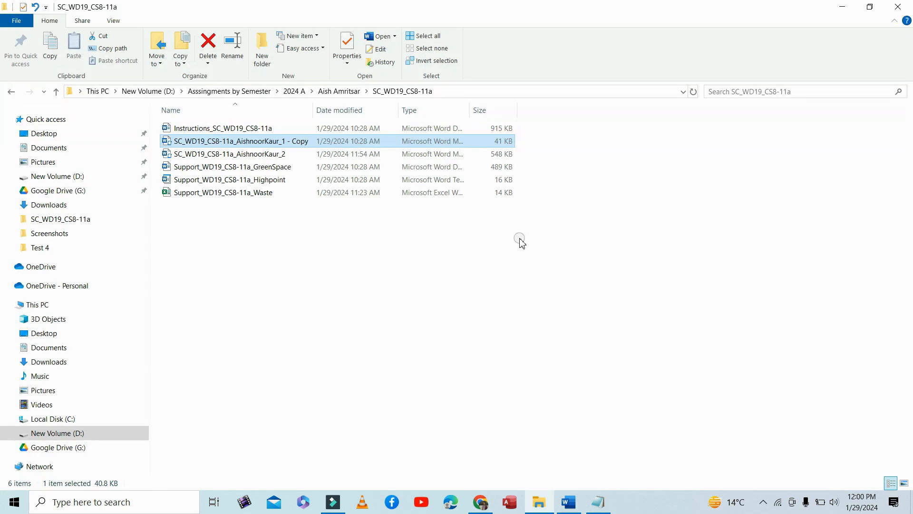
# Unblock the "_1 - Copy" project file in its file properties, and enable the macro content in the reopened document.
pyautogui.rightClick(302, 142)
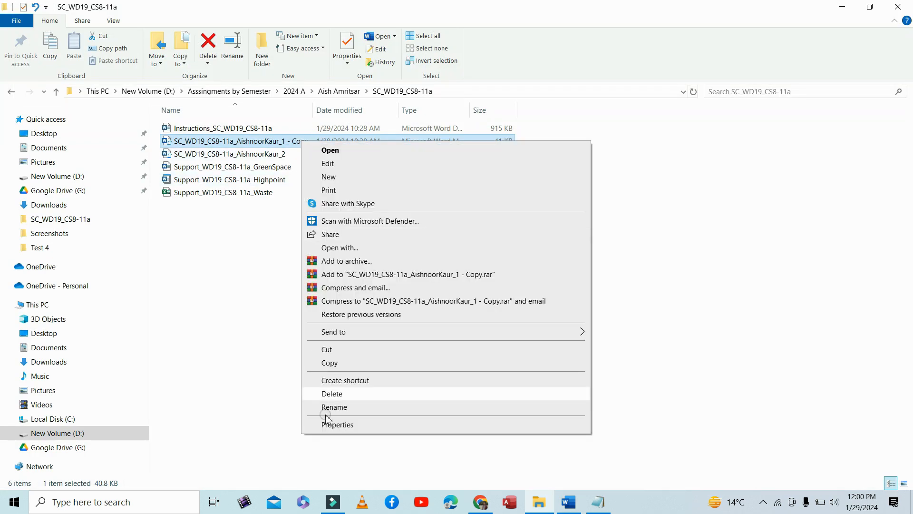
pyautogui.click(329, 425)
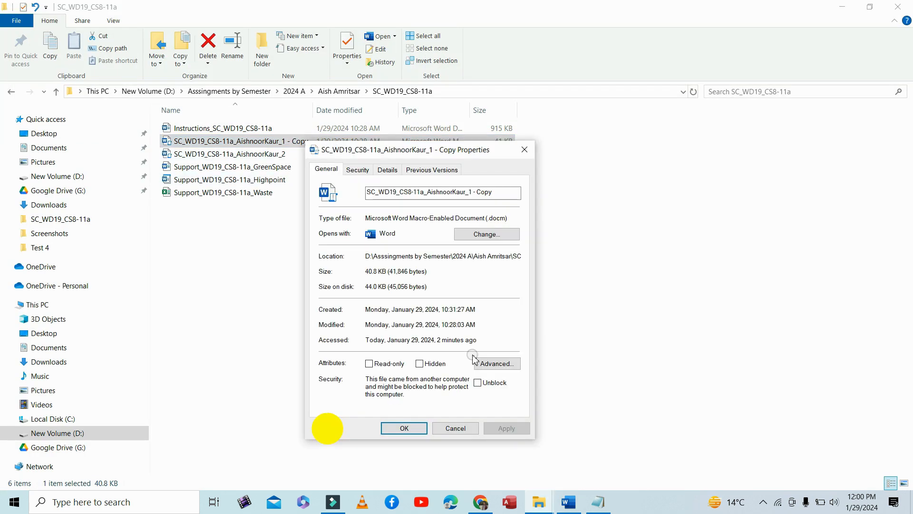
pyautogui.click(478, 383)
pyautogui.click(514, 430)
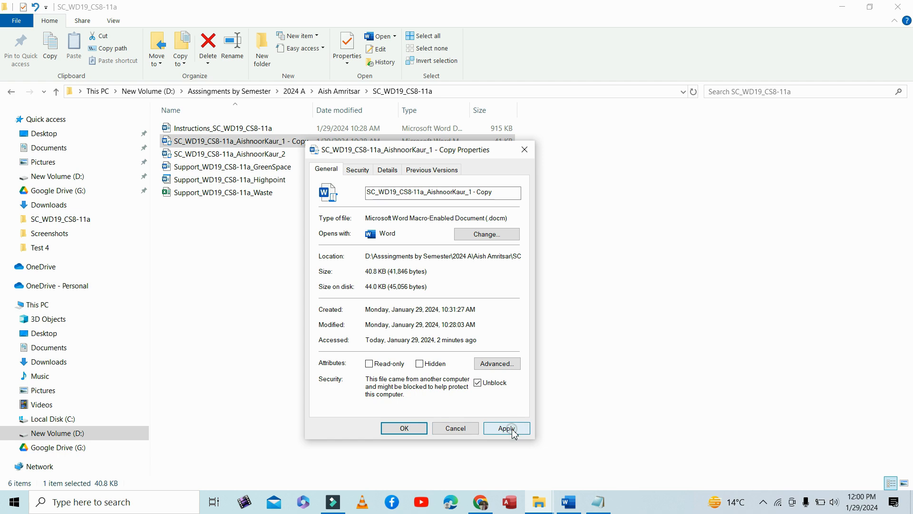
pyautogui.click(405, 428)
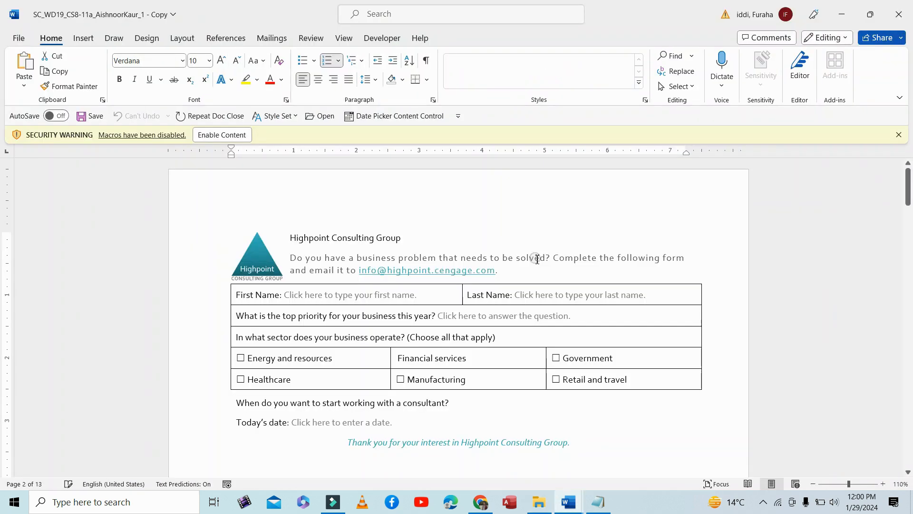
pyautogui.click(227, 136)
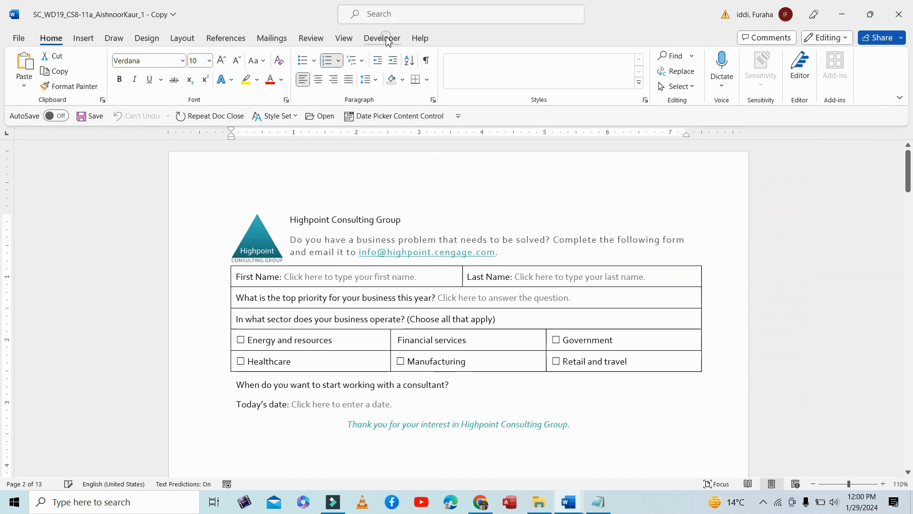
# Open the PageSize macro of the form document for editing in the Visual Basic Editor.
pyautogui.click(383, 38)
pyautogui.click(49, 69)
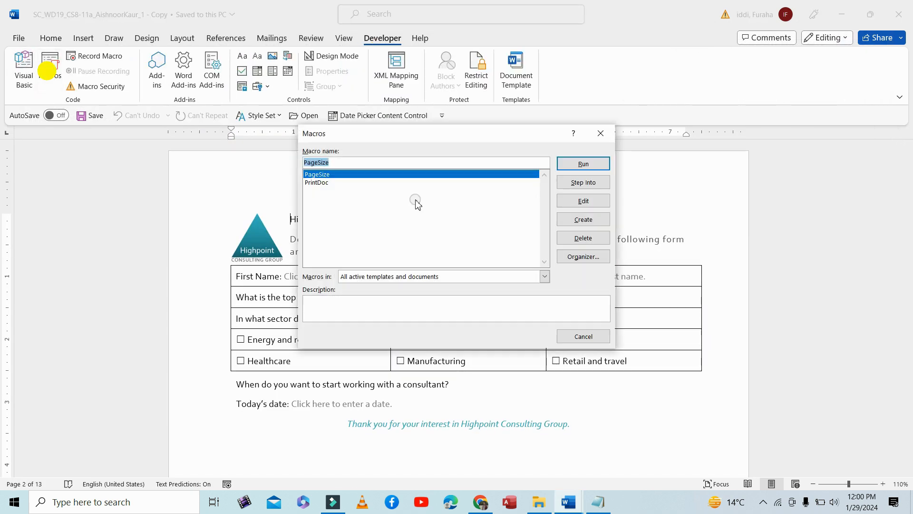
pyautogui.click(339, 174)
pyautogui.click(606, 197)
pyautogui.click(586, 202)
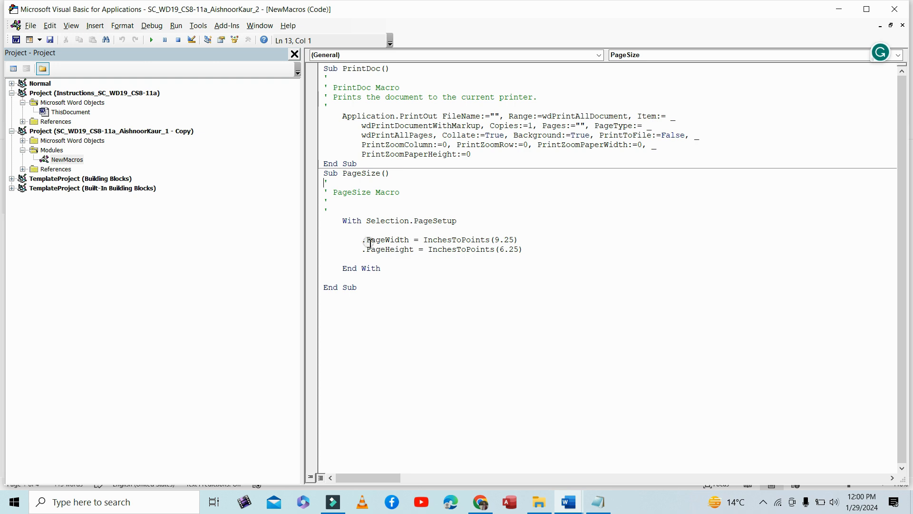
# Set the PageWidth value in the PageSize macro to 9 inches, following instruction 1b.
pyautogui.moveTo(371, 241); pyautogui.dragTo(469, 252)
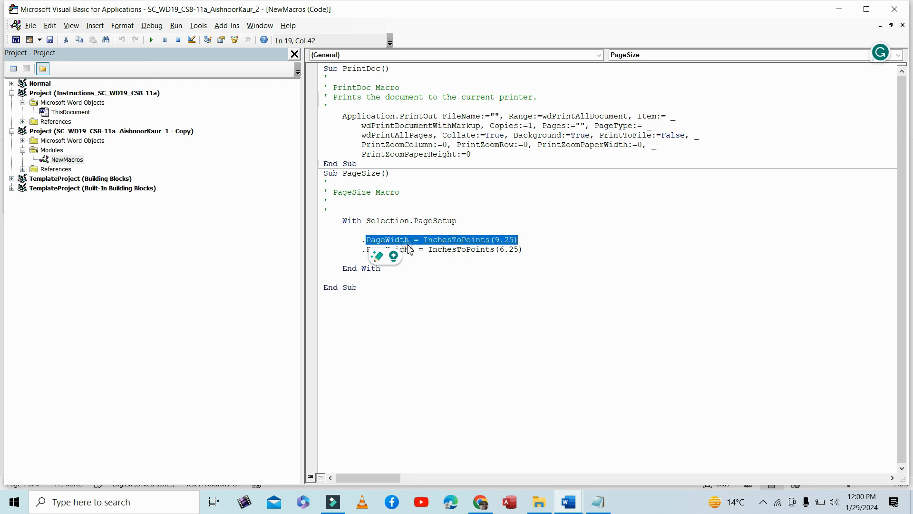
pyautogui.moveTo(562, 501)
pyautogui.click(522, 453)
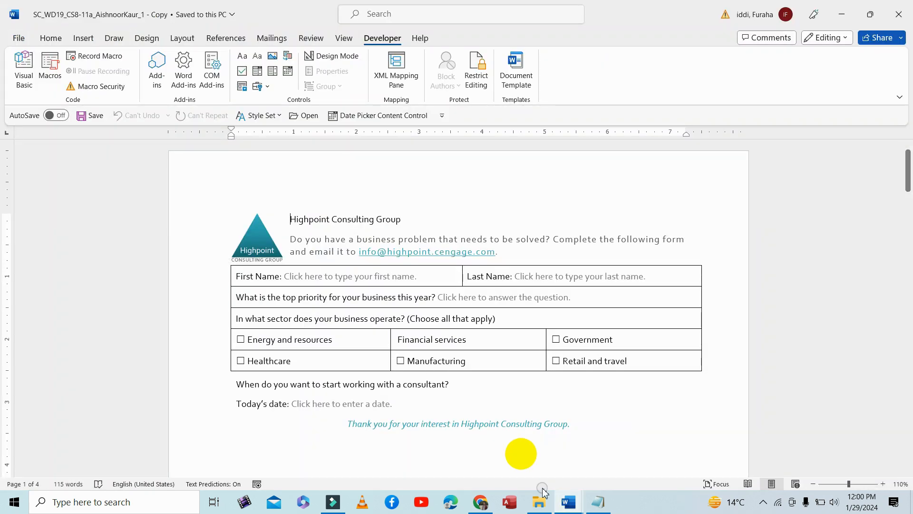
pyautogui.click(474, 449)
pyautogui.click(298, 346)
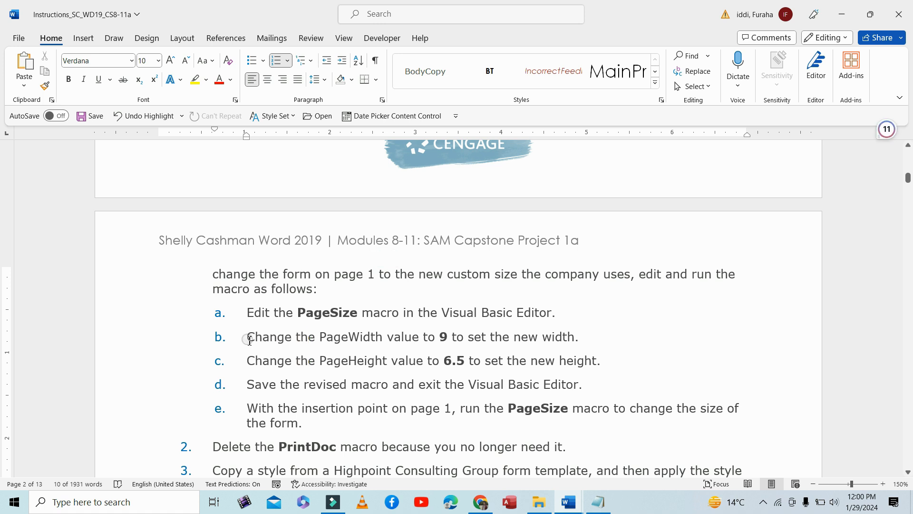
pyautogui.moveTo(248, 339); pyautogui.dragTo(610, 350)
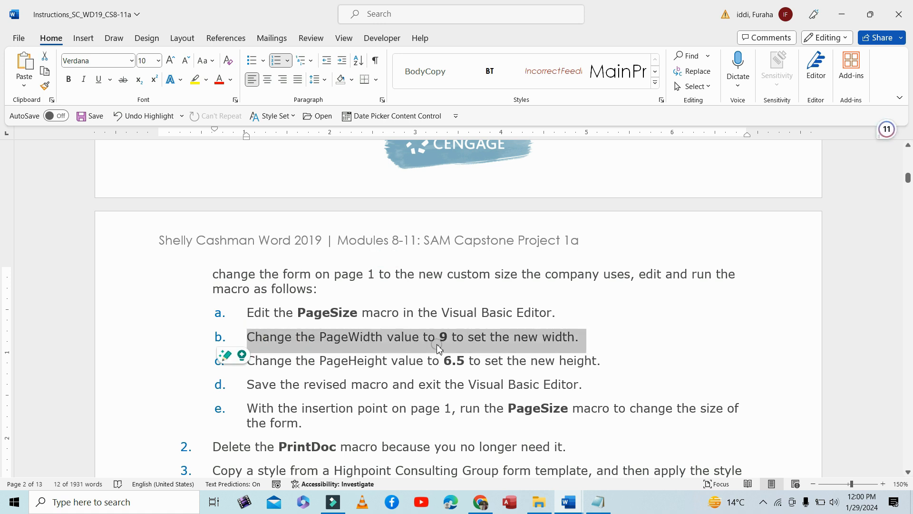
pyautogui.moveTo(566, 504)
pyautogui.click(680, 449)
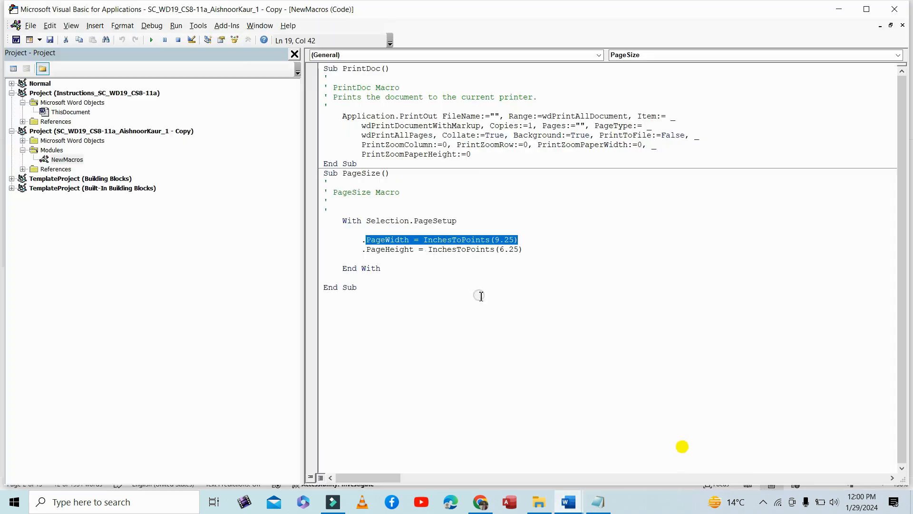
pyautogui.click(509, 241)
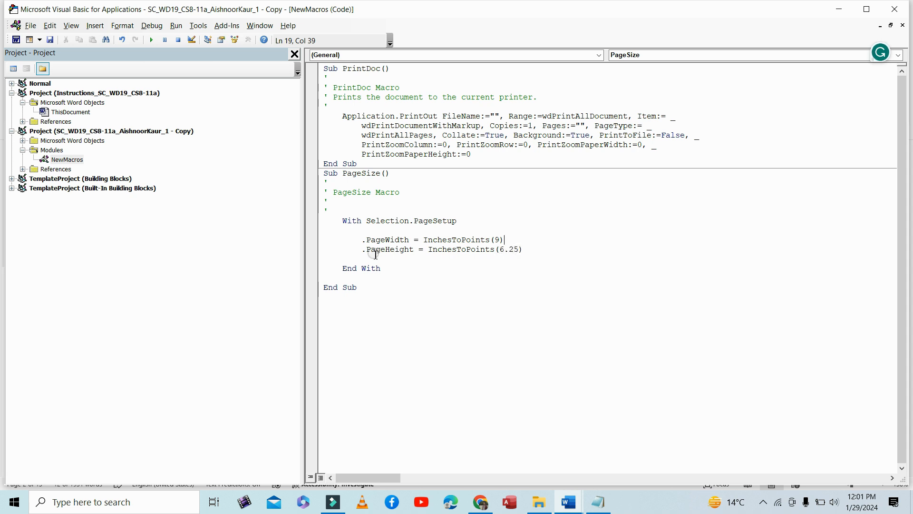
# Set the PageHeight value in the PageSize macro to 6.5 inches, following instruction 1c, and try to save the macro.
pyautogui.moveTo(369, 251); pyautogui.dragTo(515, 249)
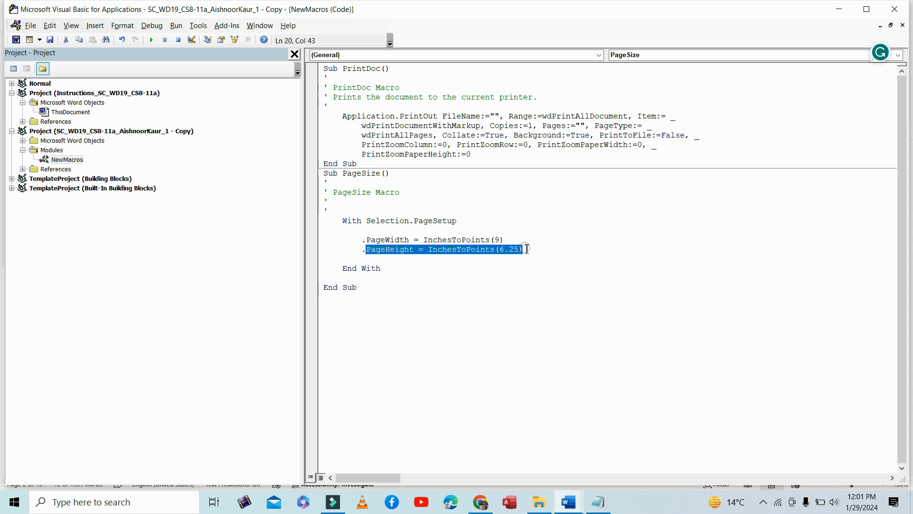
pyautogui.moveTo(577, 504)
pyautogui.click(453, 436)
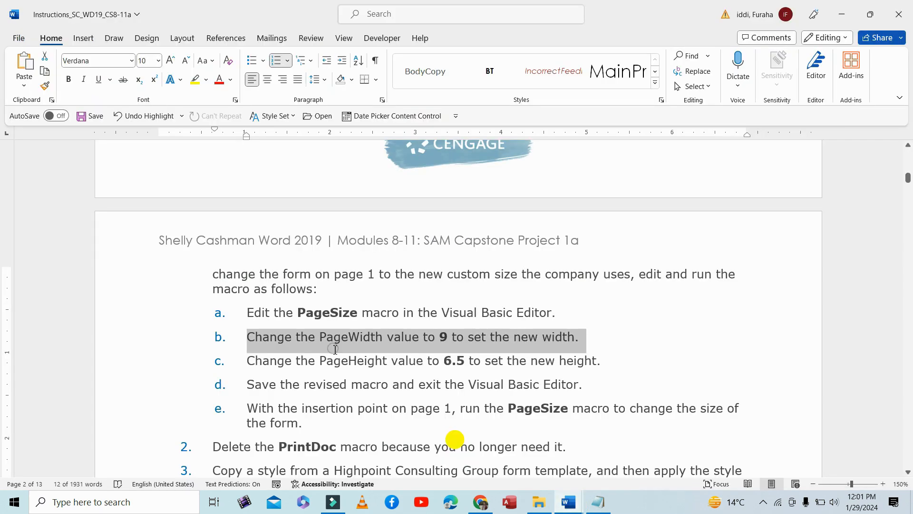
pyautogui.click(291, 363)
pyautogui.moveTo(247, 360); pyautogui.dragTo(595, 370)
pyautogui.scroll(-3, 402, 335)
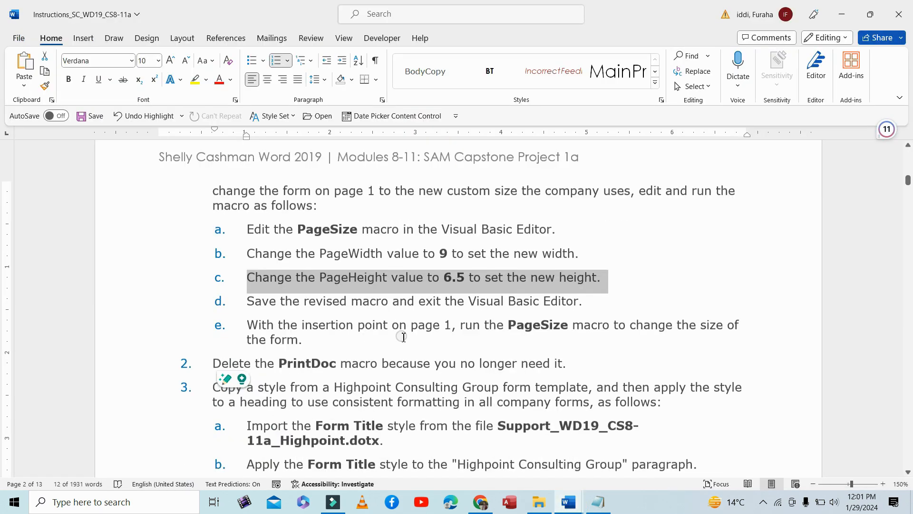
pyautogui.moveTo(568, 502)
pyautogui.click(612, 453)
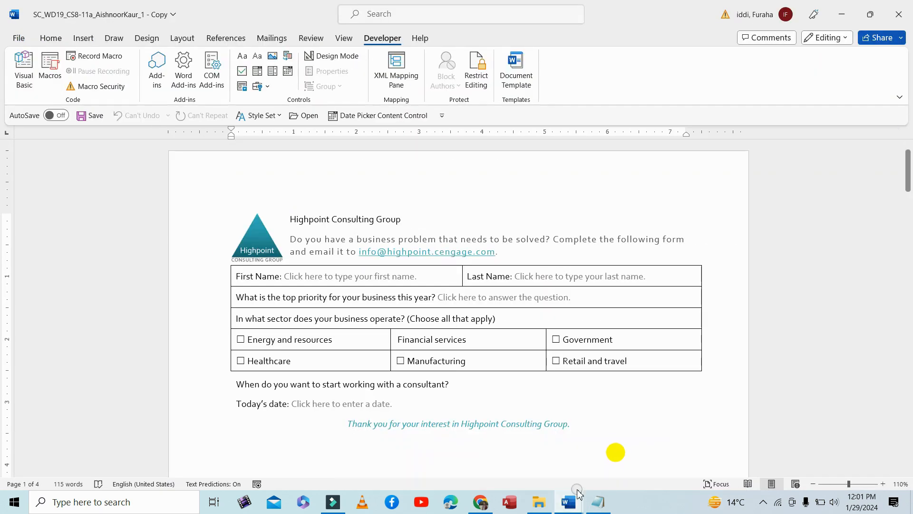
pyautogui.click(689, 441)
pyautogui.click(513, 249)
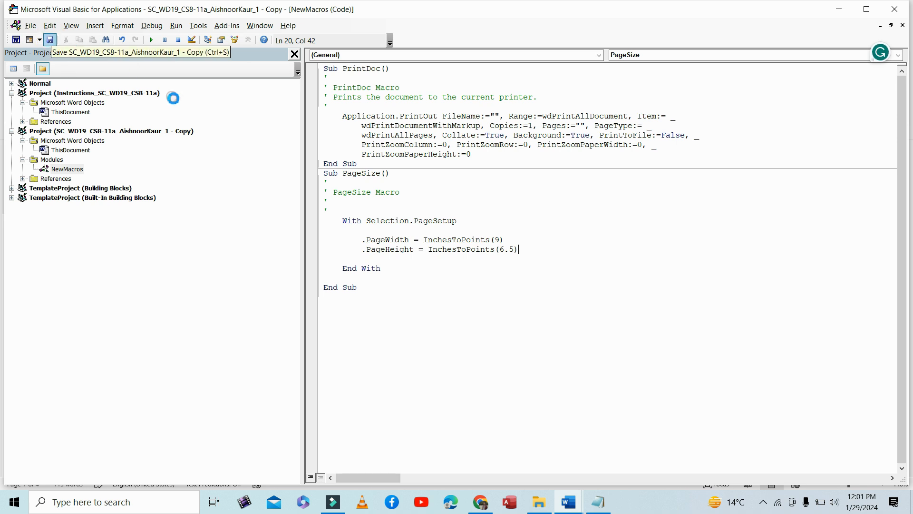
pyautogui.click(460, 284)
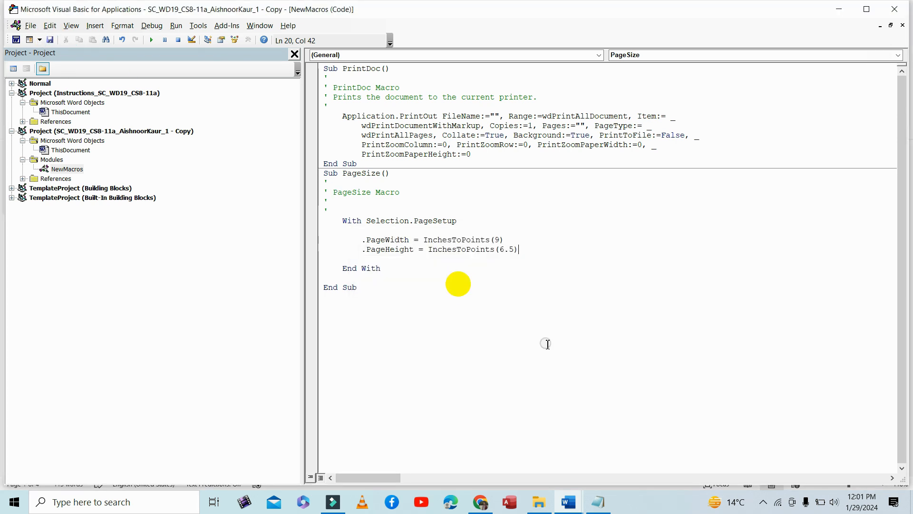
# Check instructions 1d and 1e, try again to save the revised macro, and exit the Visual Basic Editor.
pyautogui.moveTo(569, 502)
pyautogui.click(441, 445)
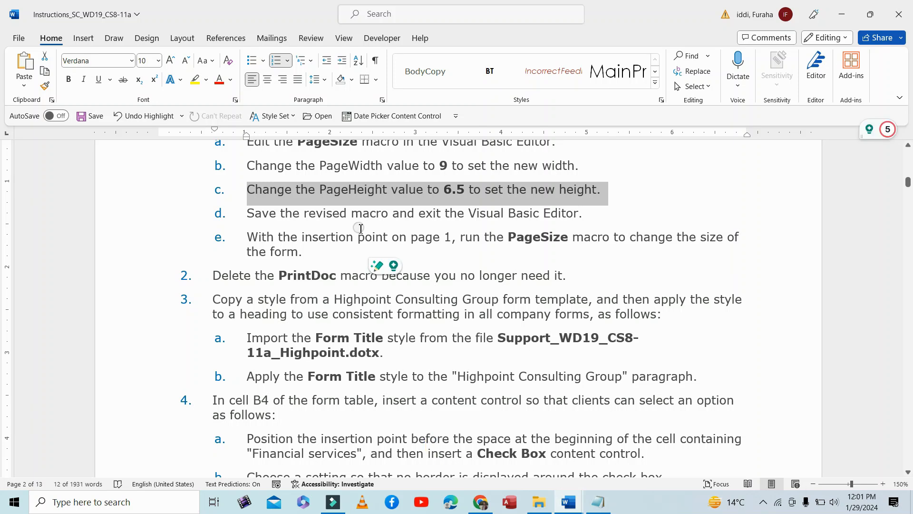
pyautogui.click(330, 214)
pyautogui.moveTo(247, 213); pyautogui.dragTo(588, 215)
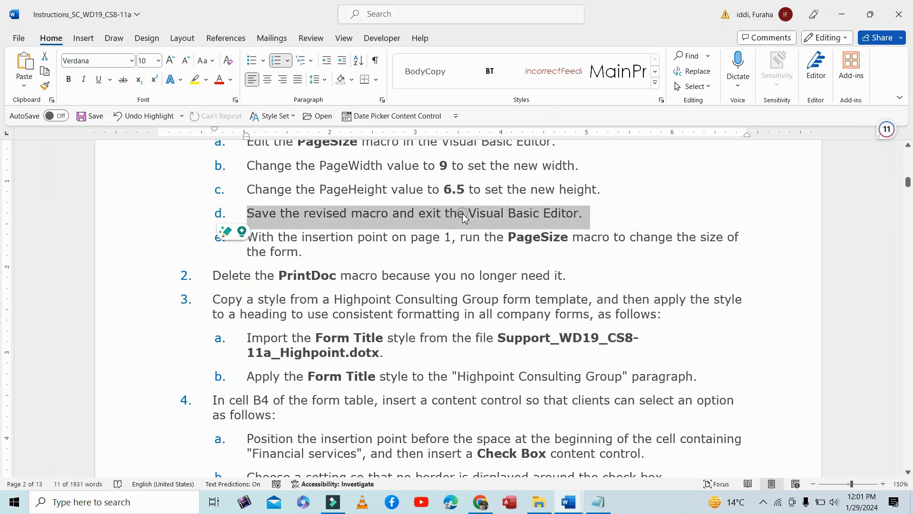
pyautogui.click(311, 251)
pyautogui.moveTo(248, 237); pyautogui.dragTo(539, 245)
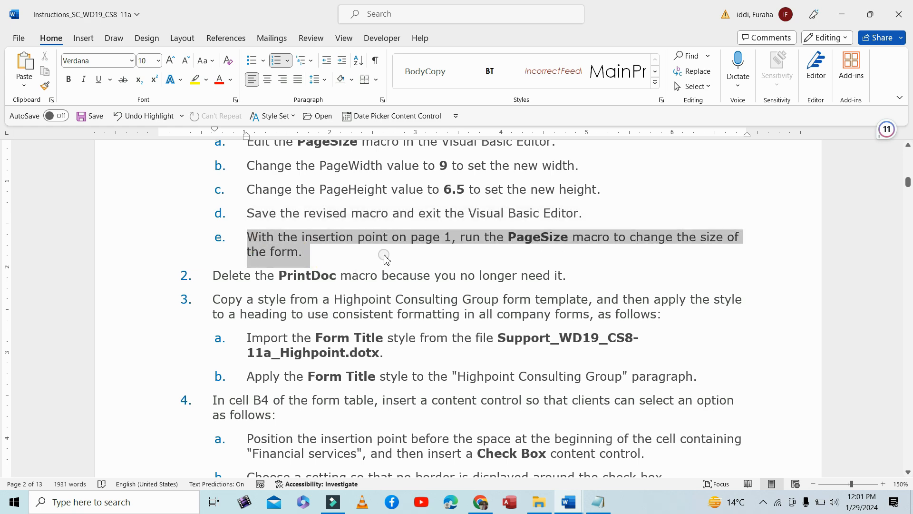
pyautogui.moveTo(566, 500)
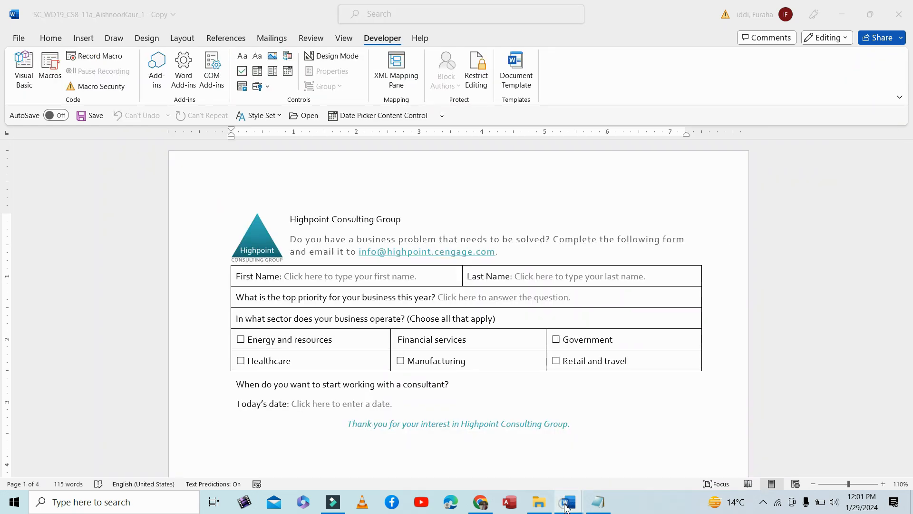
pyautogui.click(685, 453)
pyautogui.click(50, 41)
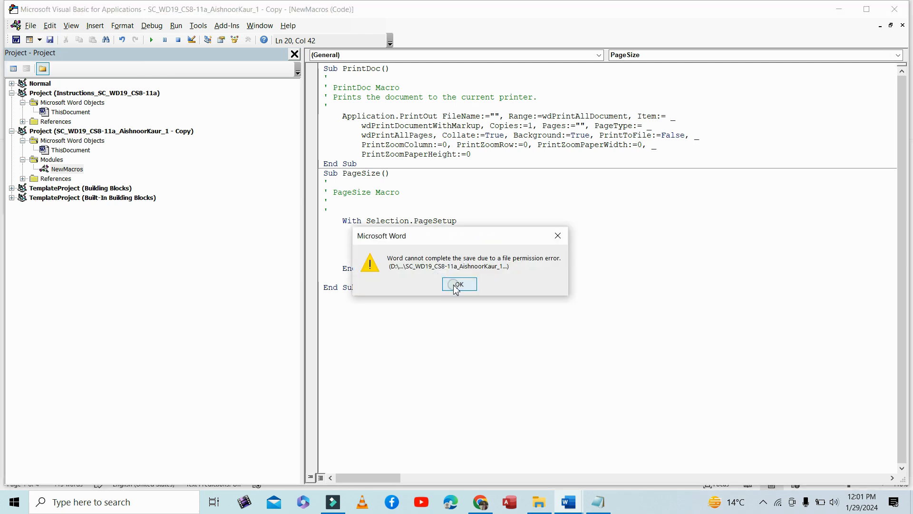
pyautogui.click(456, 284)
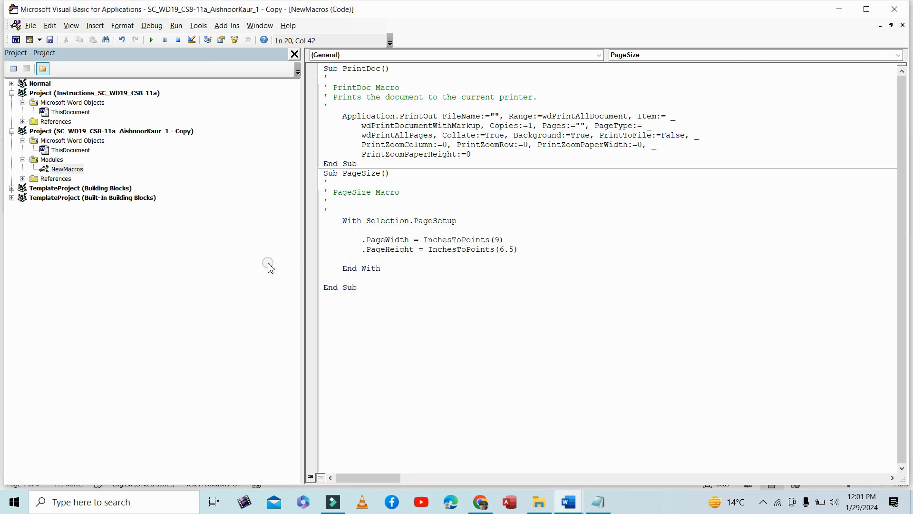
pyautogui.click(894, 10)
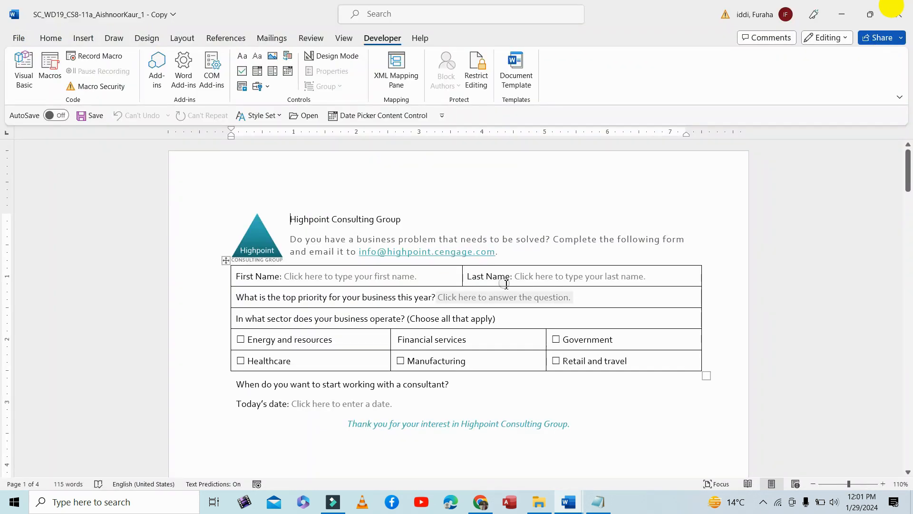
# Run the PageSize macro on page 1 of the form, and compare the resized page with page 2.
pyautogui.click(53, 79)
pyautogui.click(578, 163)
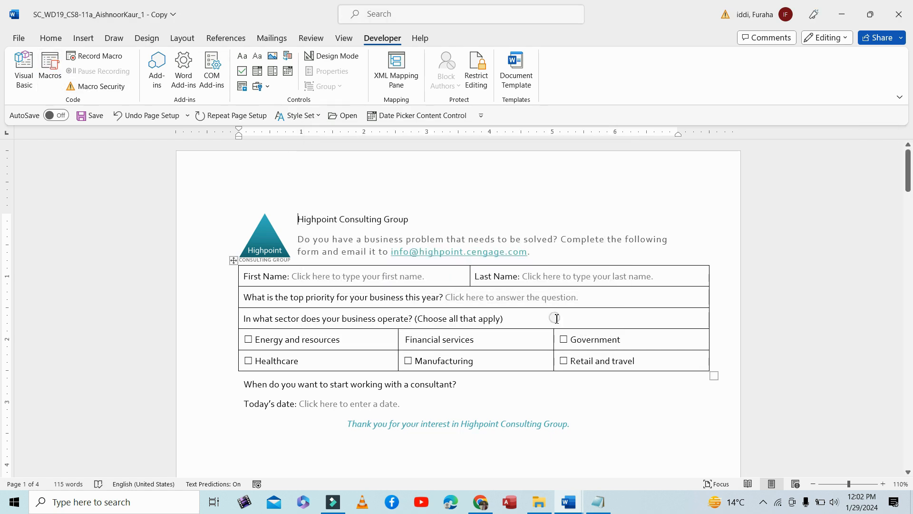
pyautogui.moveTo(909, 184); pyautogui.dragTo(908, 217)
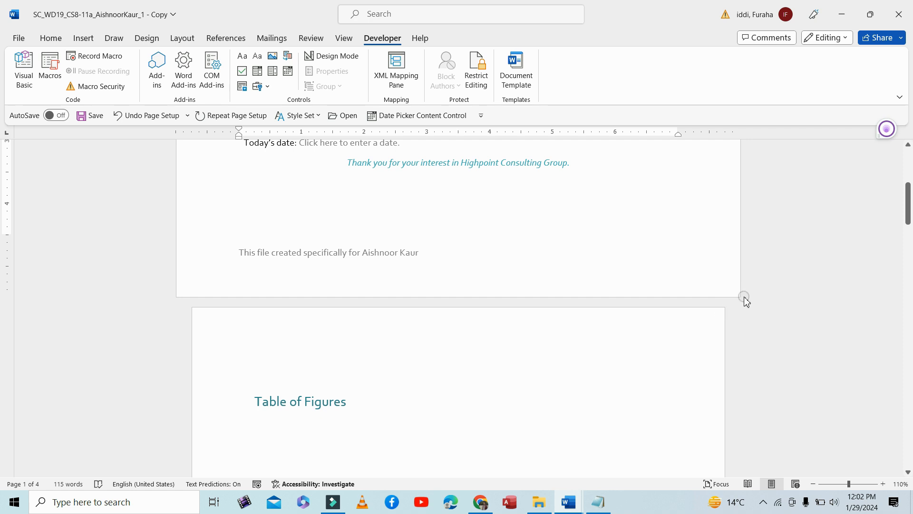
pyautogui.moveTo(909, 210); pyautogui.dragTo(909, 217)
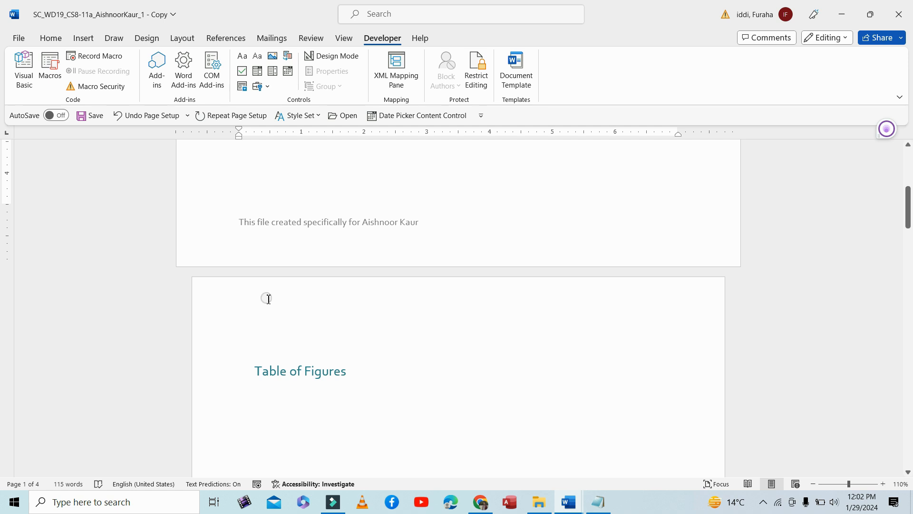
pyautogui.click(250, 299)
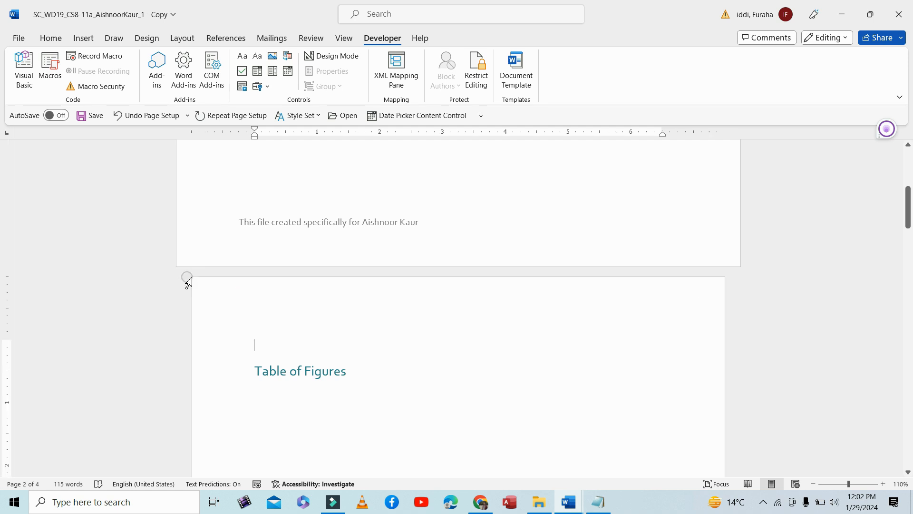
# Delete the PrintDoc macro from the form document, as project step 2 requires.
pyautogui.moveTo(568, 502)
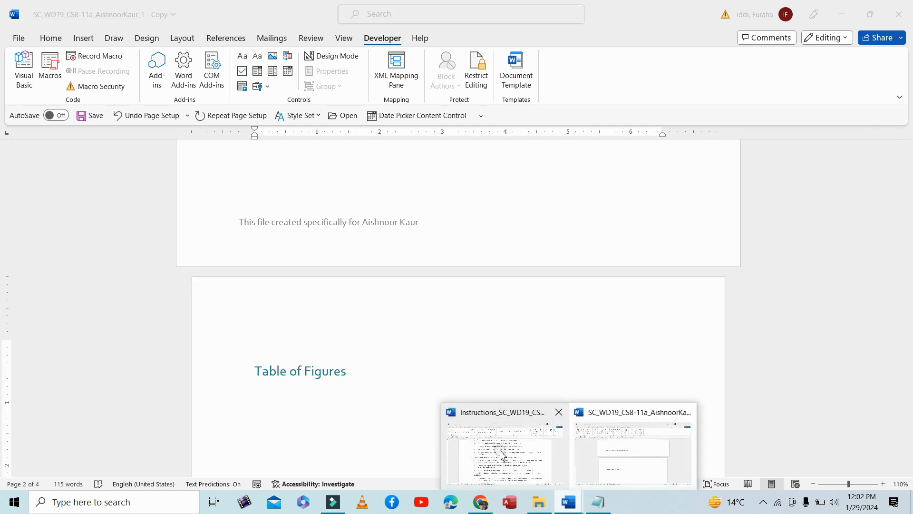
pyautogui.click(500, 446)
pyautogui.moveTo(222, 284); pyautogui.dragTo(577, 287)
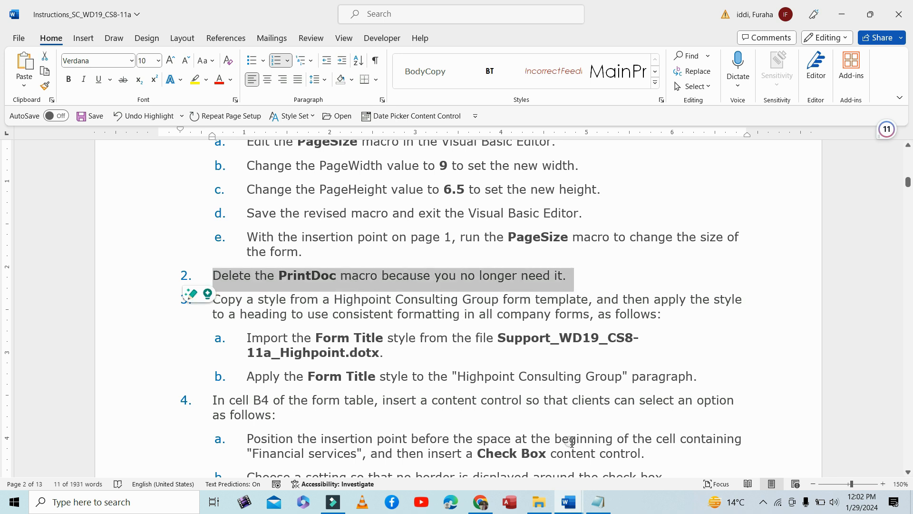
pyautogui.moveTo(574, 507)
pyautogui.click(637, 447)
pyautogui.click(50, 69)
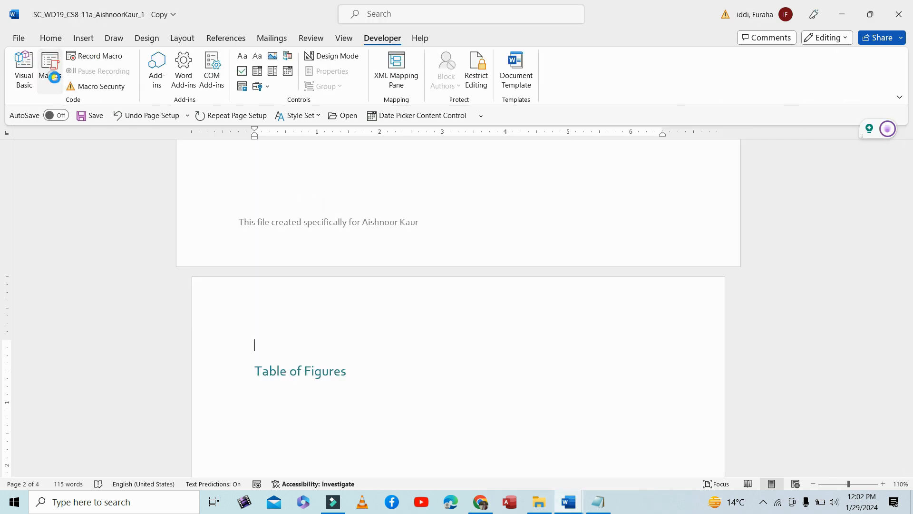
pyautogui.click(322, 184)
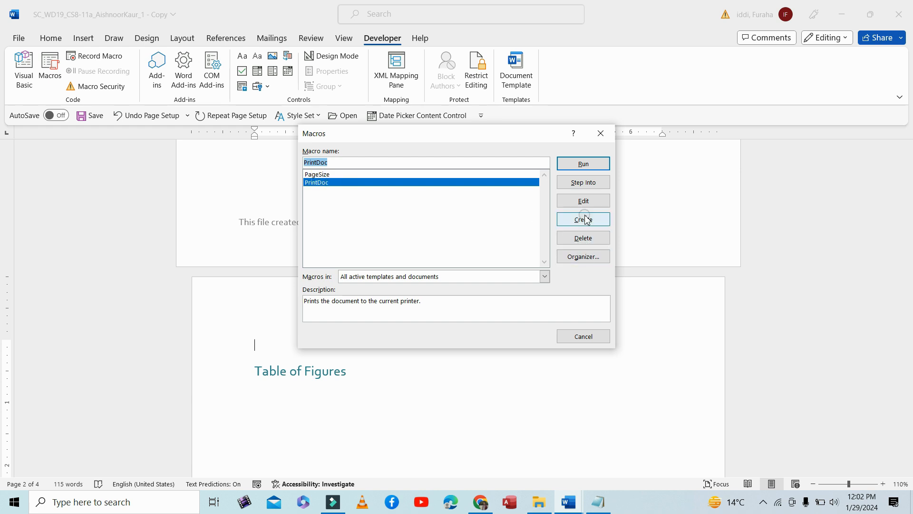
pyautogui.click(581, 240)
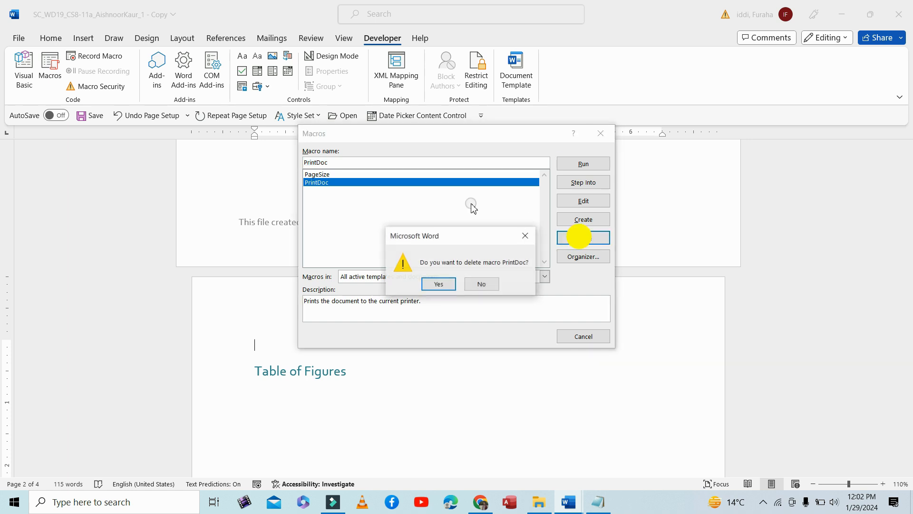
pyautogui.click(438, 285)
pyautogui.click(582, 336)
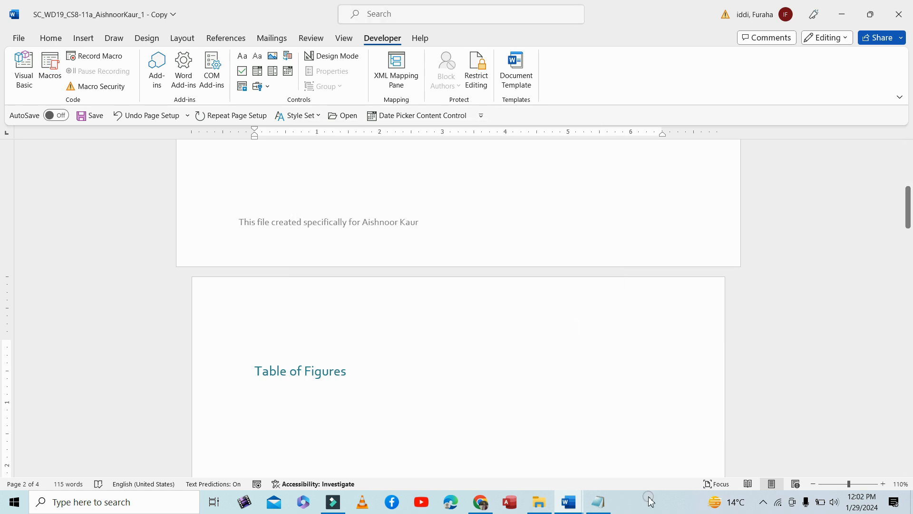
# Read project step 3 in the instructions document, covering the import and application of the Form Title style.
pyautogui.click(569, 502)
pyautogui.click(479, 452)
pyautogui.click(217, 300)
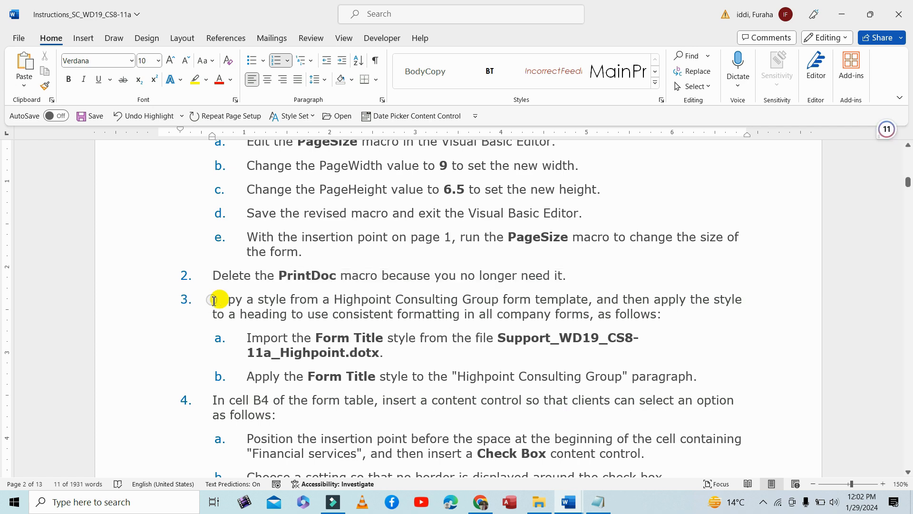
pyautogui.moveTo(213, 300); pyautogui.dragTo(672, 320)
pyautogui.scroll(-2, 332, 281)
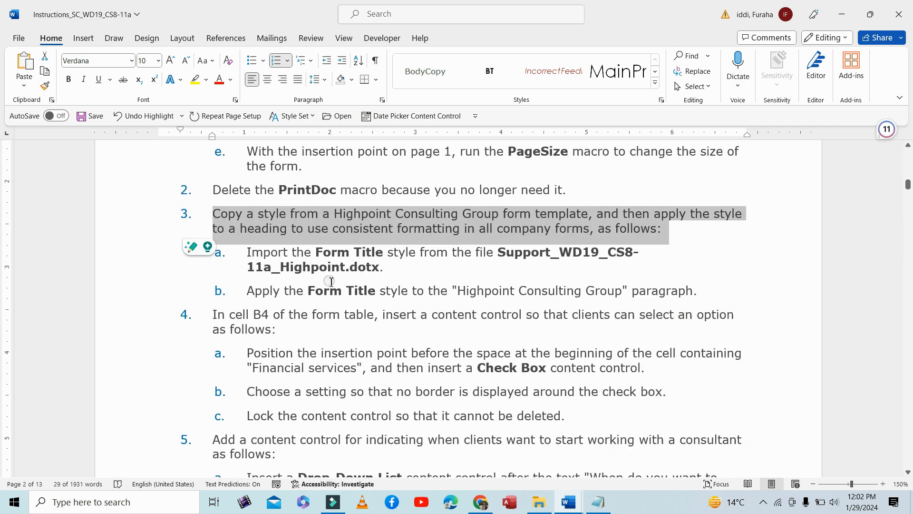
pyautogui.scroll(-1, 332, 281)
pyautogui.scroll(1, 574, 226)
pyautogui.moveTo(273, 253); pyautogui.dragTo(450, 265)
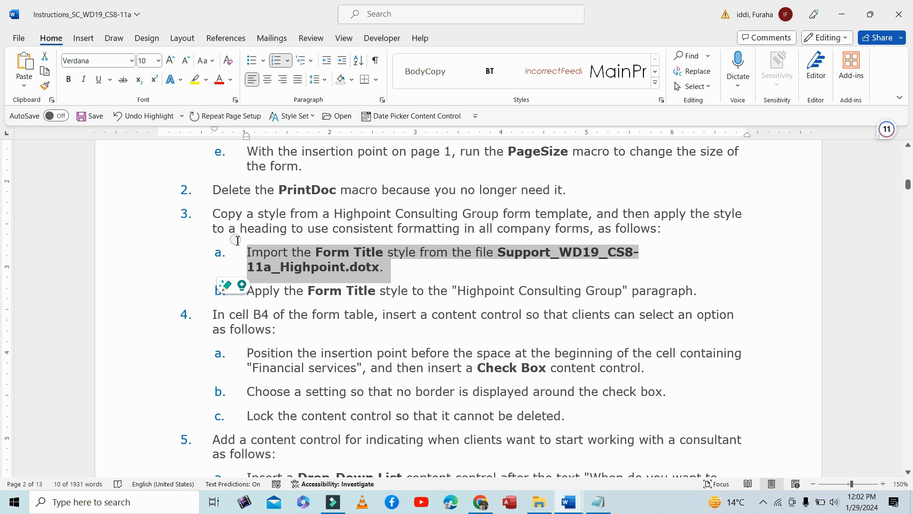
pyautogui.moveTo(248, 291); pyautogui.dragTo(703, 291)
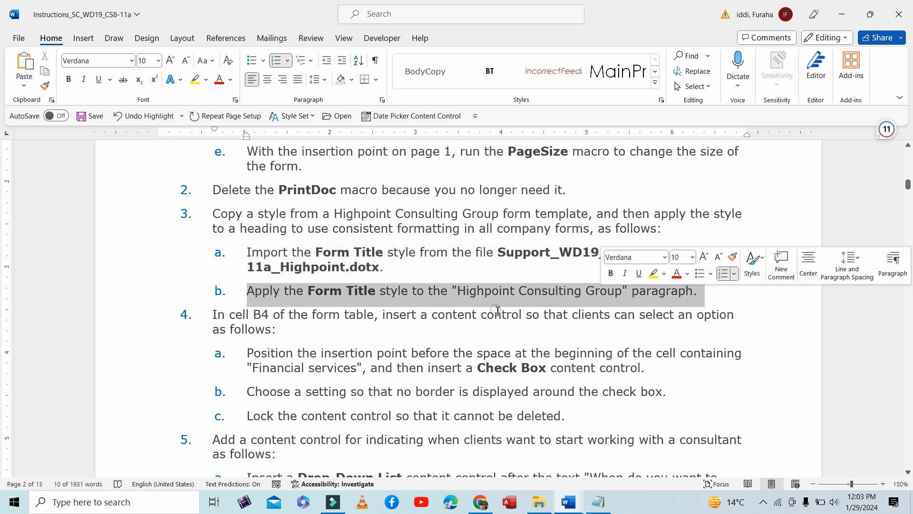
# Highlight all of project step 3, including items a and b, in yellow in the instructions document.
pyautogui.moveTo(213, 214); pyautogui.dragTo(707, 295)
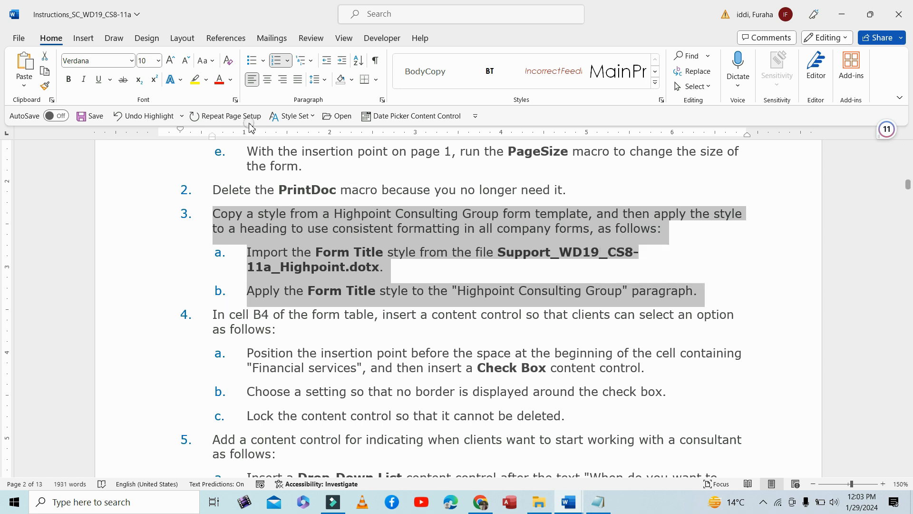
pyautogui.click(195, 79)
pyautogui.click(386, 259)
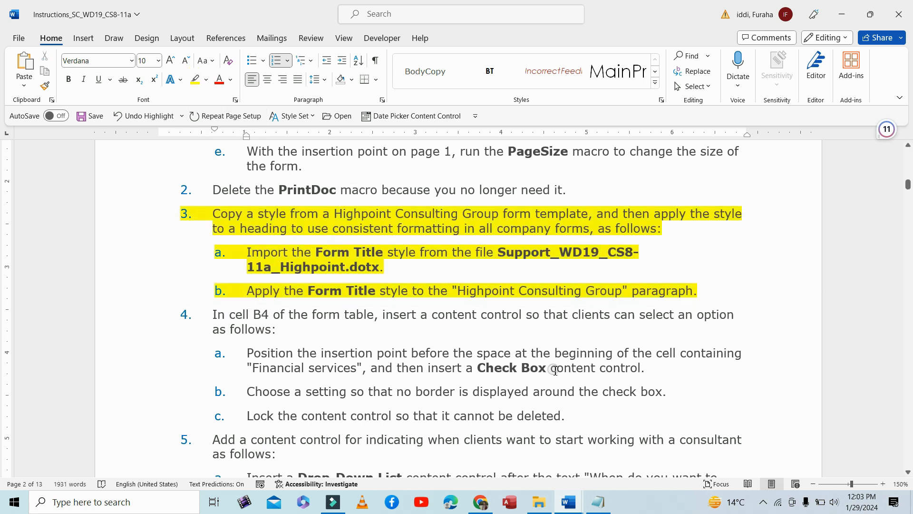
# Switch to the form document and open the Organizer for importing and exporting its styles.
pyautogui.click(571, 504)
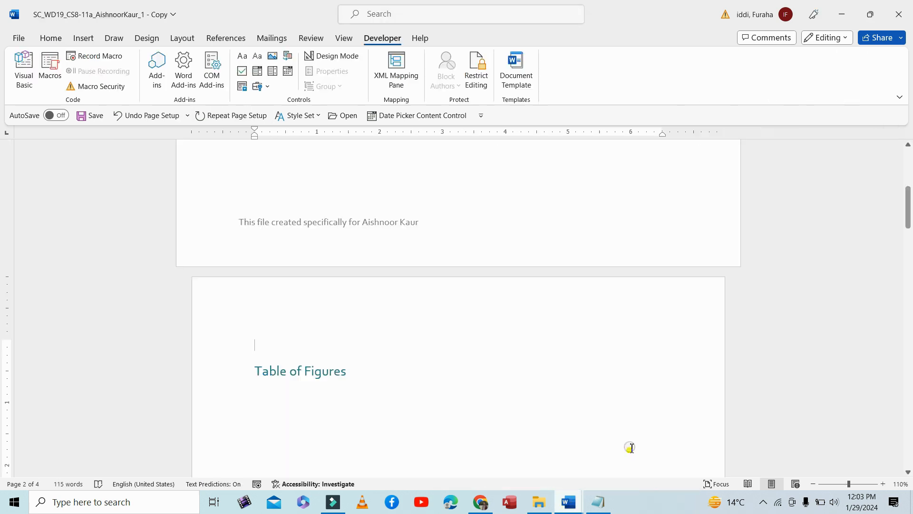
pyautogui.click(52, 38)
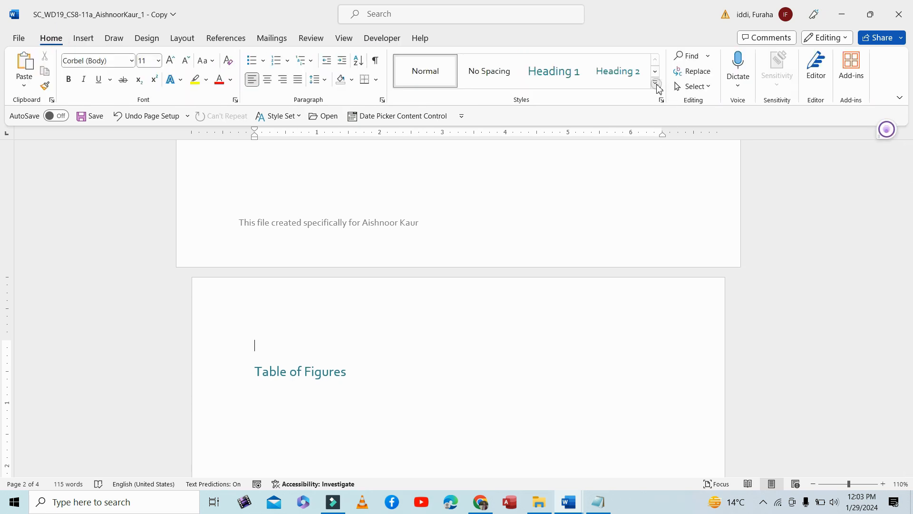
pyautogui.click(661, 99)
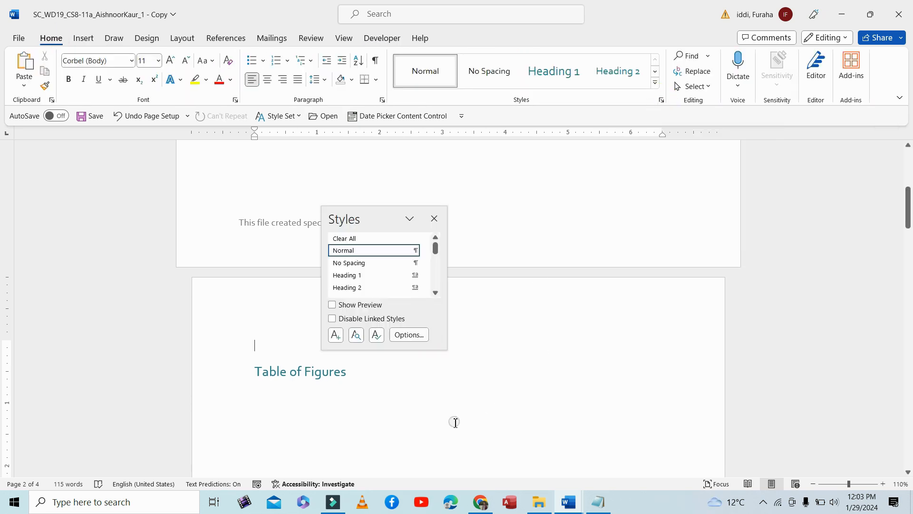
pyautogui.click(377, 337)
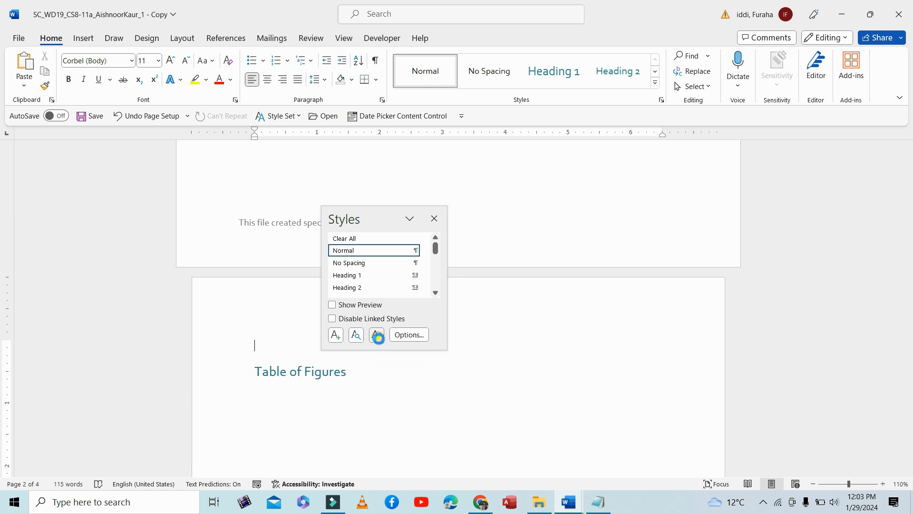
pyautogui.click(345, 380)
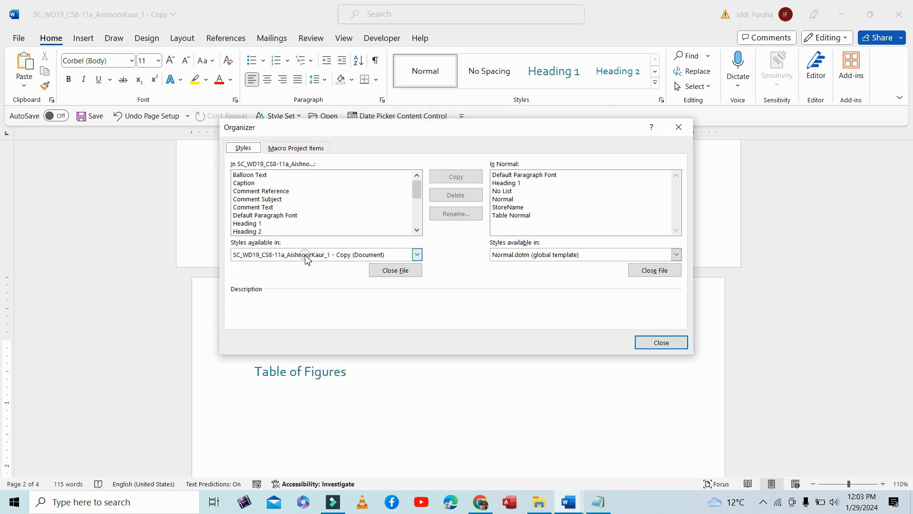
# Replace the Normal template in the Organizer with the Support_WD19_CS8-11a_Highpoint template from the SC_WD19_CS8-11a folder on drive D.
pyautogui.click(664, 270)
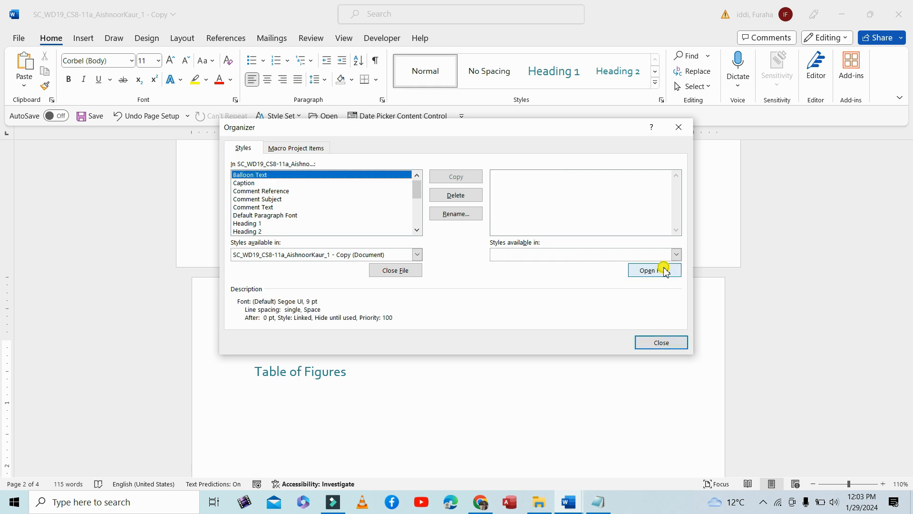
pyautogui.click(662, 271)
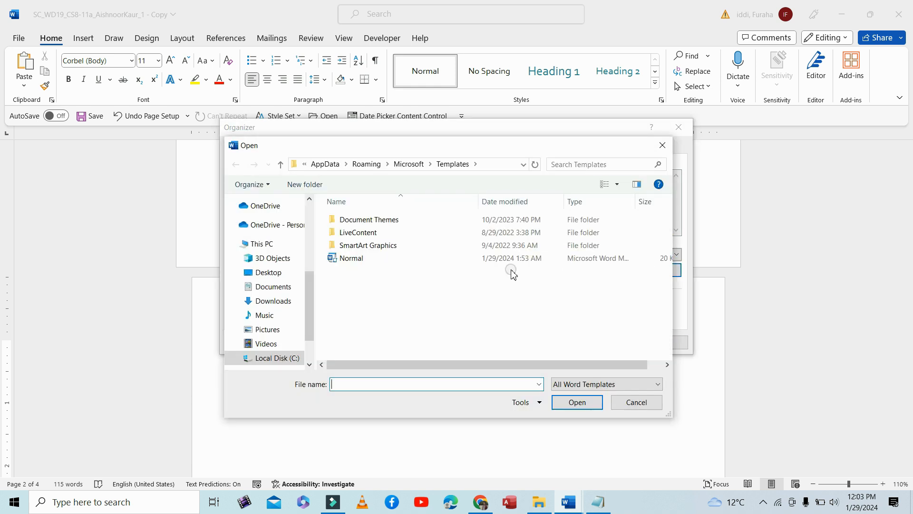
pyautogui.scroll(-2, 286, 328)
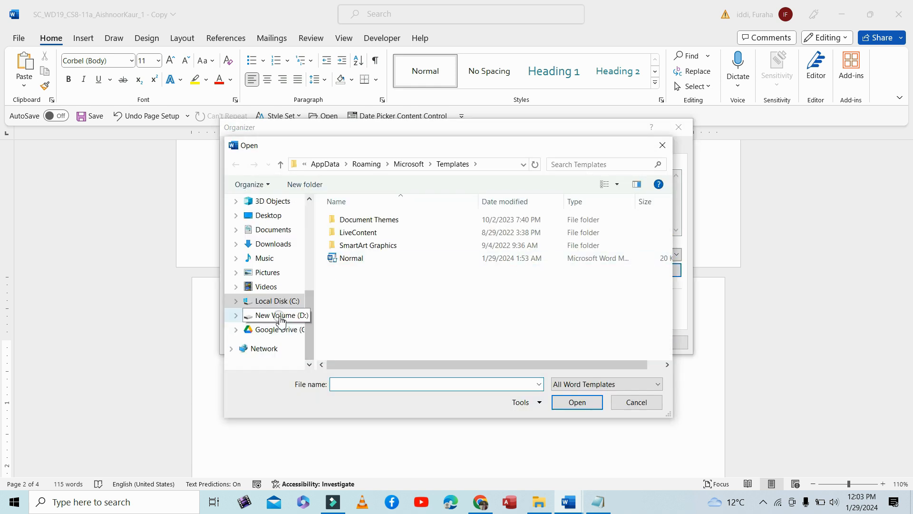
pyautogui.click(280, 321)
pyautogui.doubleClick(406, 258)
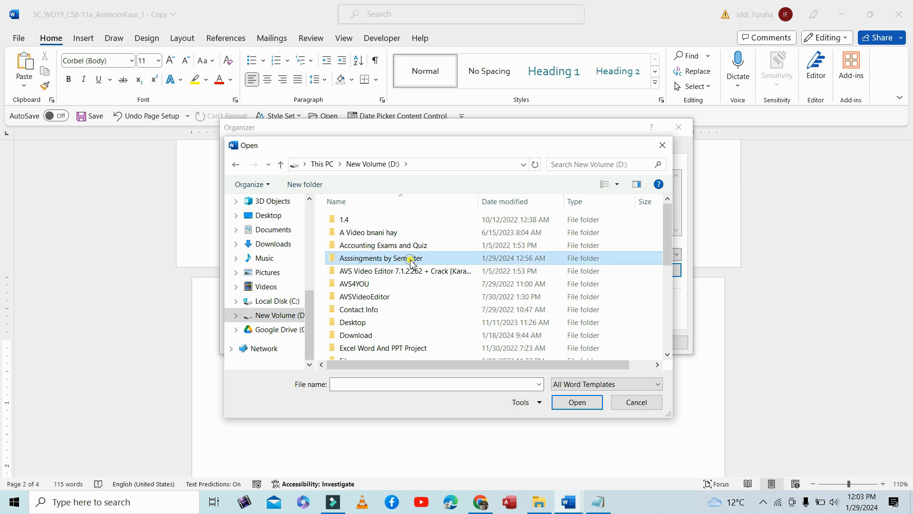
pyautogui.doubleClick(399, 247)
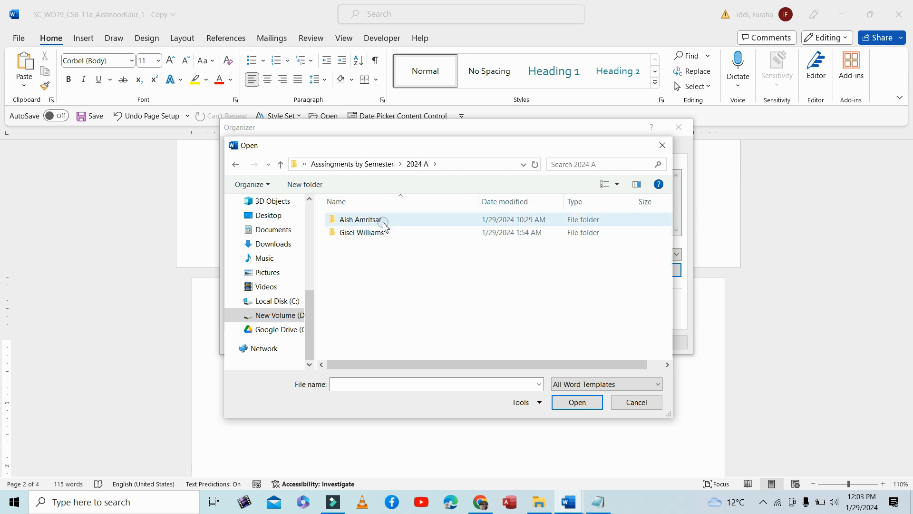
pyautogui.doubleClick(383, 221)
pyautogui.doubleClick(399, 222)
pyautogui.click(399, 221)
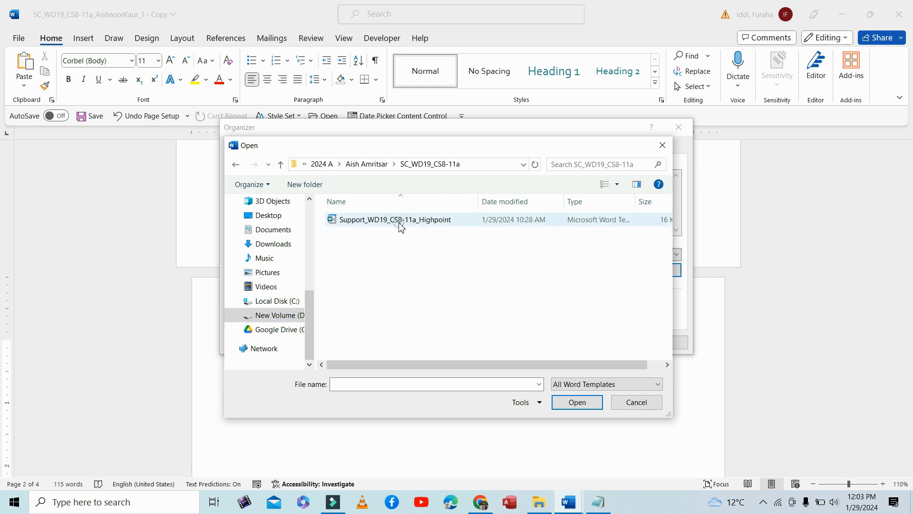
pyautogui.click(577, 402)
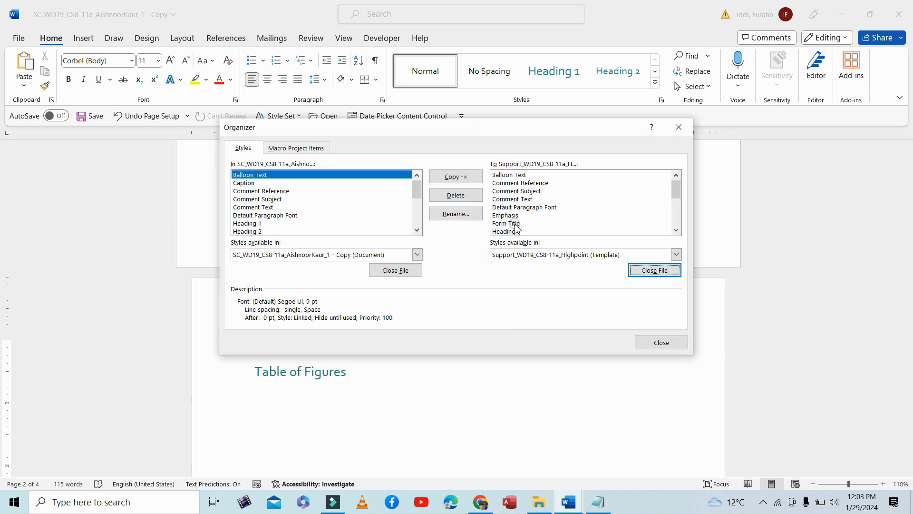
# Copy the Form Title style from the Highpoint template into the form document, and close the Organizer and the Styles pane.
pyautogui.click(516, 224)
pyautogui.click(470, 183)
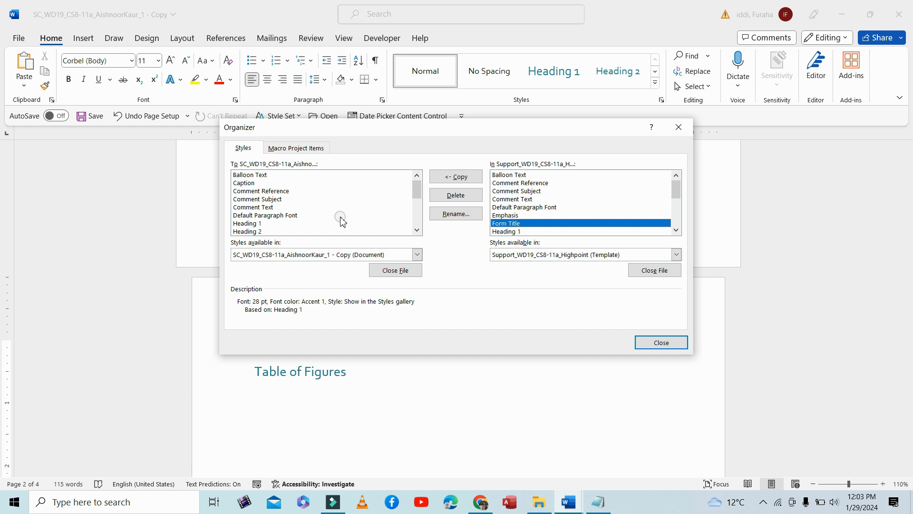
pyautogui.click(466, 182)
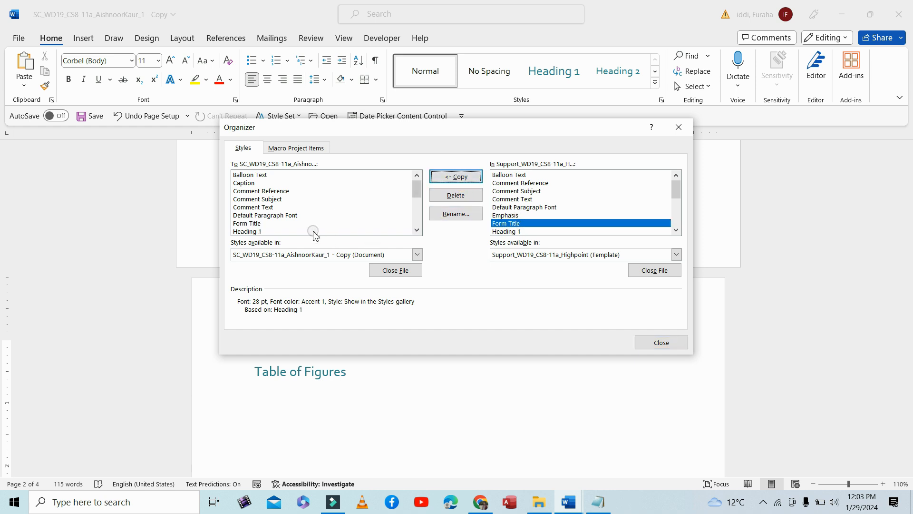
pyautogui.click(257, 224)
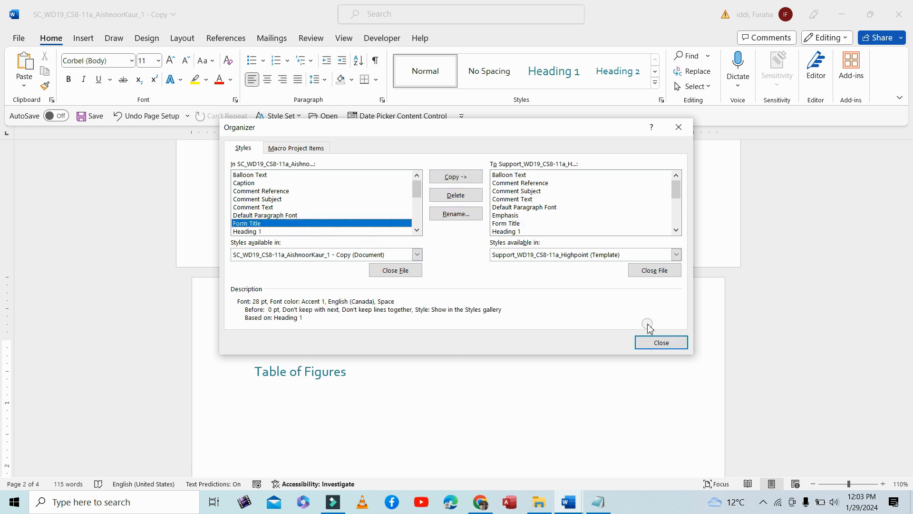
pyautogui.click(661, 343)
pyautogui.click(433, 218)
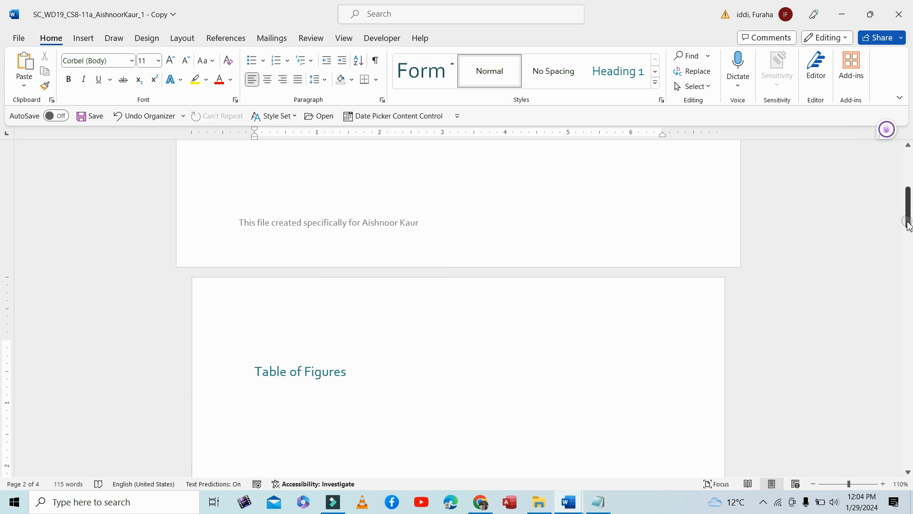
# Following project step 3b, apply the Form Title style to the "Highpoint Consulting Group" paragraph on page 1, and try to save the form.
pyautogui.moveTo(908, 214); pyautogui.dragTo(907, 172)
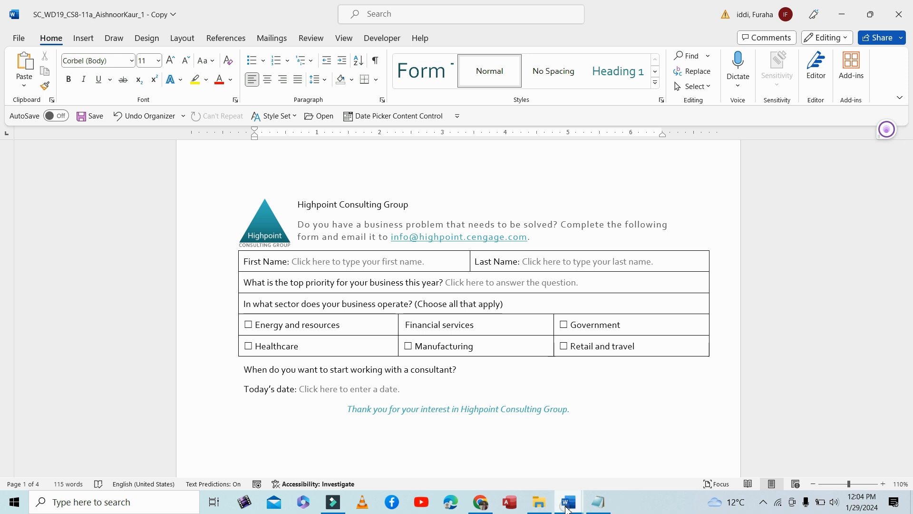
pyautogui.moveTo(568, 502)
pyautogui.click(501, 460)
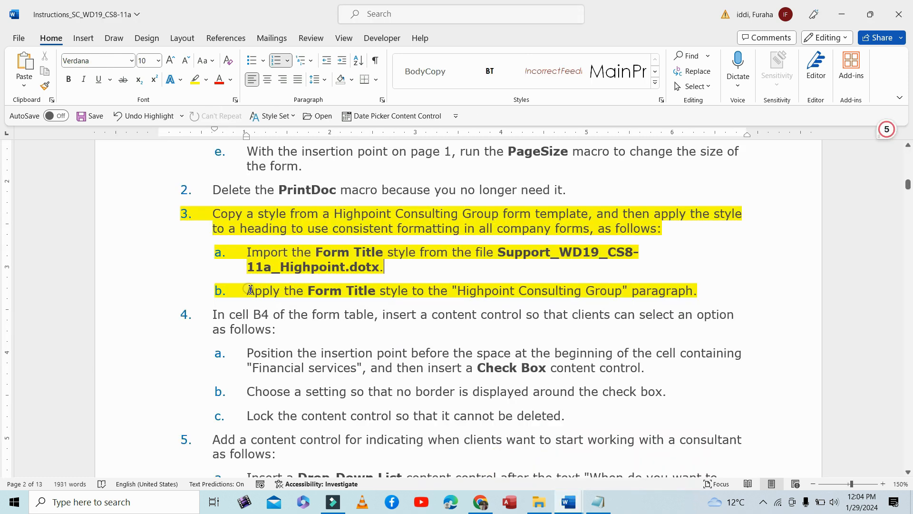
pyautogui.moveTo(247, 290); pyautogui.dragTo(719, 298)
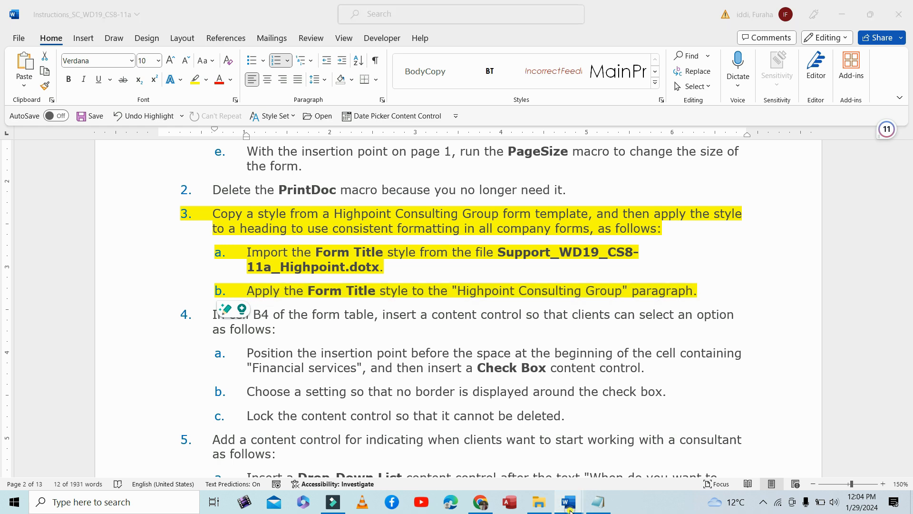
pyautogui.moveTo(569, 502)
pyautogui.click(631, 449)
pyautogui.moveTo(300, 204); pyautogui.dragTo(412, 210)
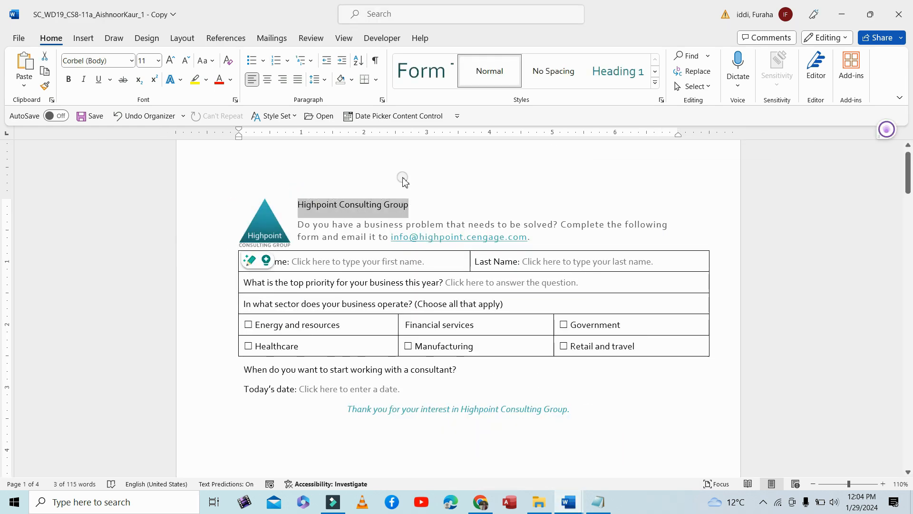
pyautogui.click(427, 77)
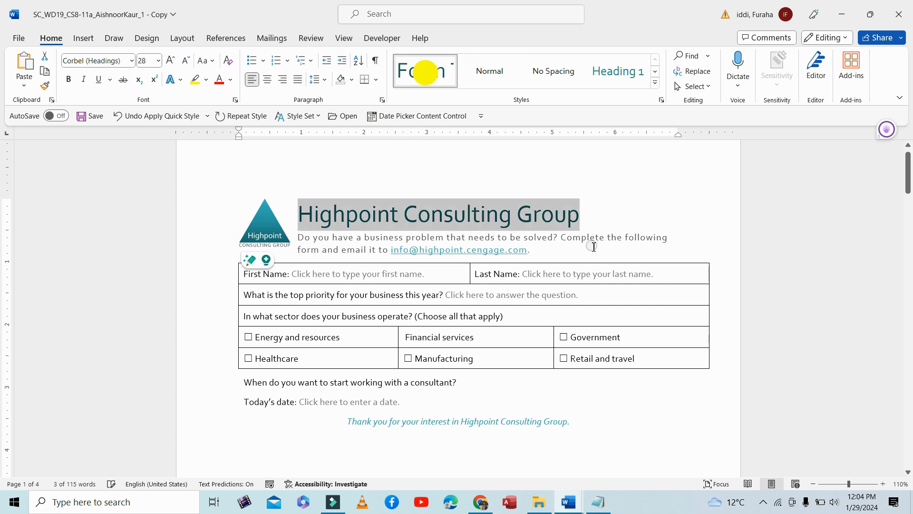
pyautogui.click(786, 350)
pyautogui.click(90, 116)
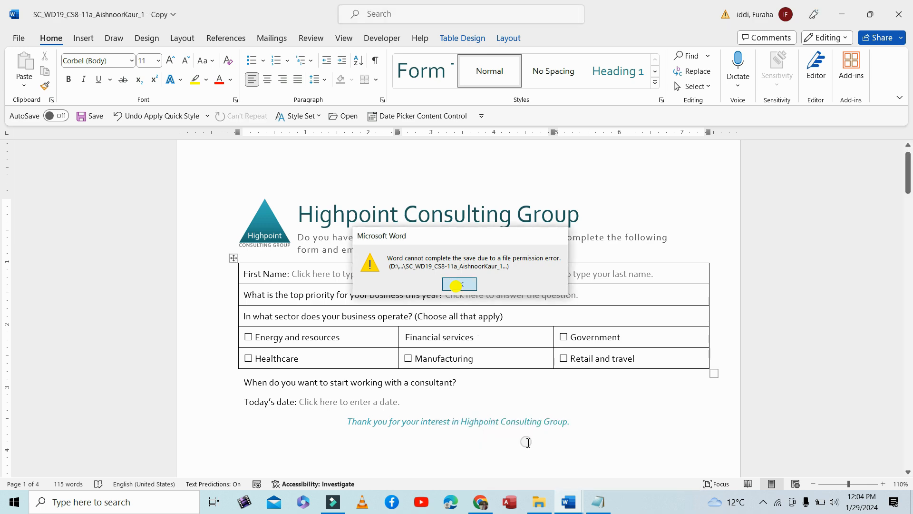
pyautogui.click(455, 286)
# Highlight the introductory sentence of project step 4 in yellow in the instructions document.
pyautogui.click(570, 503)
pyautogui.click(521, 447)
pyautogui.click(290, 328)
pyautogui.scroll(-1, 297, 304)
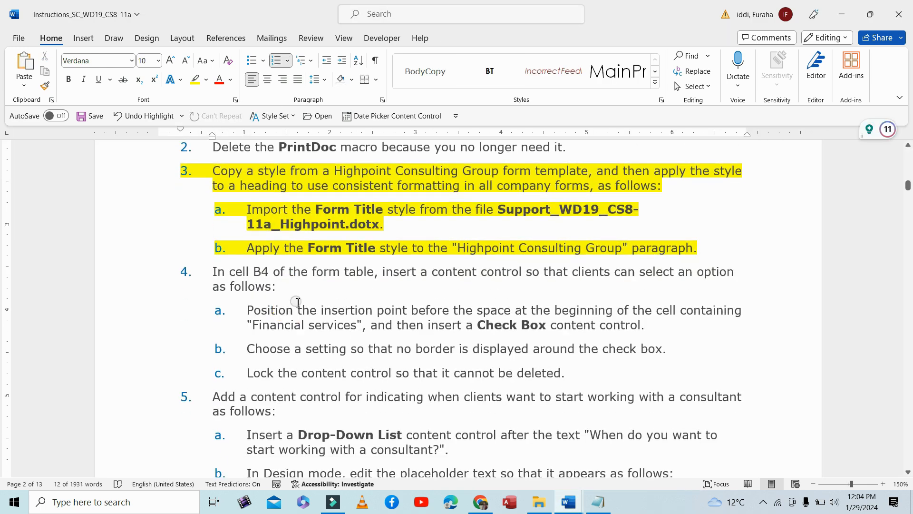
pyautogui.tripleClick(221, 272)
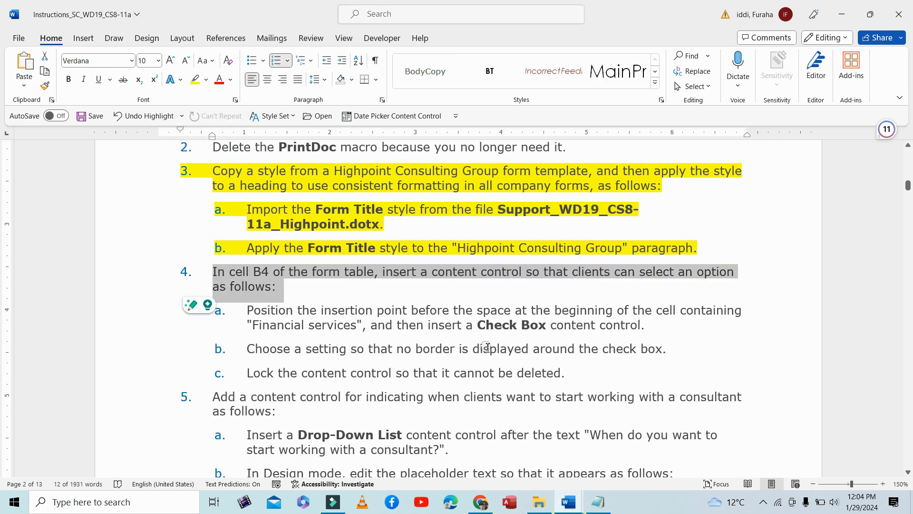
pyautogui.scroll(-1, 436, 298)
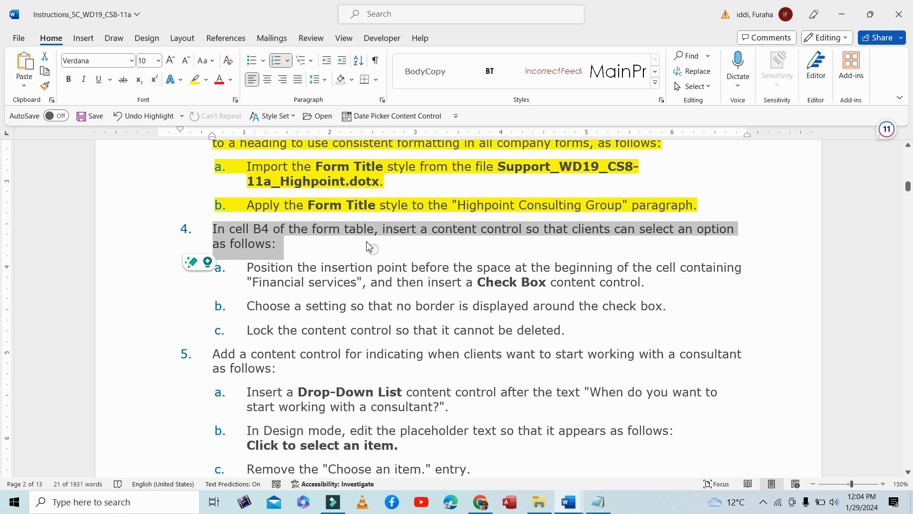
pyautogui.click(194, 79)
pyautogui.press('Right')
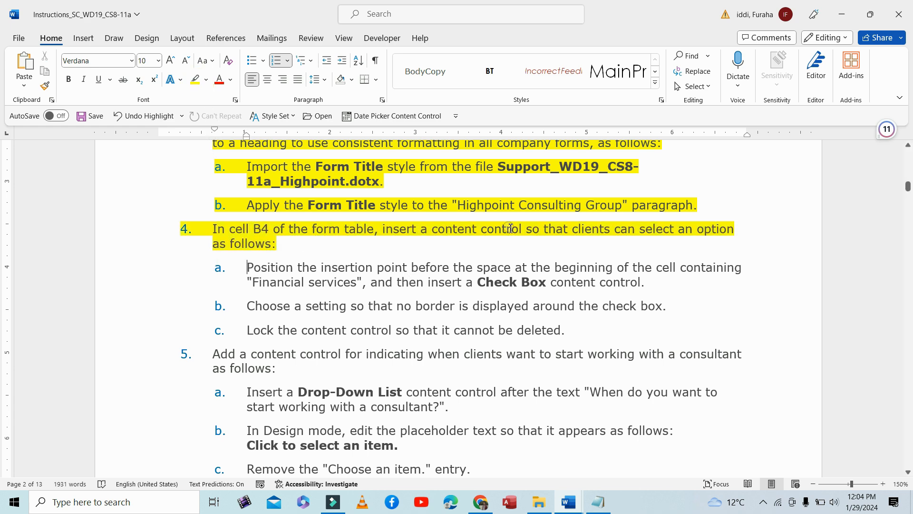
# Remove the yellow highlight from all of project step 3, including items a and b.
pyautogui.moveTo(705, 204); pyautogui.dragTo(217, 195)
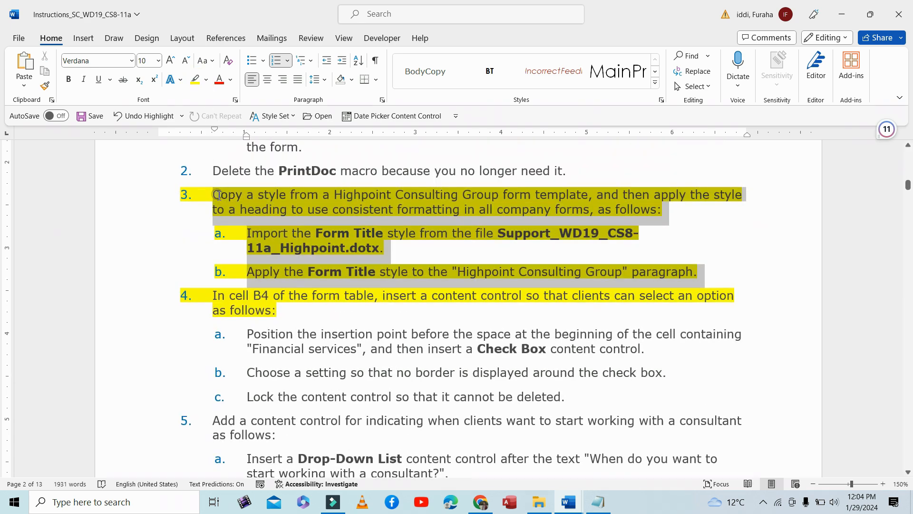
pyautogui.click(206, 80)
pyautogui.click(202, 174)
pyautogui.scroll(-2, 333, 309)
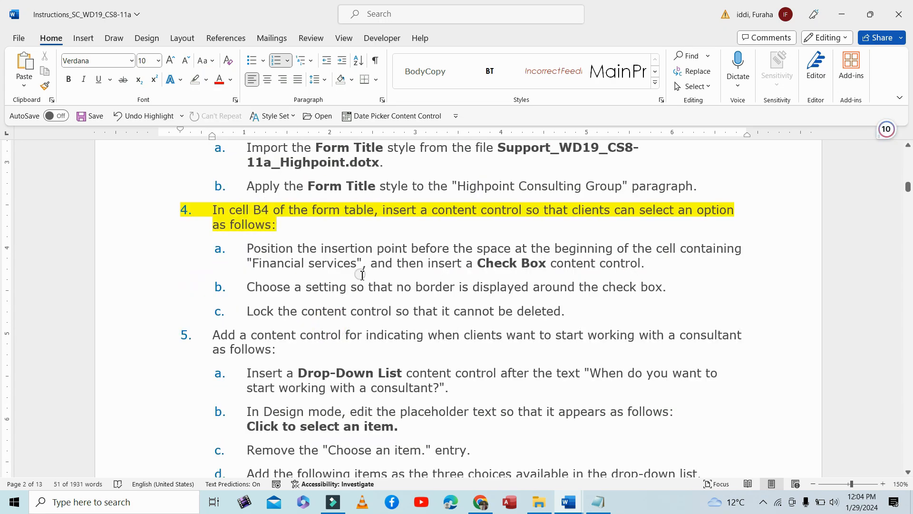
# Following project step 4a, insert a Check Box content control before the space at the beginning of the "Financial services" cell in the form table.
pyautogui.click(553, 240)
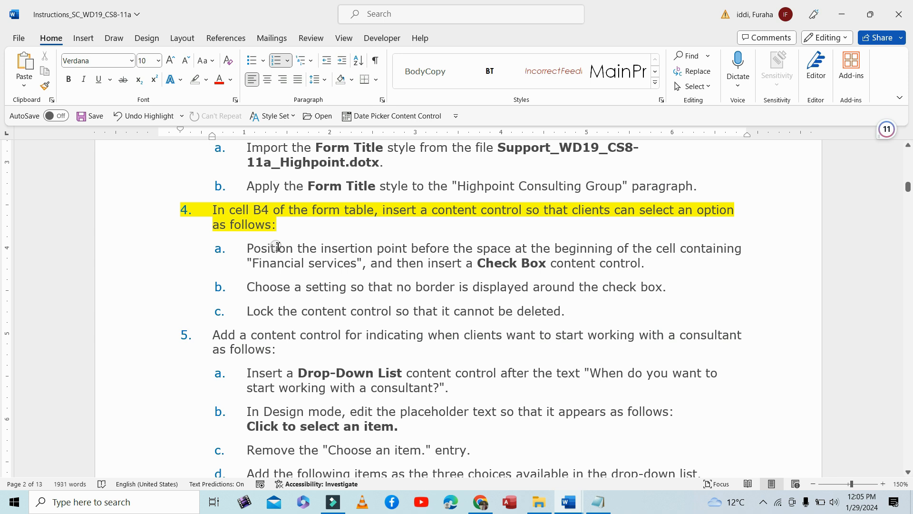
pyautogui.moveTo(214, 208); pyautogui.dragTo(302, 241)
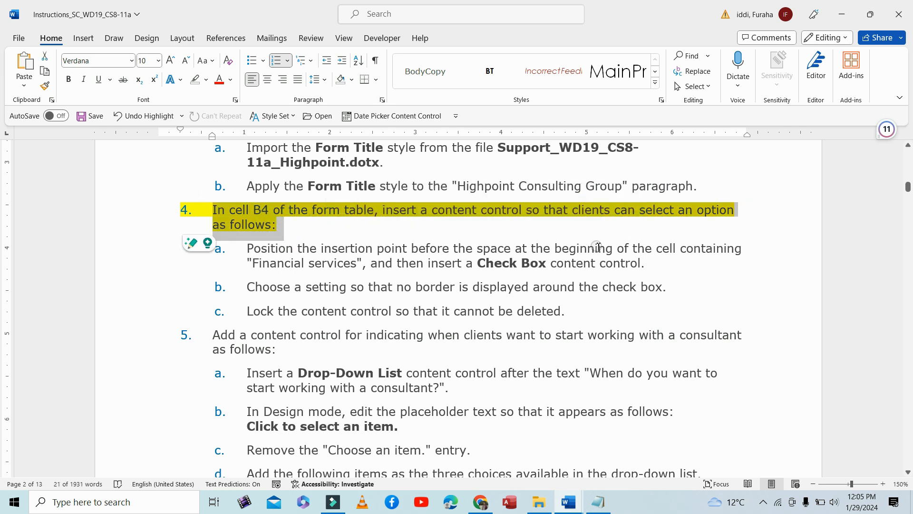
pyautogui.click(248, 248)
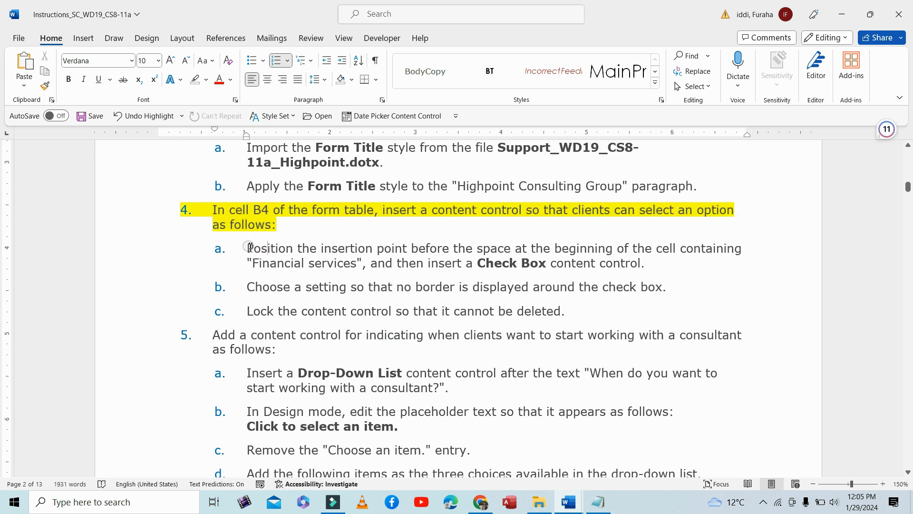
pyautogui.moveTo(248, 248); pyautogui.dragTo(669, 266)
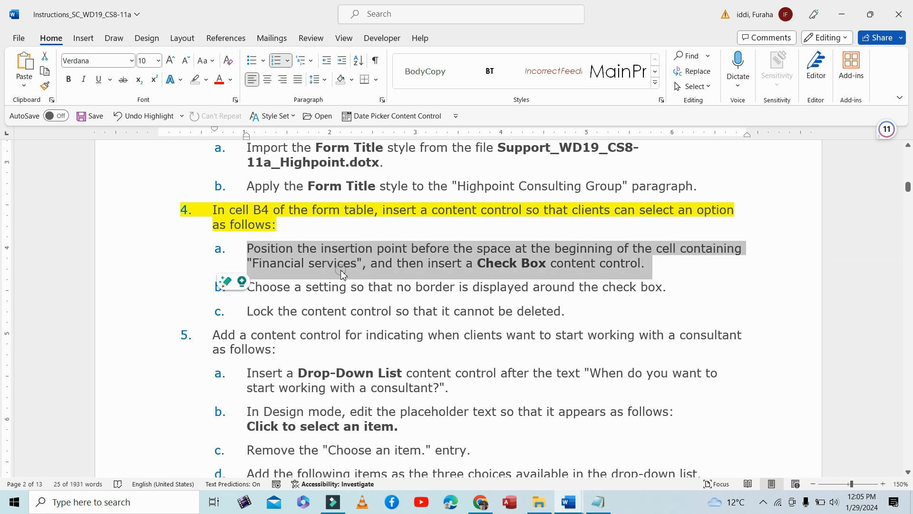
pyautogui.click(569, 503)
pyautogui.click(619, 462)
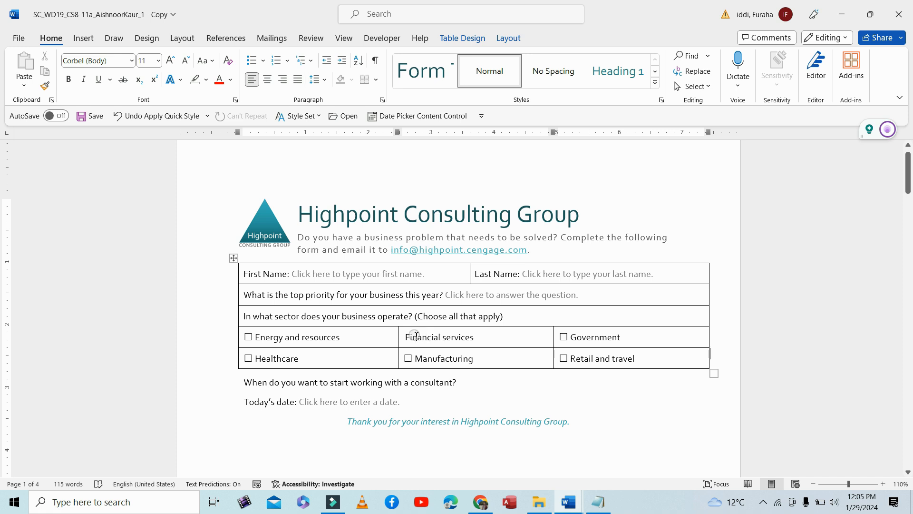
pyautogui.click(404, 337)
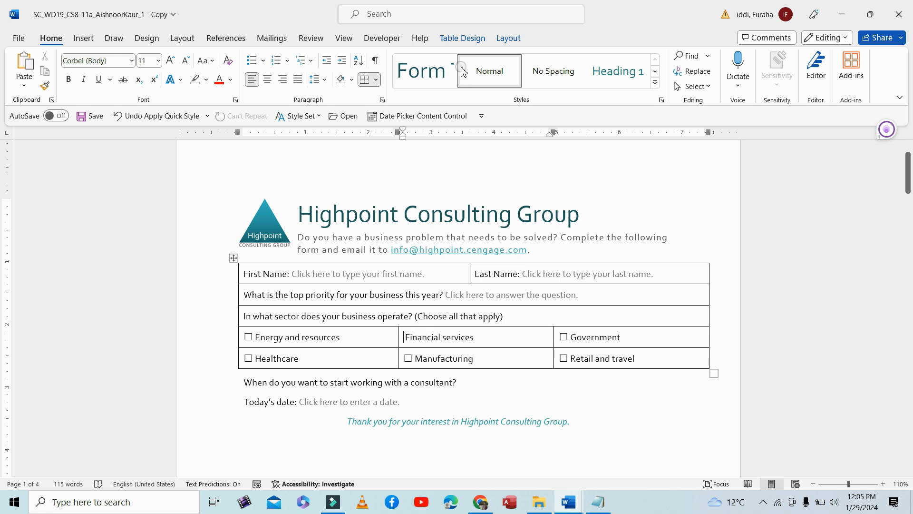
pyautogui.click(382, 37)
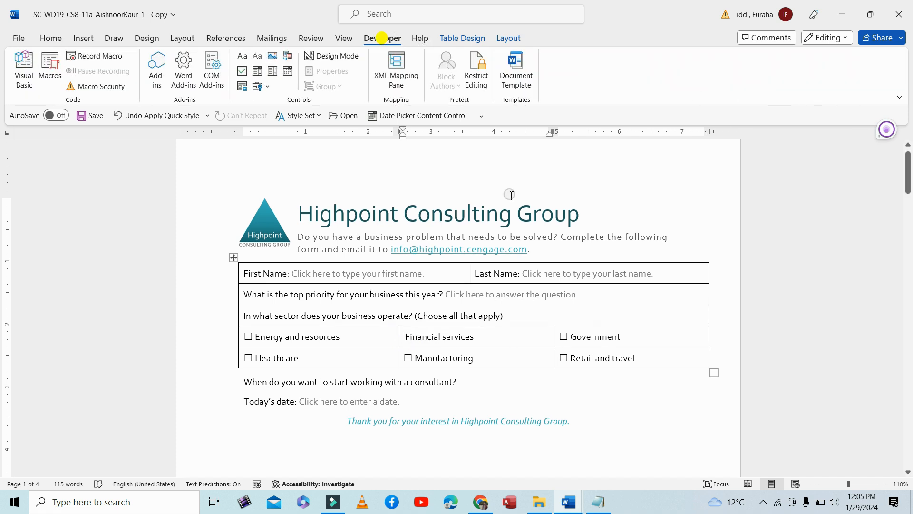
pyautogui.click(241, 71)
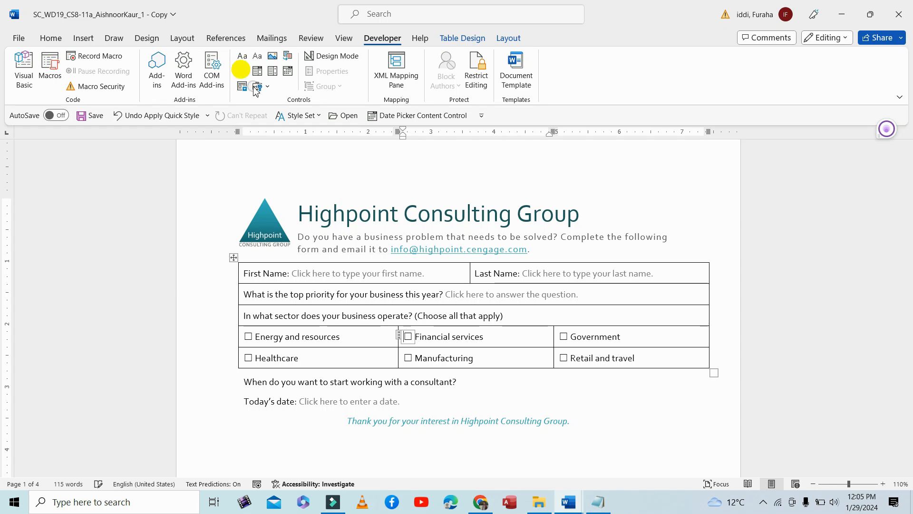
# Read project steps 4b and 4c in the instructions document for the check box's border and locking requirements.
pyautogui.click(569, 503)
pyautogui.click(509, 462)
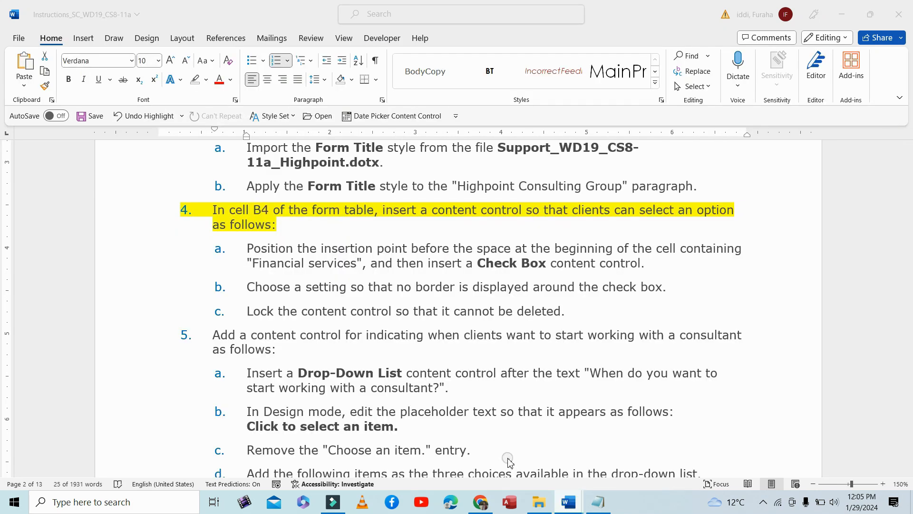
pyautogui.click(251, 287)
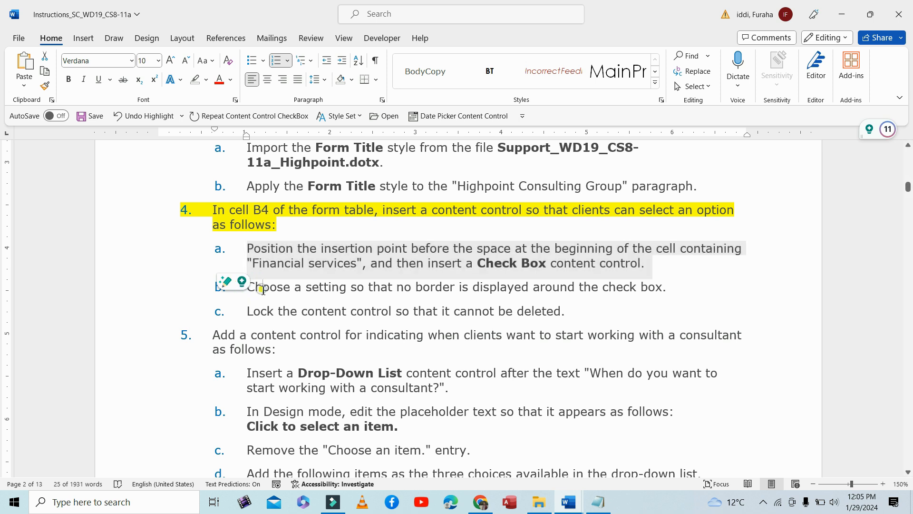
pyautogui.moveTo(248, 288); pyautogui.dragTo(688, 290)
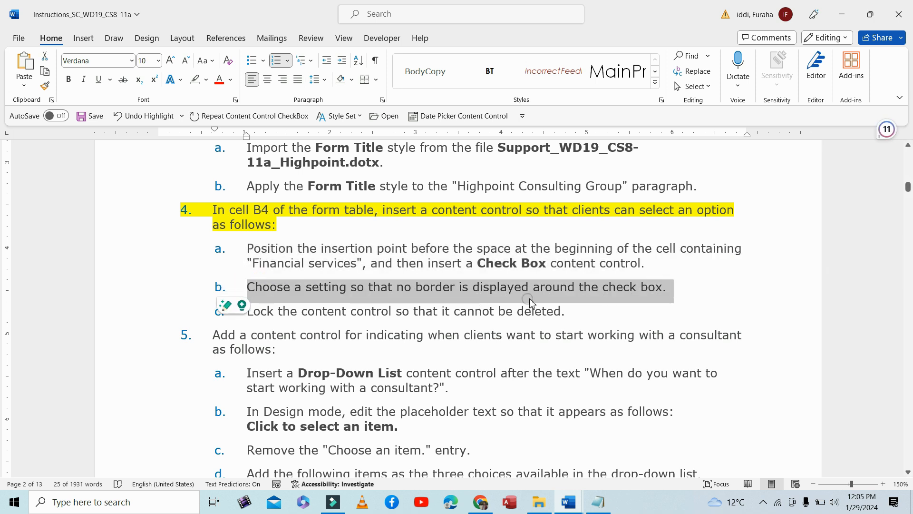
pyautogui.click(283, 314)
pyautogui.moveTo(247, 312); pyautogui.dragTo(571, 313)
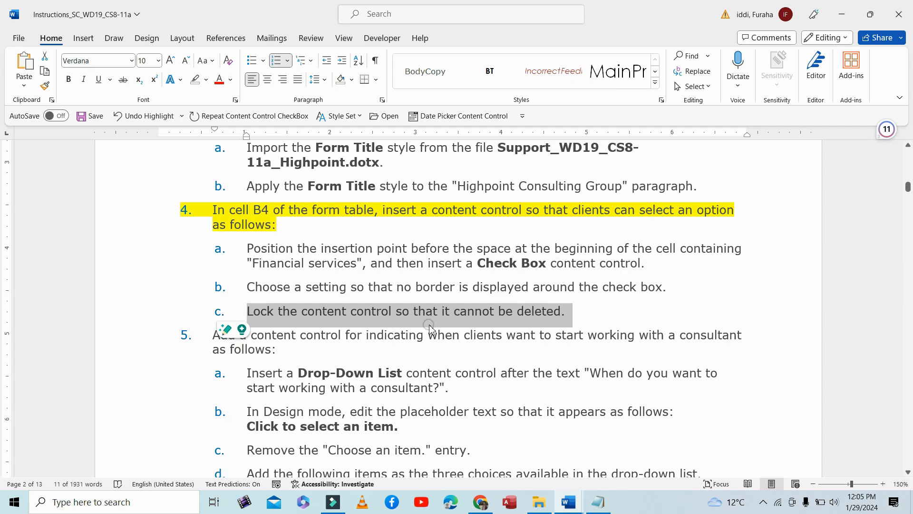
pyautogui.click(256, 289)
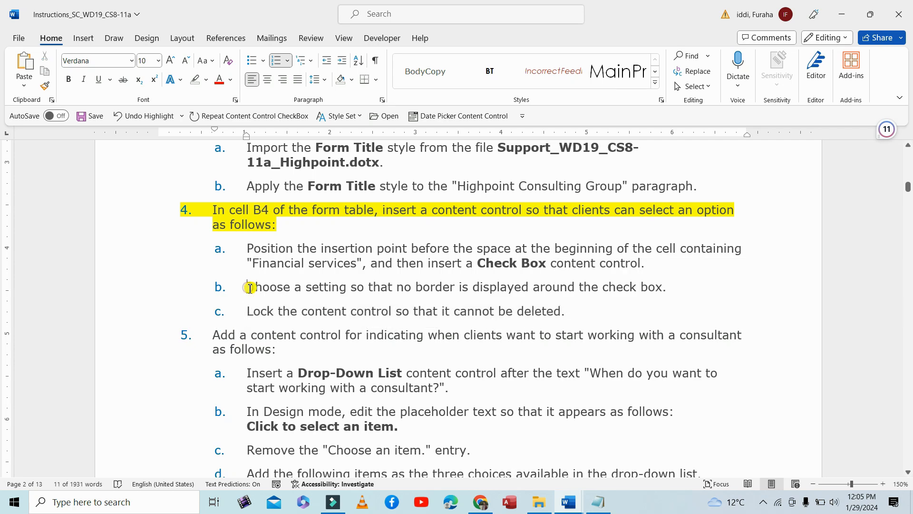
pyautogui.moveTo(248, 288); pyautogui.dragTo(559, 317)
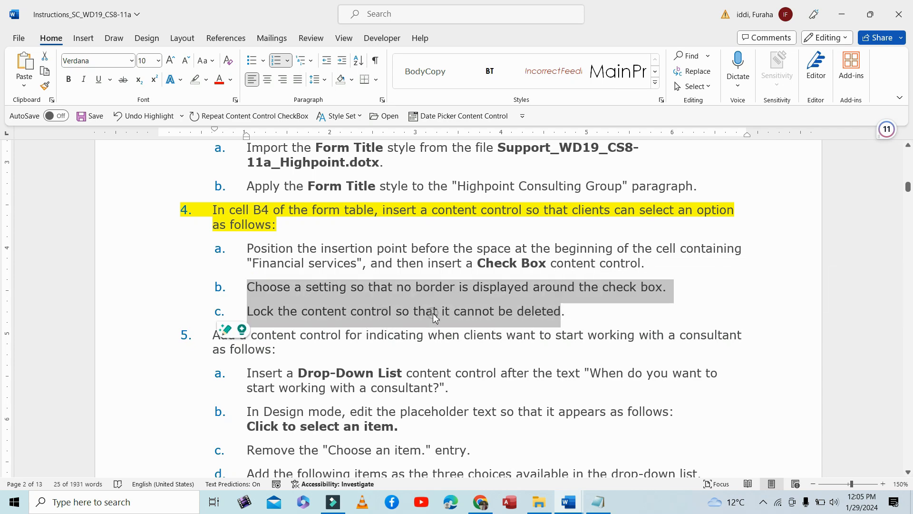
# In the form document, set the "Financial services" check box control to show as None and lock it so the content control cannot be deleted.
pyautogui.click(573, 500)
pyautogui.click(617, 459)
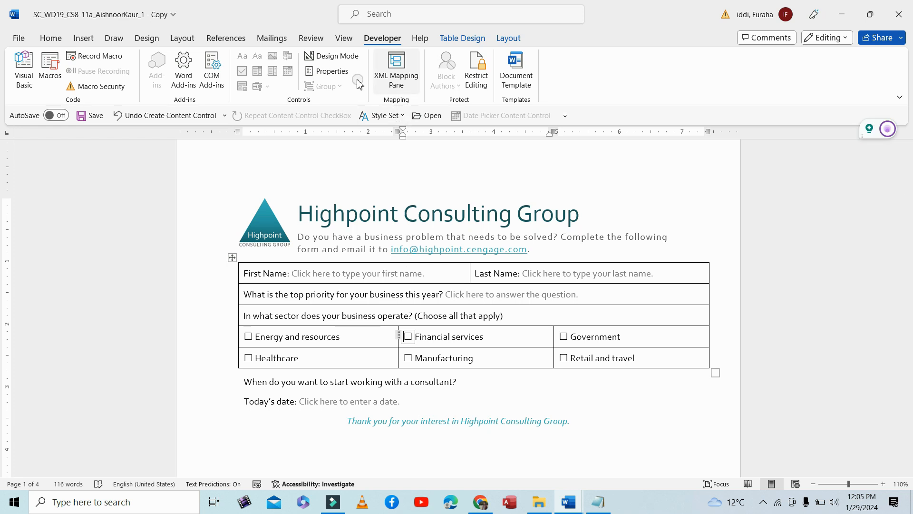
pyautogui.click(333, 70)
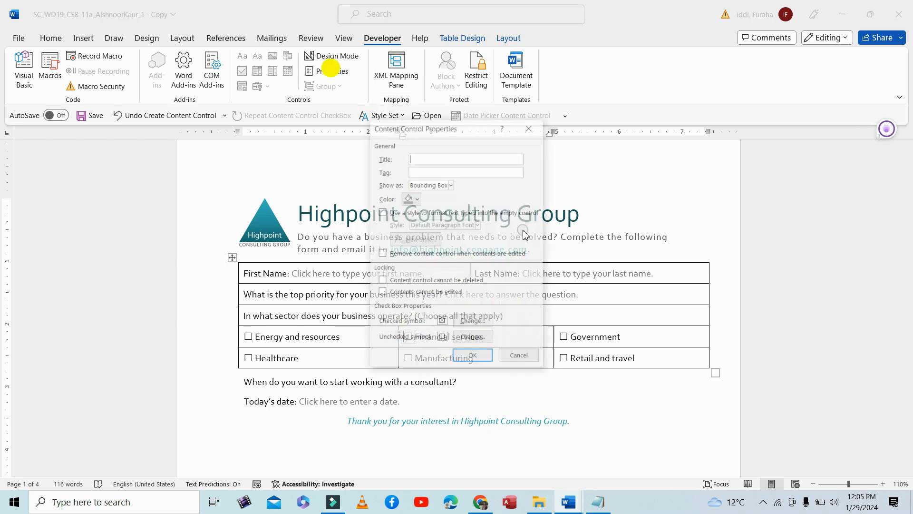
pyautogui.click(451, 185)
pyautogui.click(419, 217)
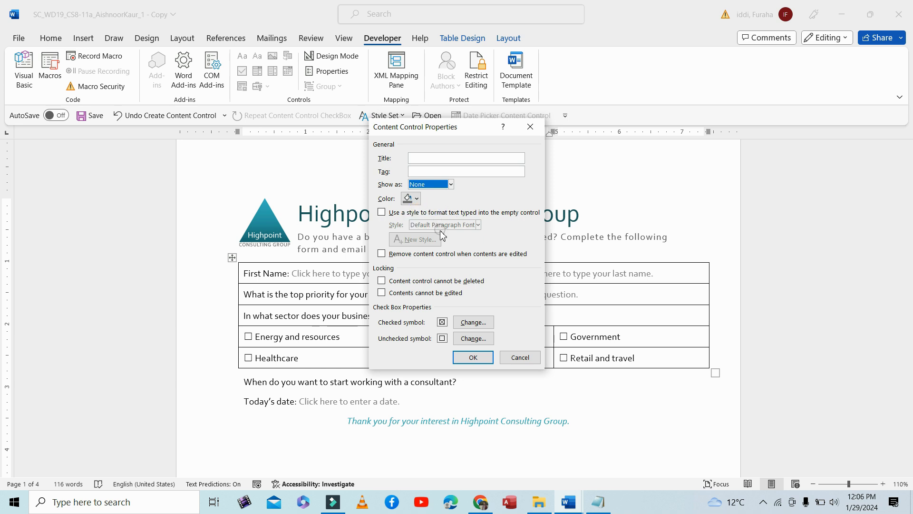
pyautogui.click(383, 282)
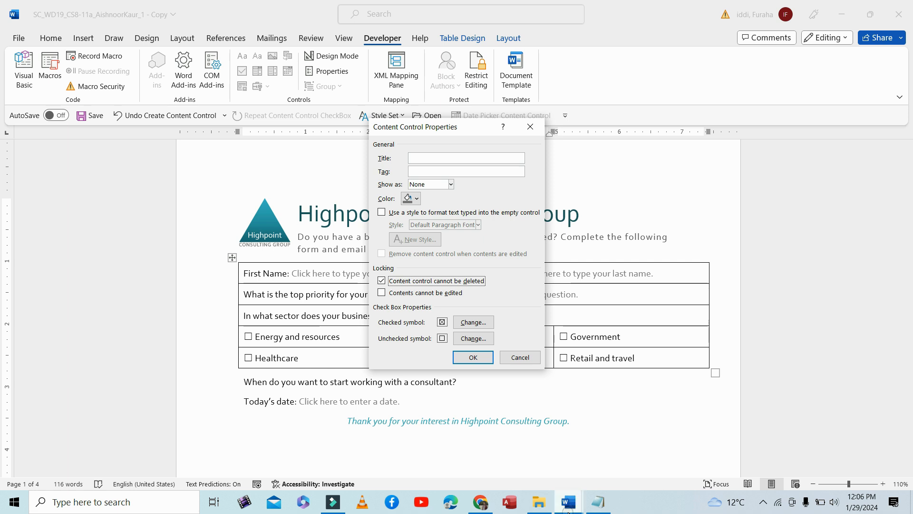
pyautogui.moveTo(568, 504)
pyautogui.click(496, 468)
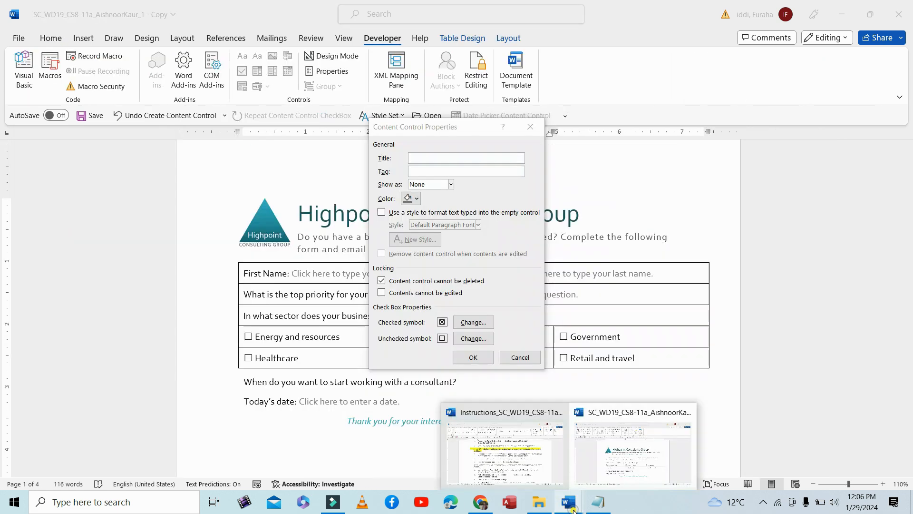
pyautogui.click(595, 463)
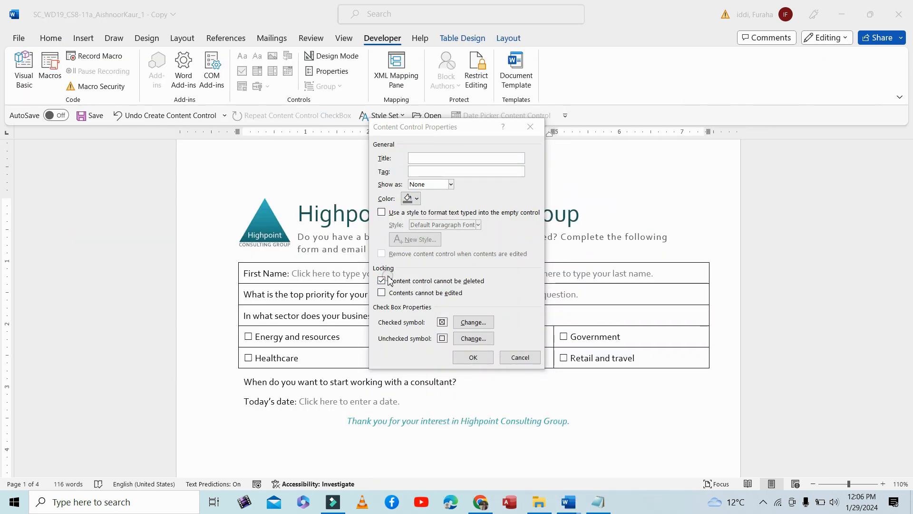
pyautogui.click(473, 357)
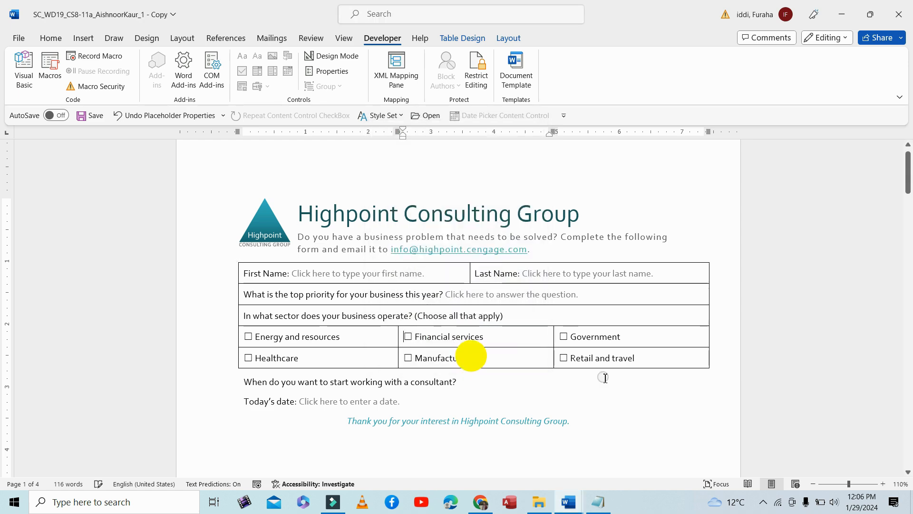
# Highlight the introductory sentence of project step 5 in yellow in the instructions document.
pyautogui.moveTo(569, 504)
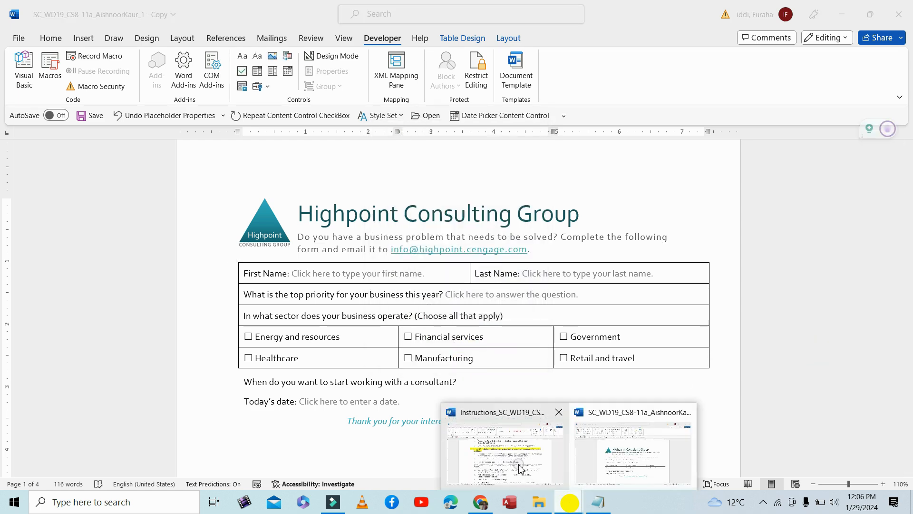
pyautogui.click(514, 465)
pyautogui.scroll(-3, 271, 349)
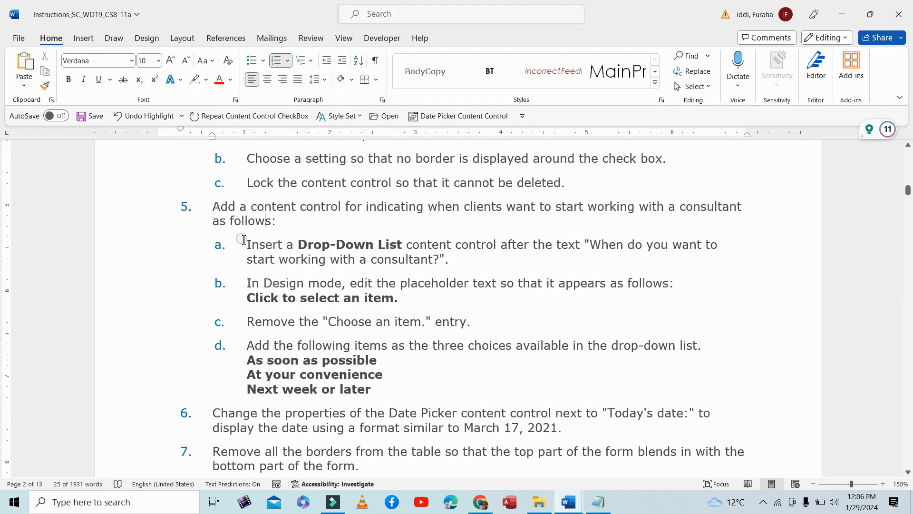
pyautogui.tripleClick(211, 206)
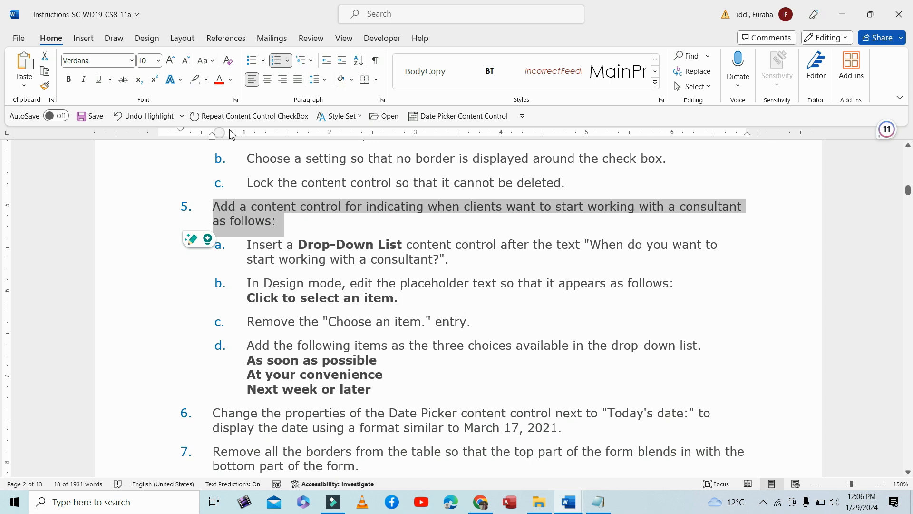
pyautogui.click(208, 83)
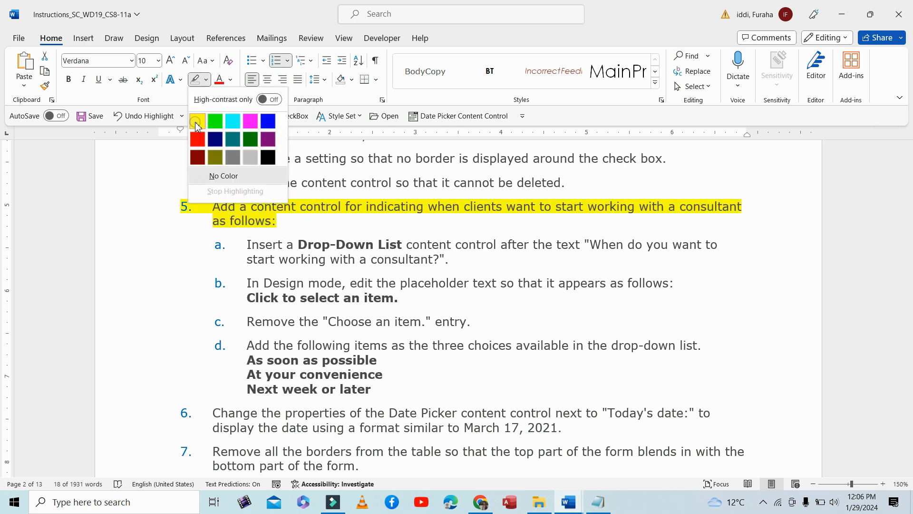
pyautogui.click(198, 122)
pyautogui.click(307, 207)
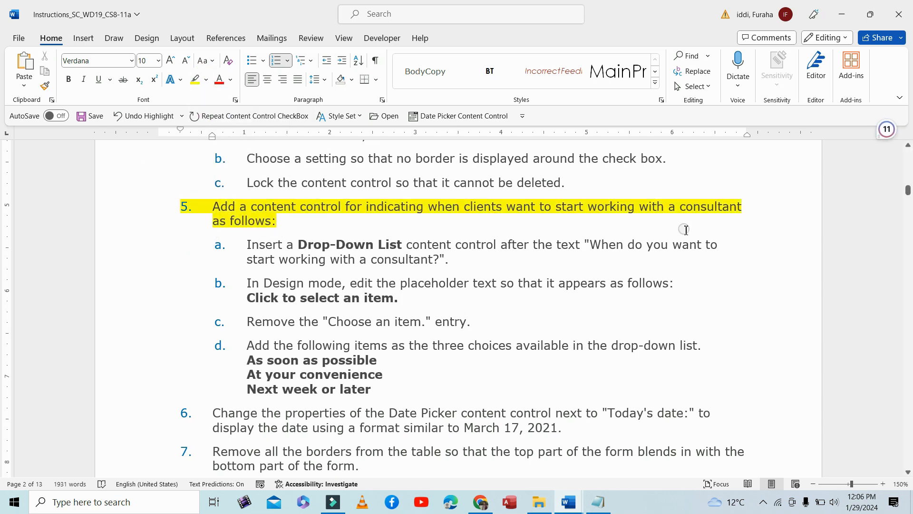
# Read project steps 5a to 5d for the drop-down list's position, placeholder text, entry to remove and three choices.
pyautogui.moveTo(250, 245); pyautogui.dragTo(465, 261)
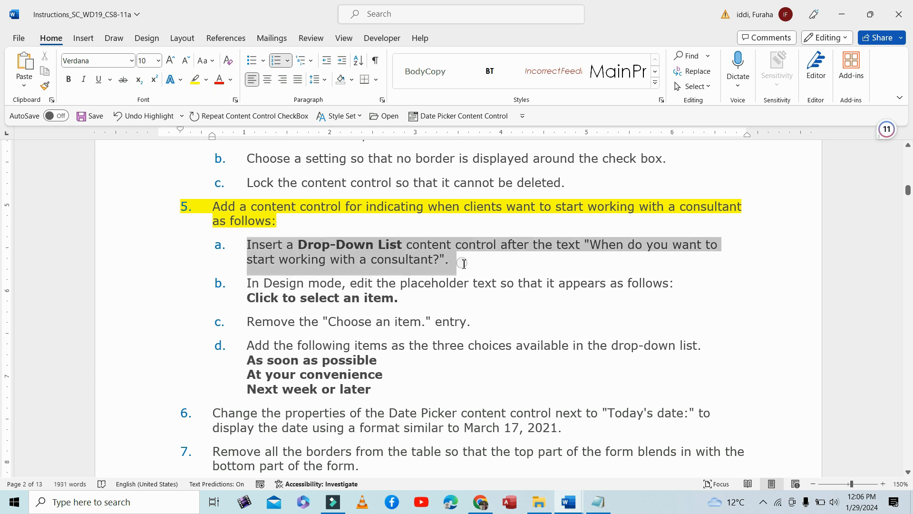
pyautogui.scroll(-1, 484, 257)
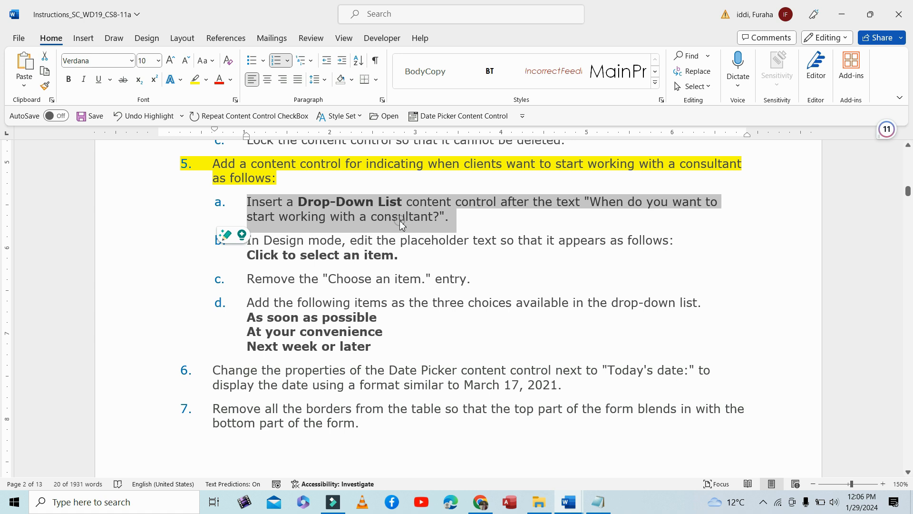
pyautogui.click(359, 239)
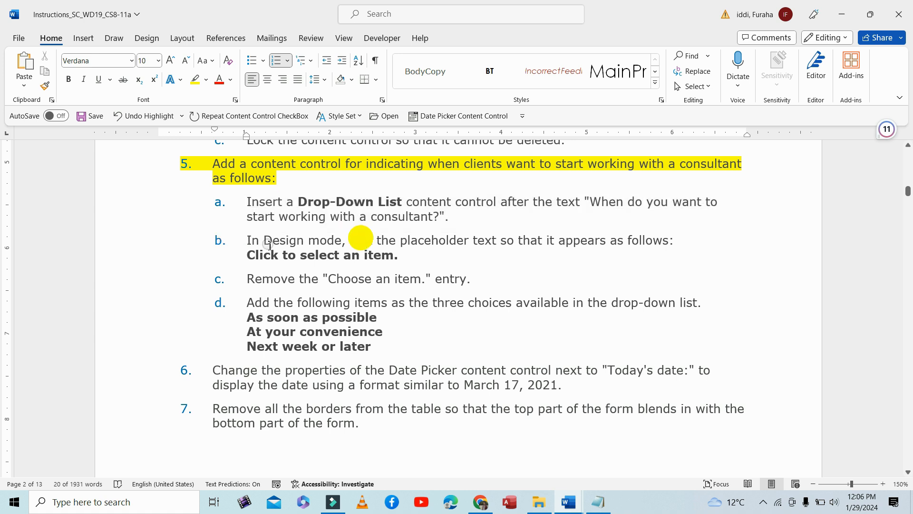
pyautogui.moveTo(246, 239); pyautogui.dragTo(409, 260)
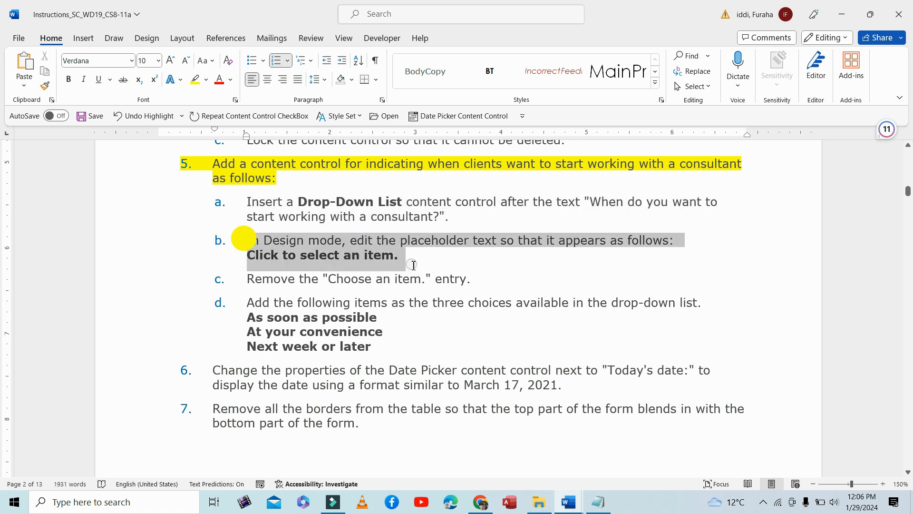
pyautogui.click(260, 284)
pyautogui.moveTo(246, 279); pyautogui.dragTo(470, 281)
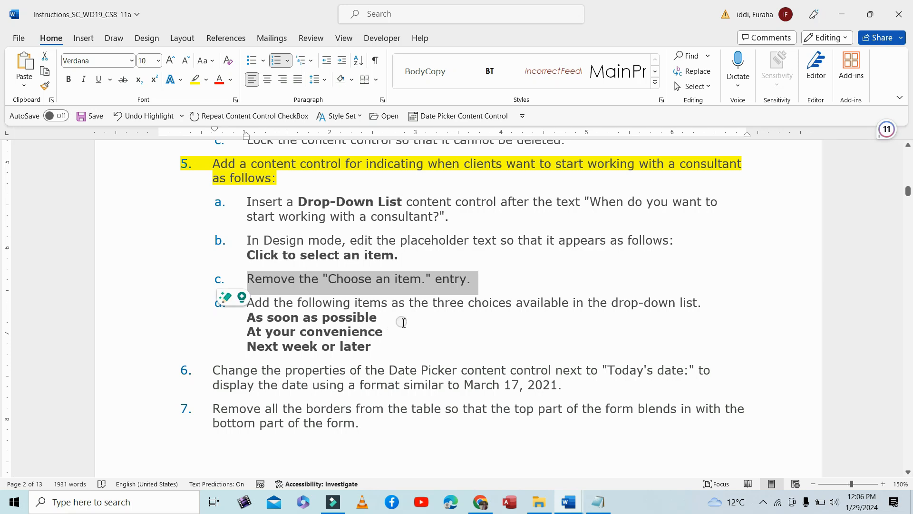
pyautogui.click(391, 324)
pyautogui.moveTo(250, 301); pyautogui.dragTo(267, 362)
pyautogui.click(285, 277)
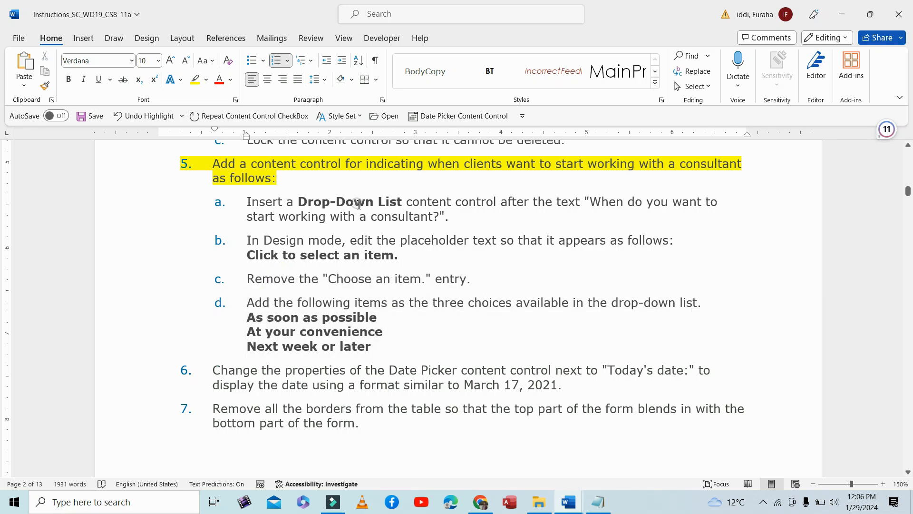
# In the form document, insert a Drop-Down List content control after "When do you want to start working with a consultant?".
pyautogui.moveTo(568, 508)
pyautogui.click(612, 452)
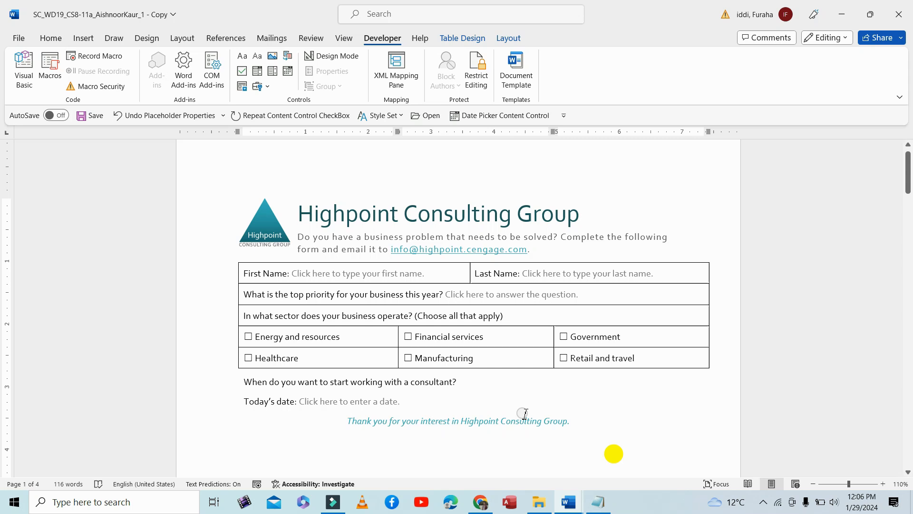
pyautogui.click(466, 384)
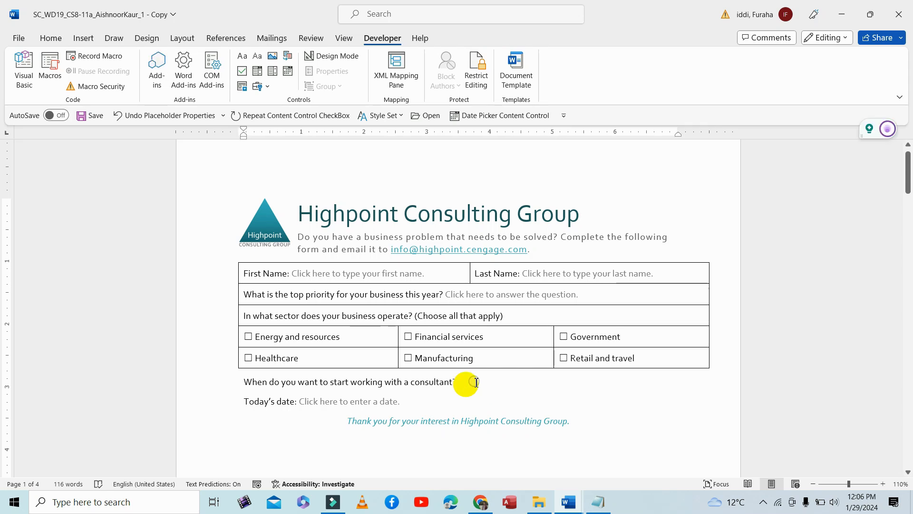
pyautogui.click(274, 73)
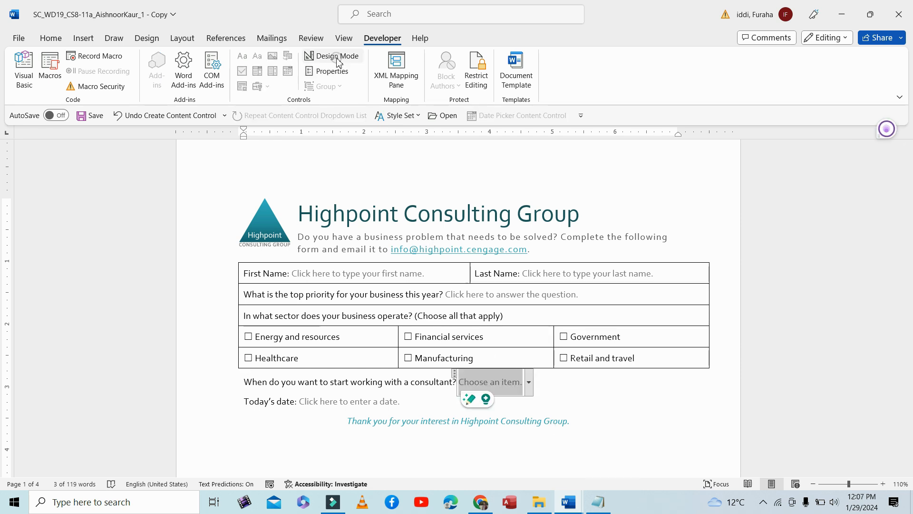
# Remove the "Choose an item." entry from the drop-down list control's properties and accept the change.
pyautogui.click(333, 72)
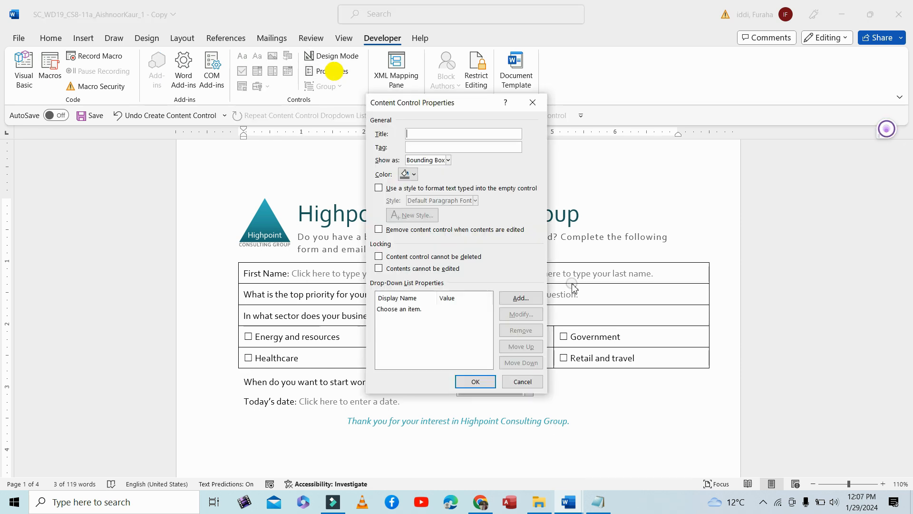
pyautogui.click(406, 310)
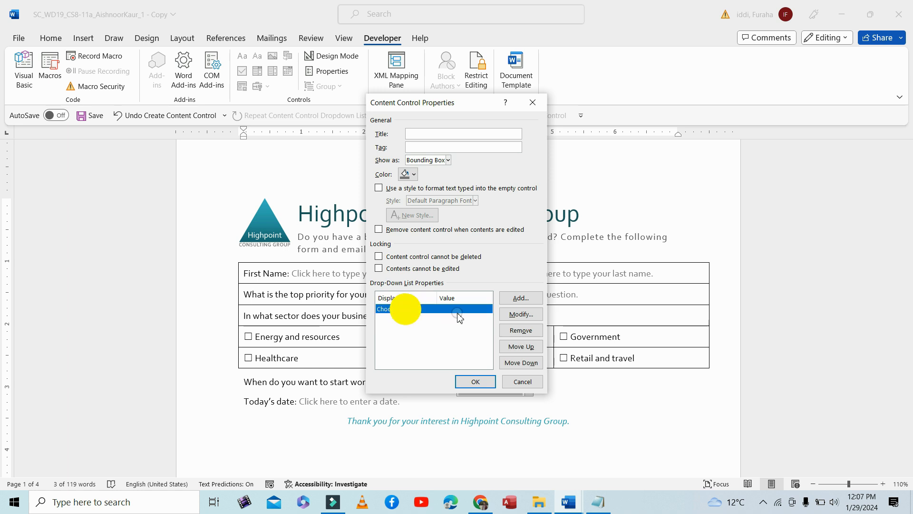
pyautogui.click(520, 330)
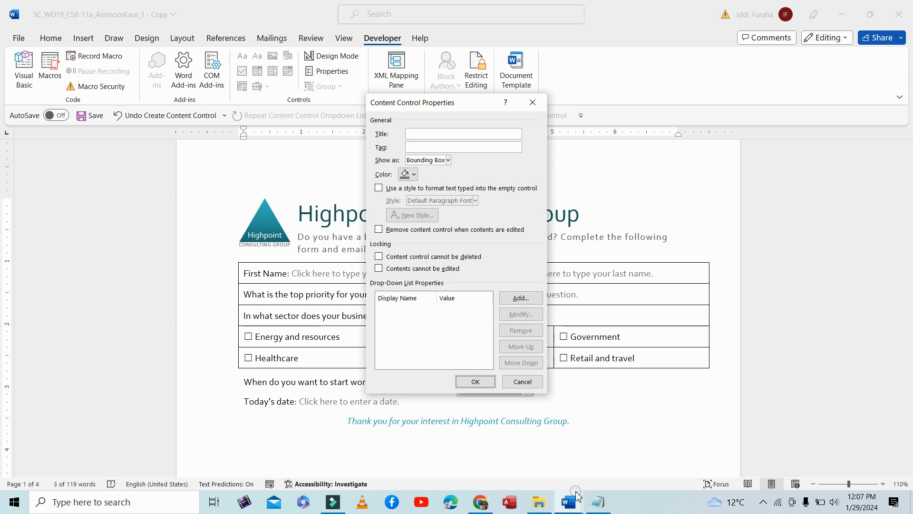
pyautogui.click(475, 382)
# Copy the three drop-down choices from project step 5d in the instructions document and replace the Notepad contents with them.
pyautogui.moveTo(569, 501)
pyautogui.click(477, 447)
pyautogui.click(305, 241)
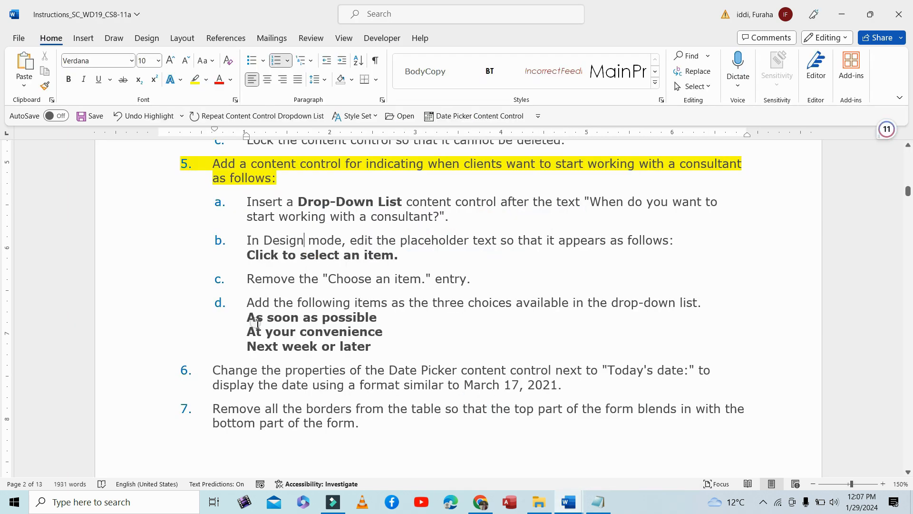
pyautogui.moveTo(249, 314); pyautogui.dragTo(372, 347)
pyautogui.hotkey('ctrl', 'c')
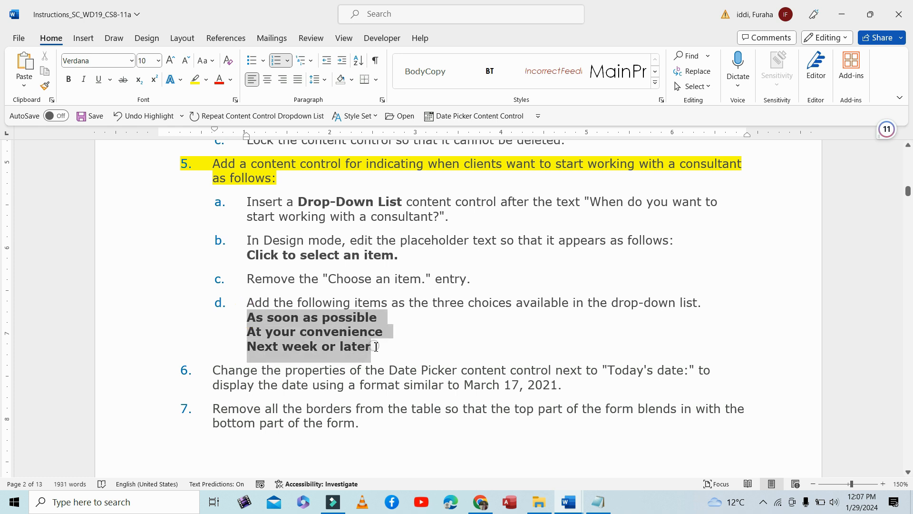
pyautogui.click(599, 502)
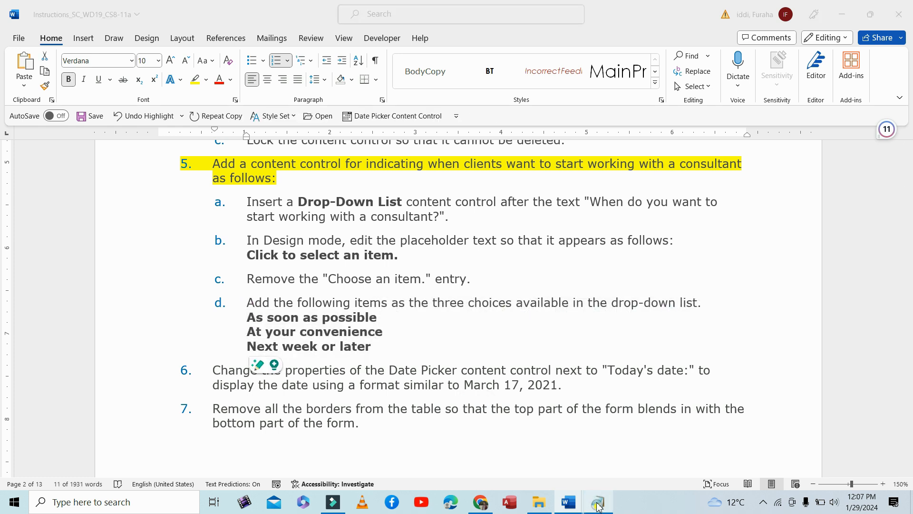
pyautogui.hotkey('ctrl', 'a')
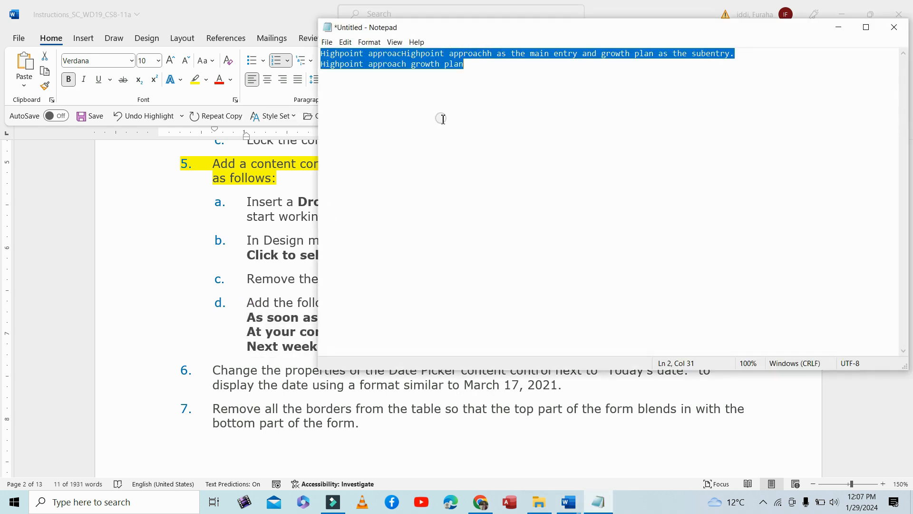
pyautogui.hotkey('ctrl', 'v')
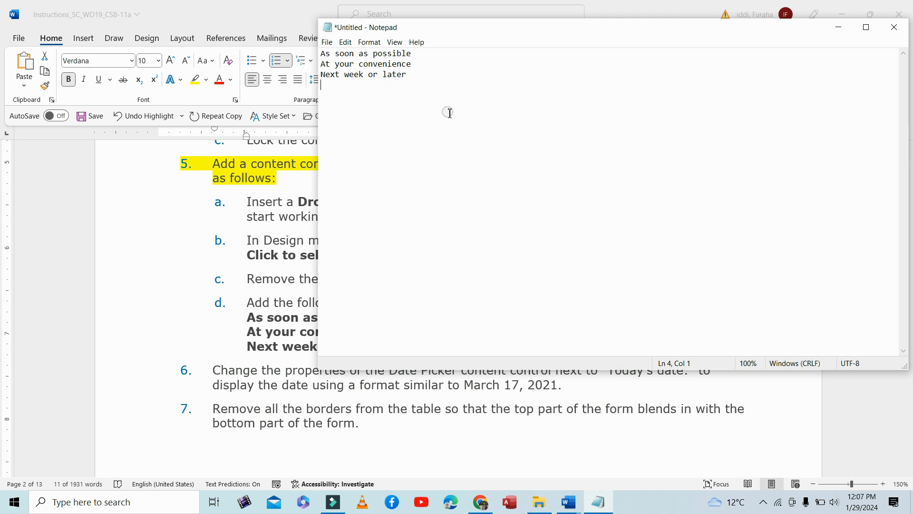
pyautogui.click(837, 29)
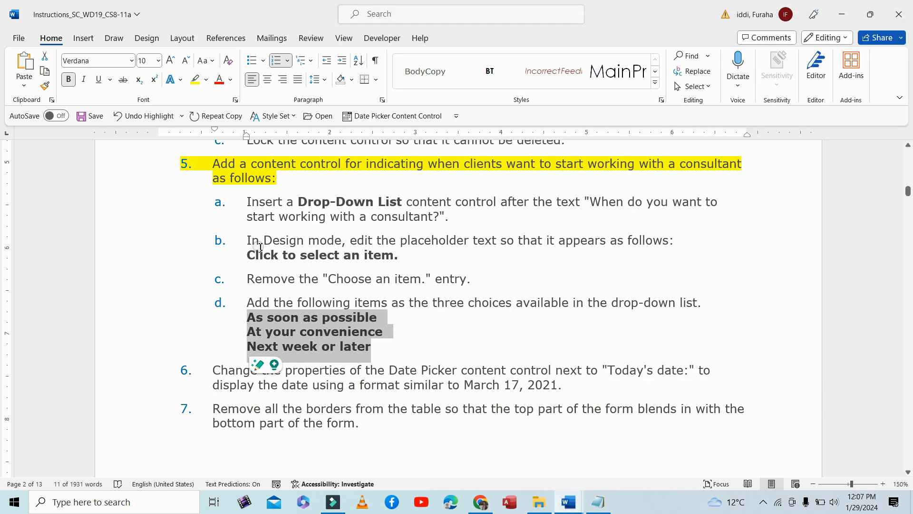
# Copy the placeholder text "Click to select an item." from project step 5b in the instructions document.
pyautogui.moveTo(249, 241); pyautogui.dragTo(466, 259)
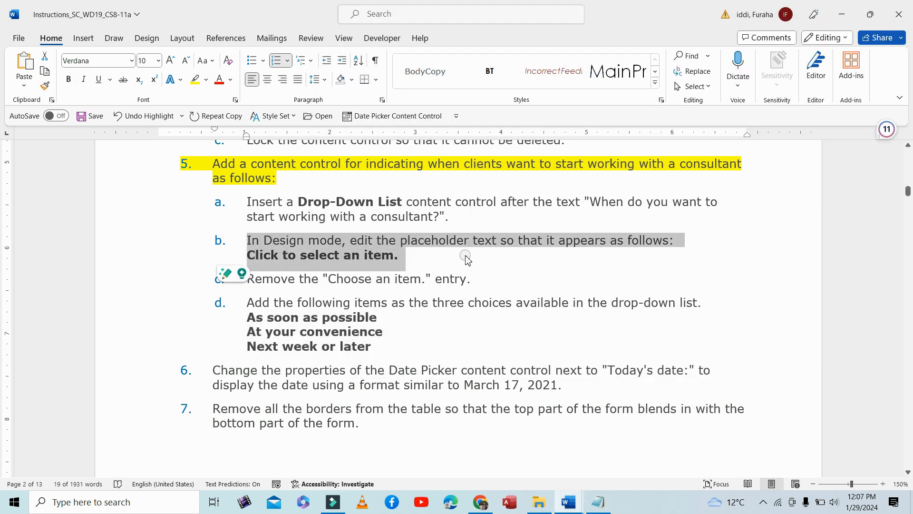
pyautogui.click(350, 258)
pyautogui.moveTo(248, 255); pyautogui.dragTo(383, 264)
pyautogui.hotkey('ctrl', 'c')
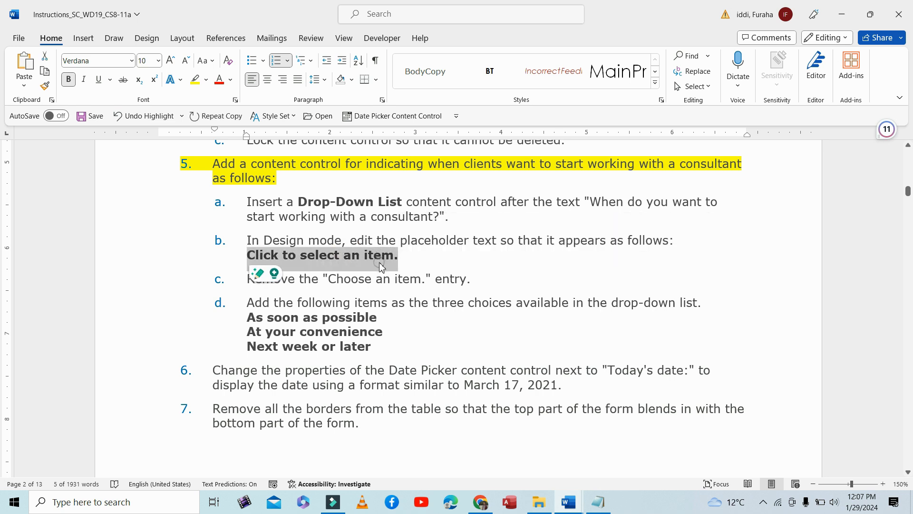
# In the form document, turn on Design Mode and replace the drop-down list's placeholder with "Click to select an item.", pasted as text only.
pyautogui.moveTo(569, 501)
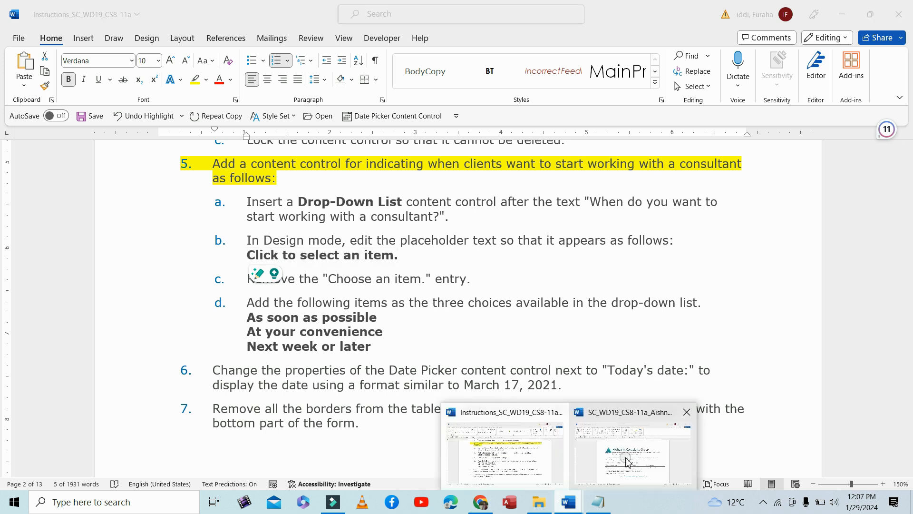
pyautogui.click(623, 457)
pyautogui.click(333, 56)
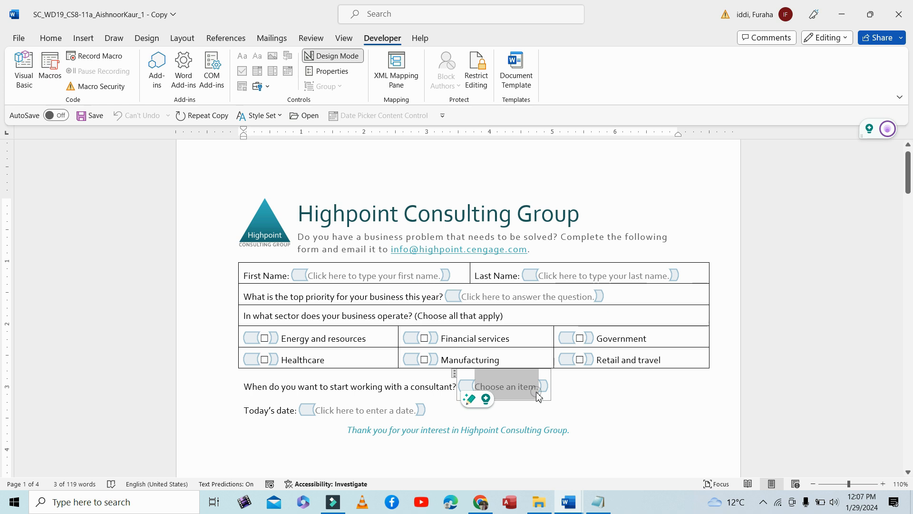
pyautogui.press('Delete')
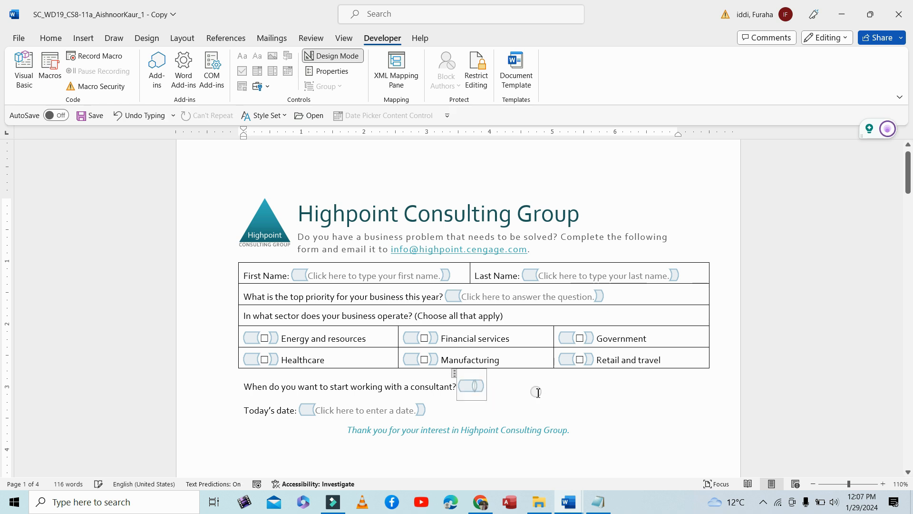
pyautogui.hotkey('ctrl', 'v')
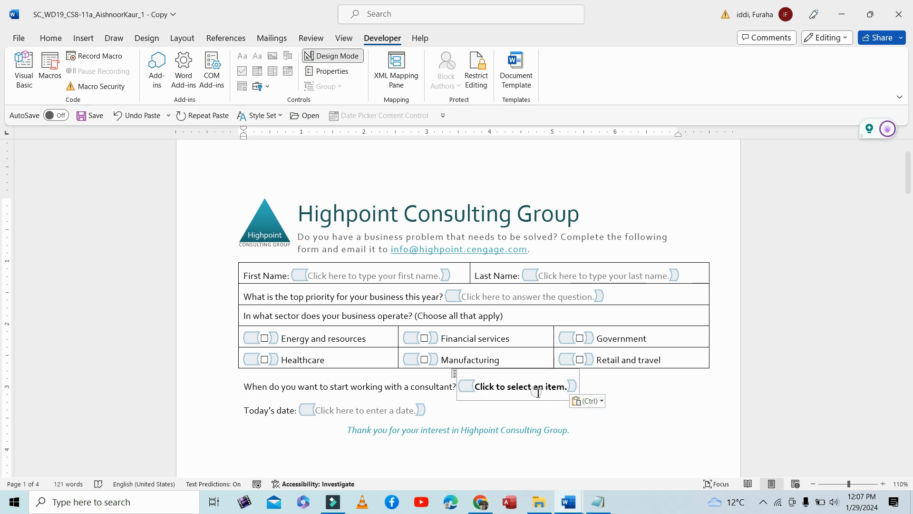
pyautogui.click(601, 401)
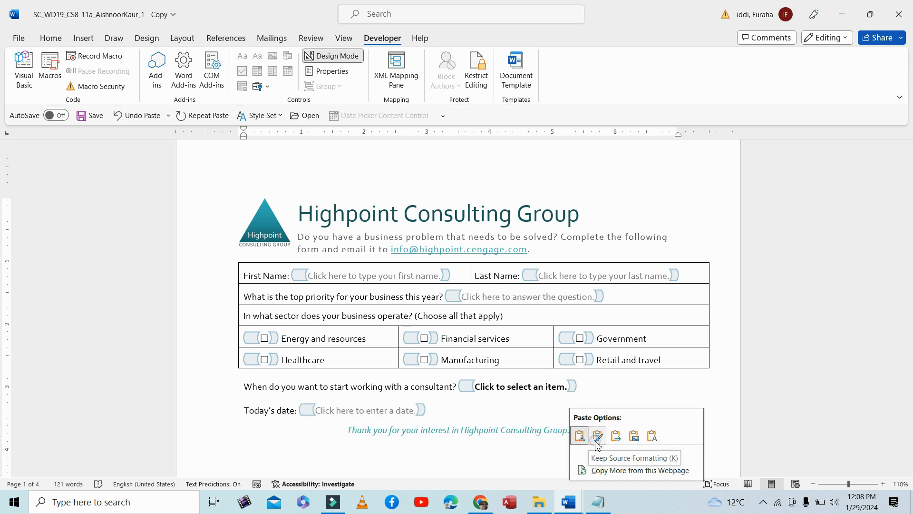
pyautogui.click(652, 436)
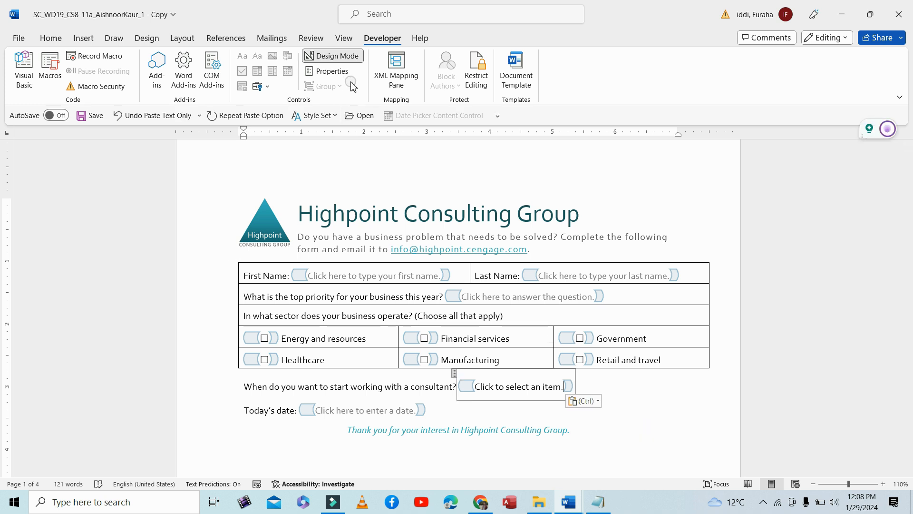
# Review project steps 5c and 5d in the instructions document for the entry to remove and the choices to add.
pyautogui.moveTo(568, 502)
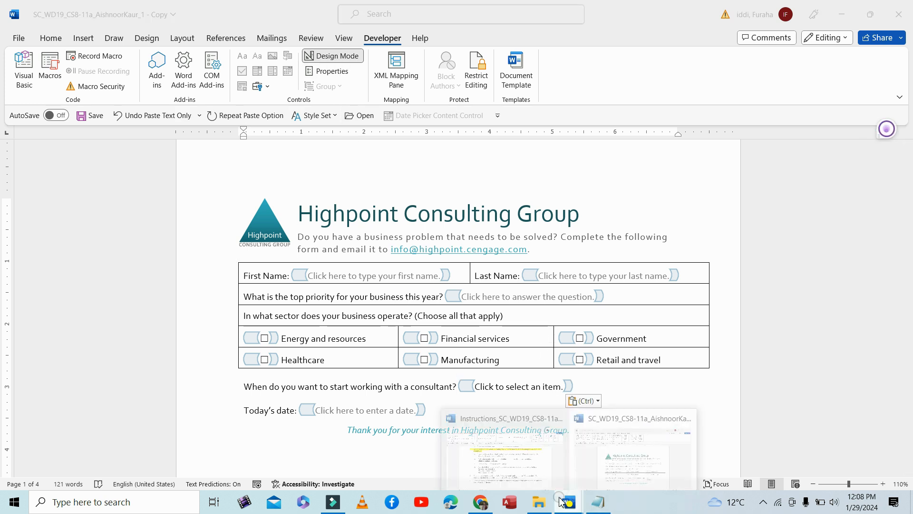
pyautogui.click(508, 454)
pyautogui.click(261, 280)
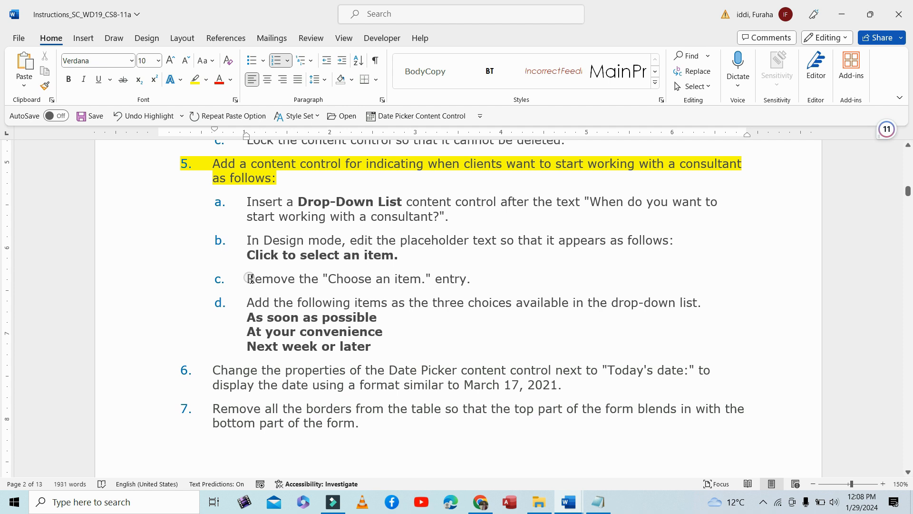
pyautogui.moveTo(251, 278); pyautogui.dragTo(489, 279)
pyautogui.click(333, 304)
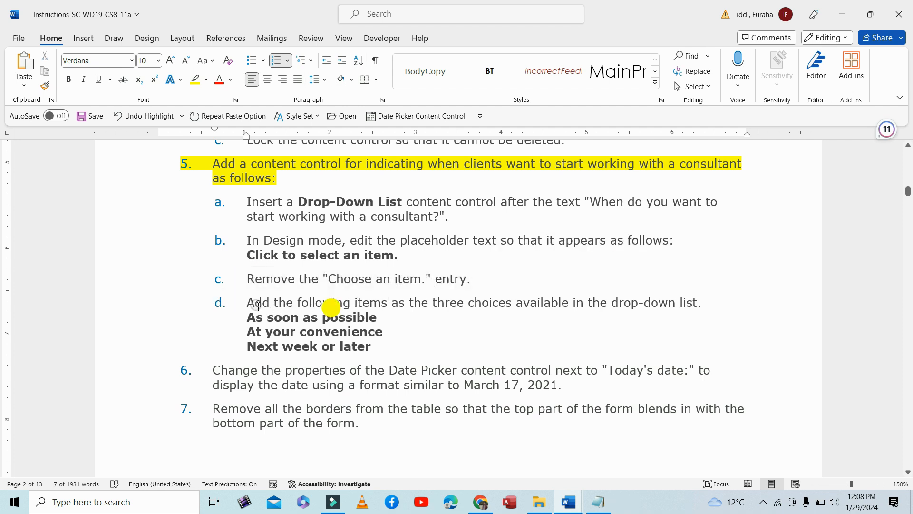
pyautogui.moveTo(248, 303); pyautogui.dragTo(702, 305)
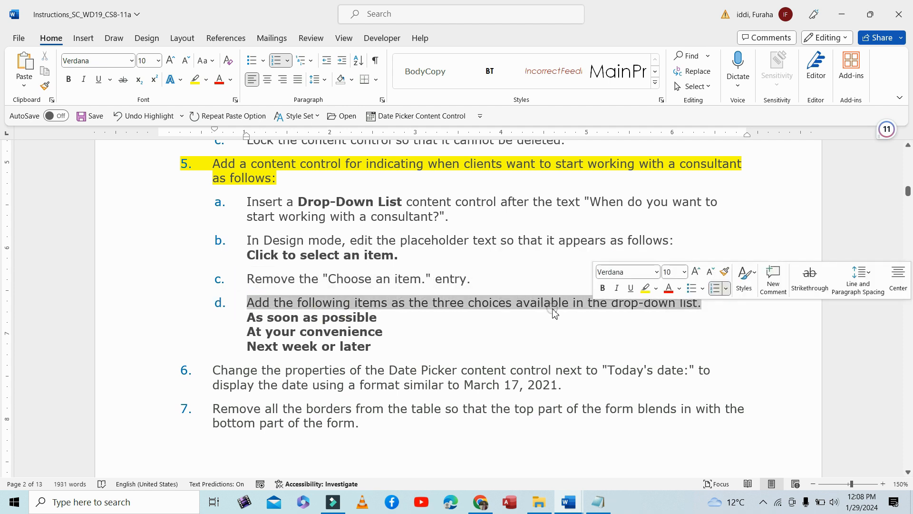
# In the form's drop-down list properties, add the choice "As soon as possible", copied from Notepad.
pyautogui.click(570, 508)
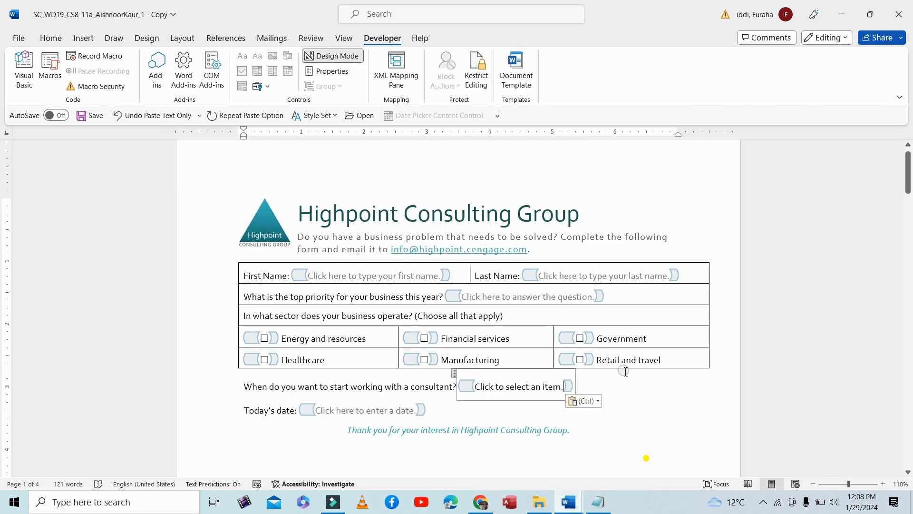
pyautogui.click(343, 72)
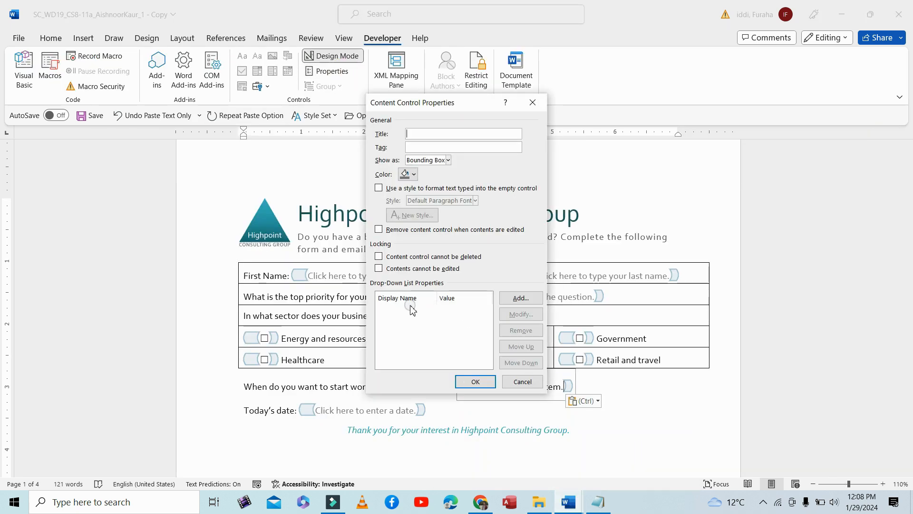
pyautogui.click(510, 299)
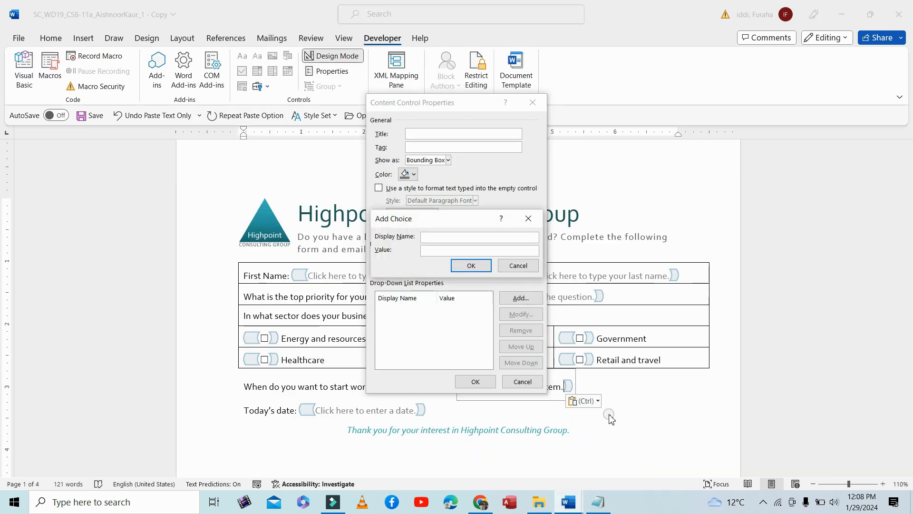
pyautogui.click(598, 502)
pyautogui.moveTo(399, 53); pyautogui.dragTo(326, 57)
pyautogui.rightClick(342, 56)
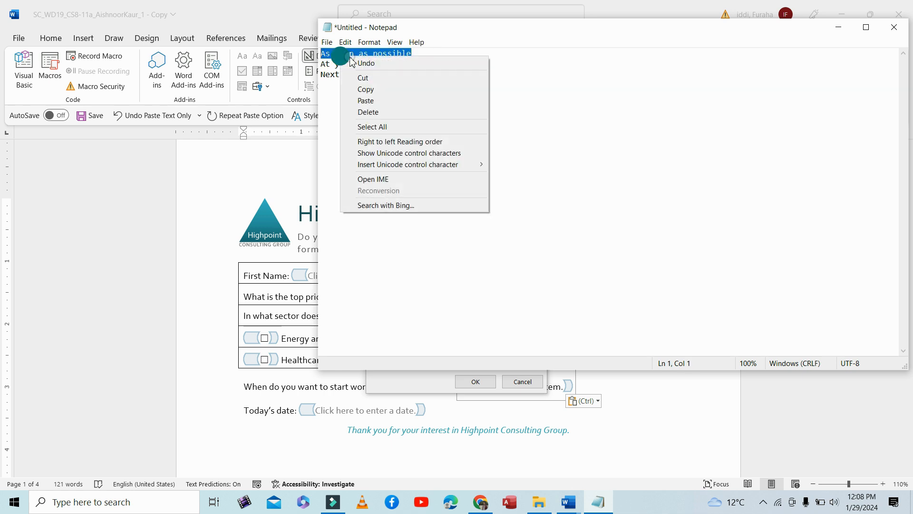
pyautogui.click(371, 88)
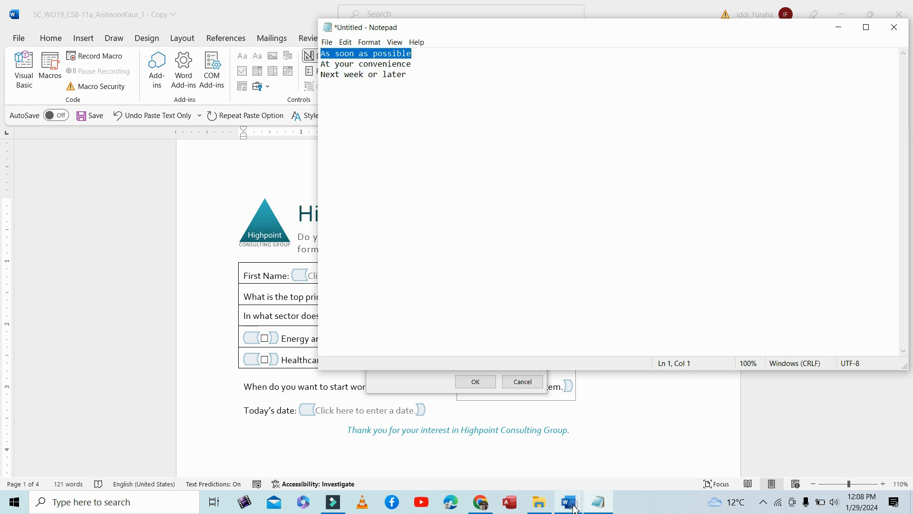
pyautogui.click(624, 456)
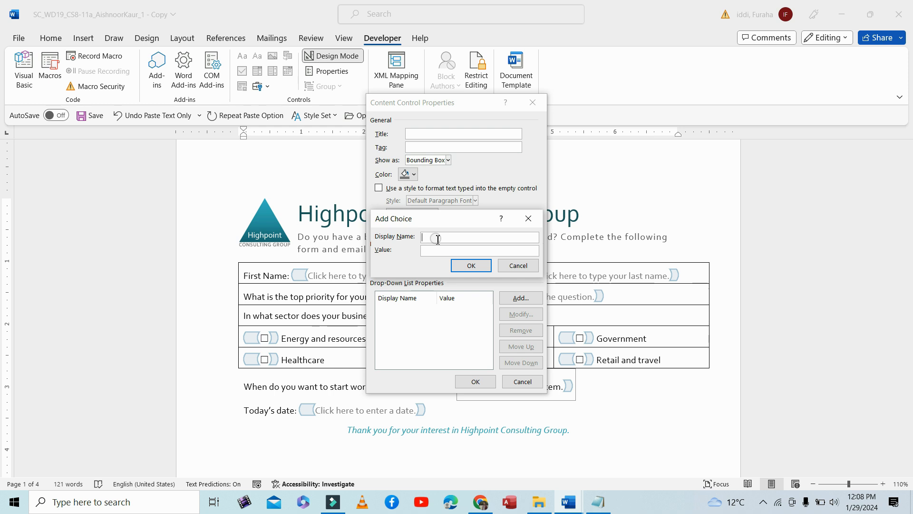
pyautogui.click(471, 265)
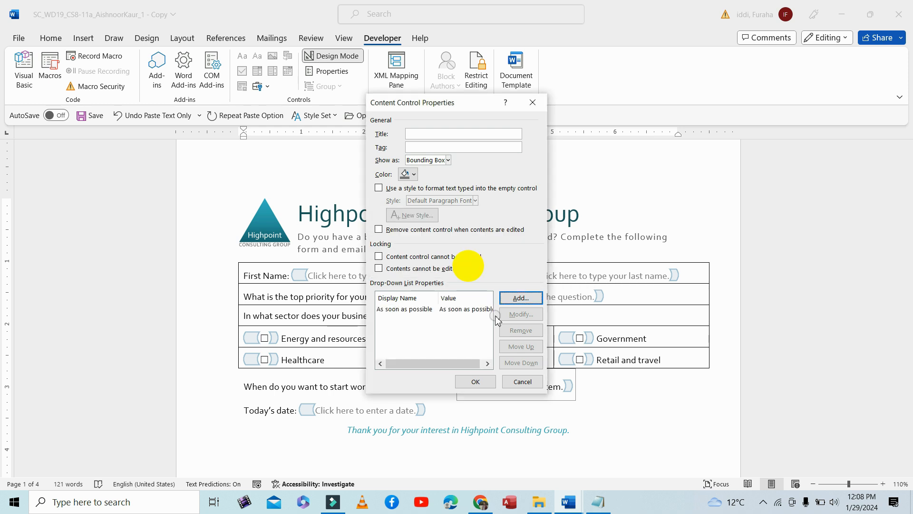
# Add the choice "At your convenience" to the drop-down list properties, copying the text from Notepad.
pyautogui.click(521, 298)
pyautogui.click(599, 502)
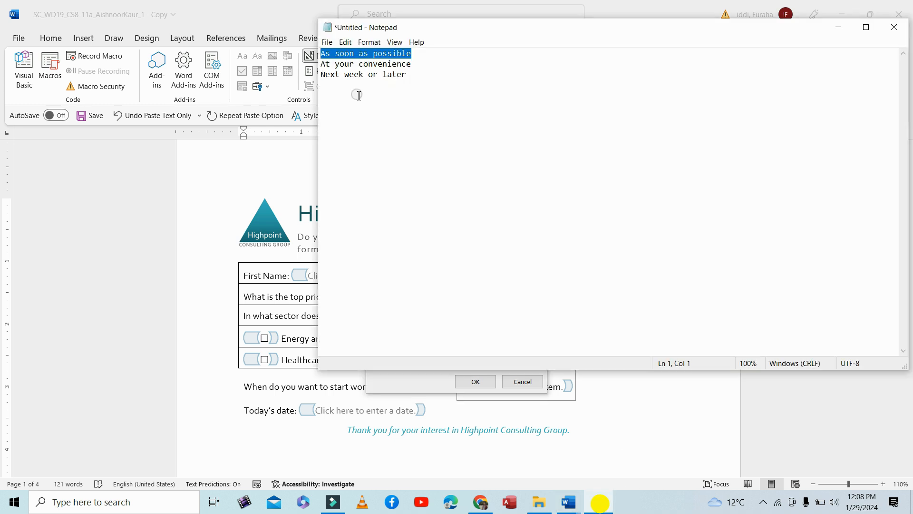
pyautogui.moveTo(409, 64); pyautogui.dragTo(325, 66)
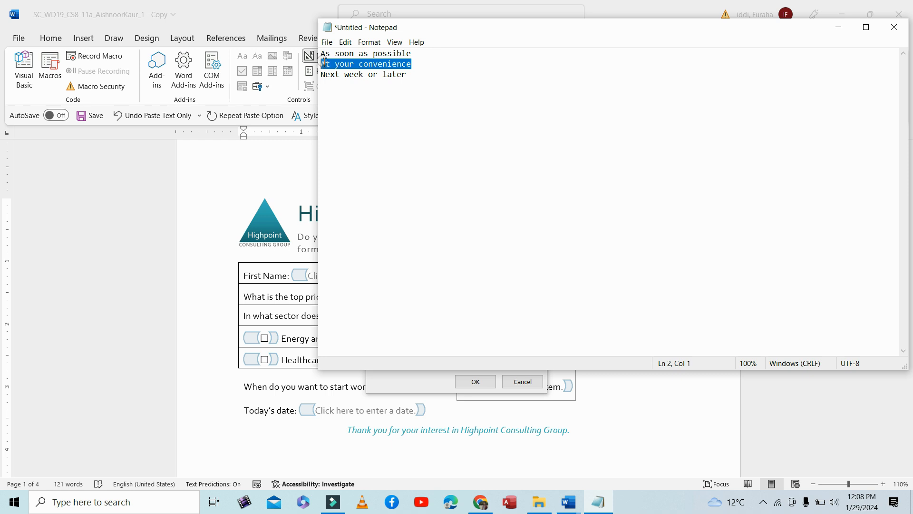
pyautogui.rightClick(327, 69)
pyautogui.click(351, 98)
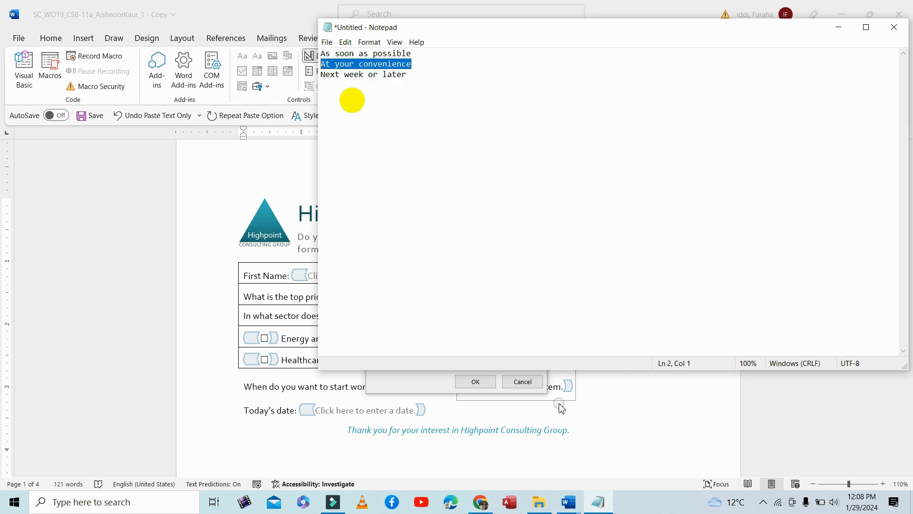
pyautogui.click(570, 502)
pyautogui.click(650, 459)
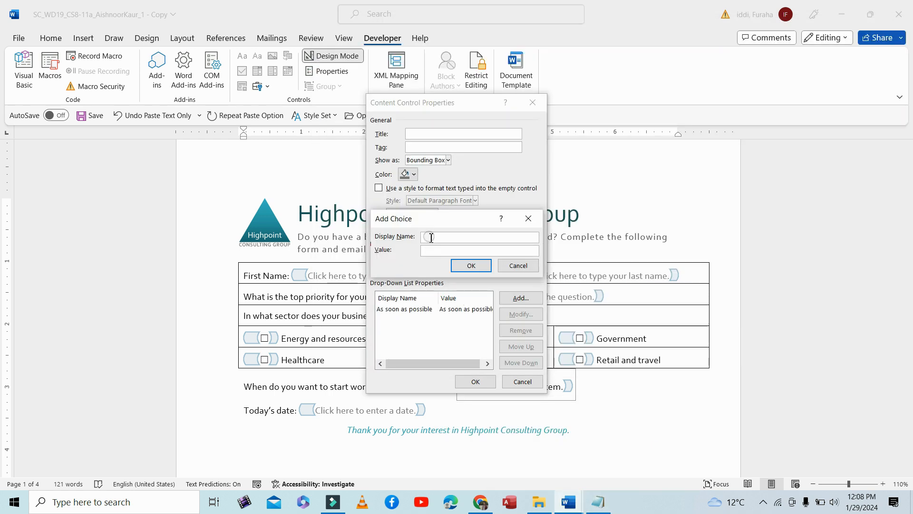
pyautogui.click(471, 265)
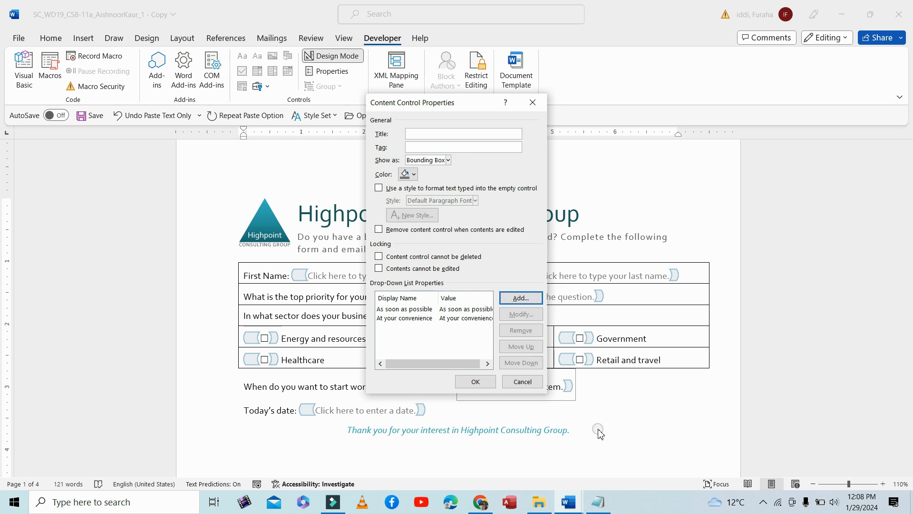
# Add the choice "Next week or later", copied from Notepad, to the drop-down list and apply the content control properties.
pyautogui.click(604, 507)
pyautogui.moveTo(409, 77); pyautogui.dragTo(322, 76)
pyautogui.rightClick(333, 76)
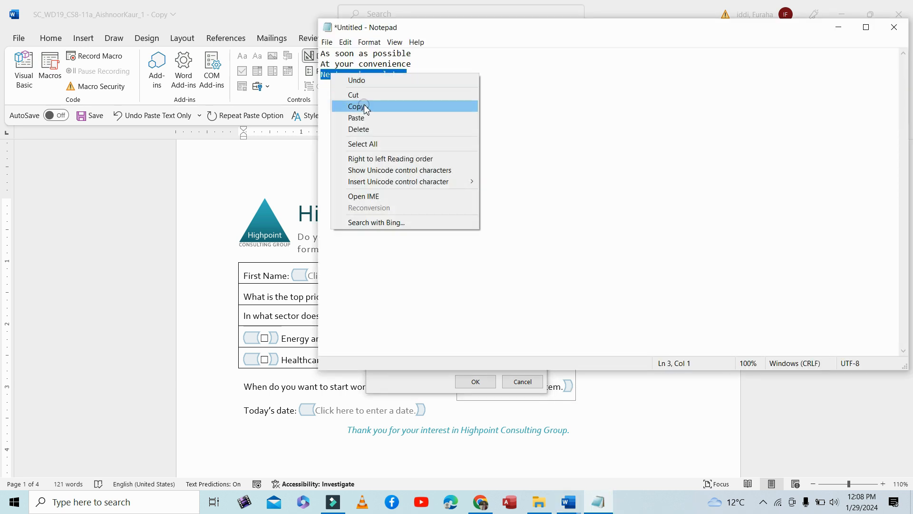
pyautogui.click(364, 103)
pyautogui.click(569, 502)
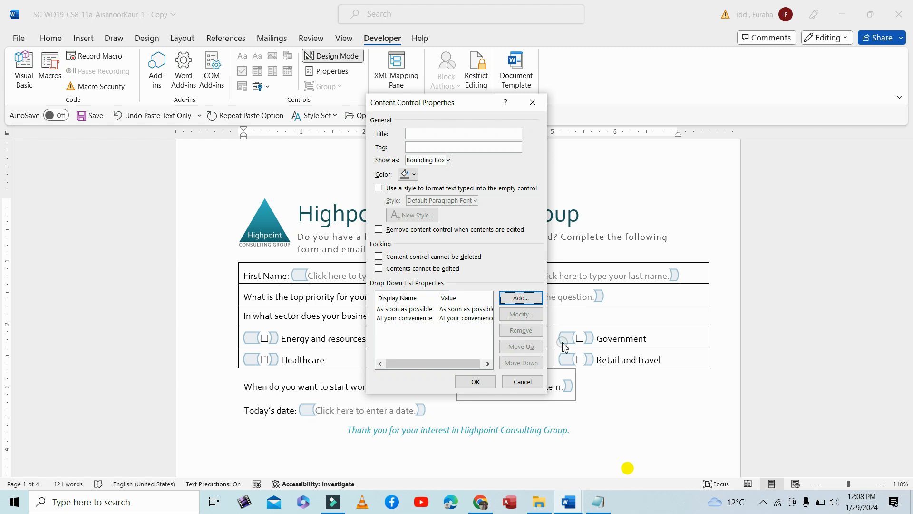
pyautogui.click(521, 298)
pyautogui.click(451, 236)
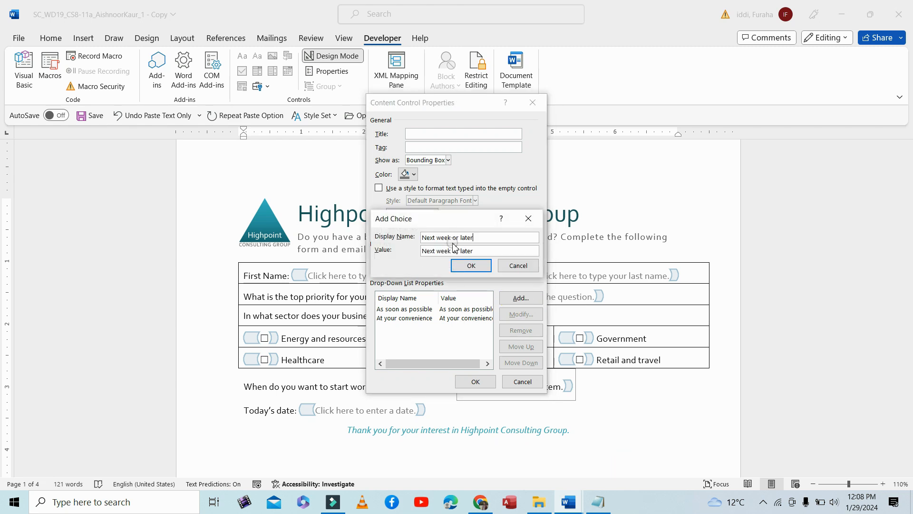
pyautogui.click(471, 266)
pyautogui.click(476, 381)
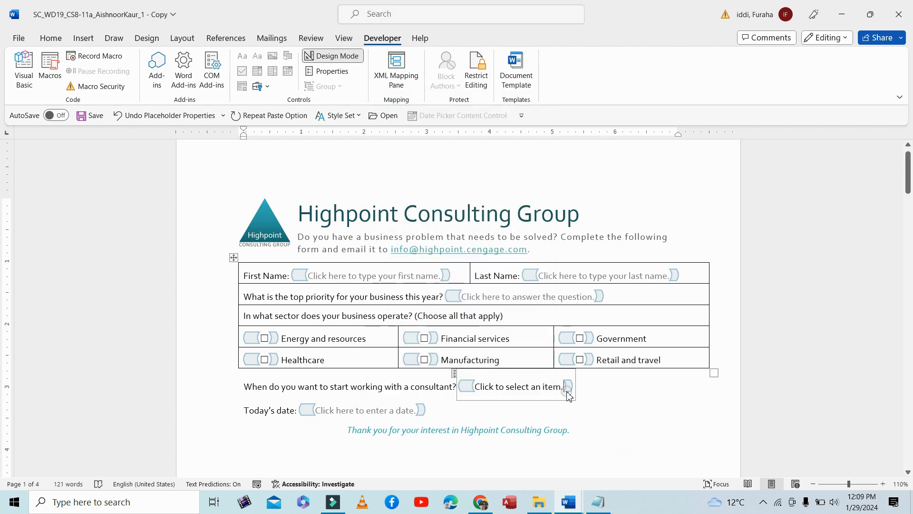
# Turn off Design Mode and check the choices of the drop-down list for when to start working with a consultant.
pyautogui.click(340, 57)
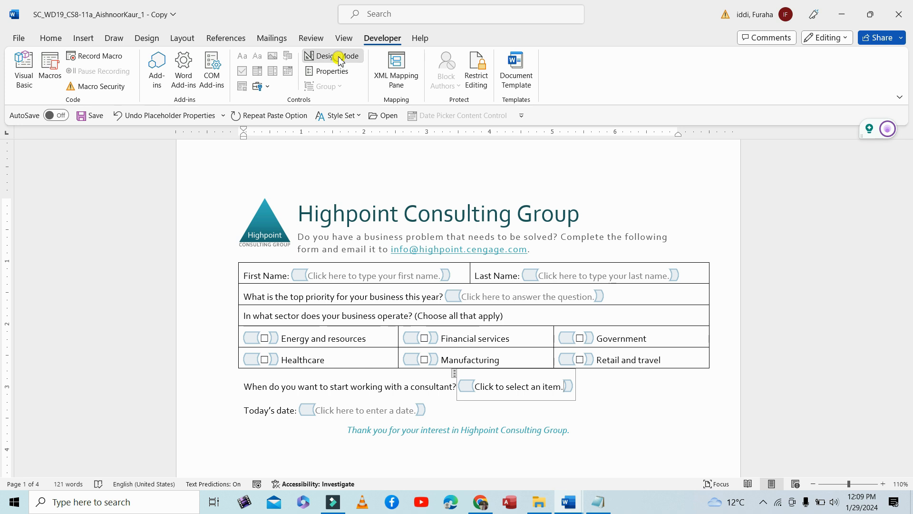
pyautogui.click(554, 382)
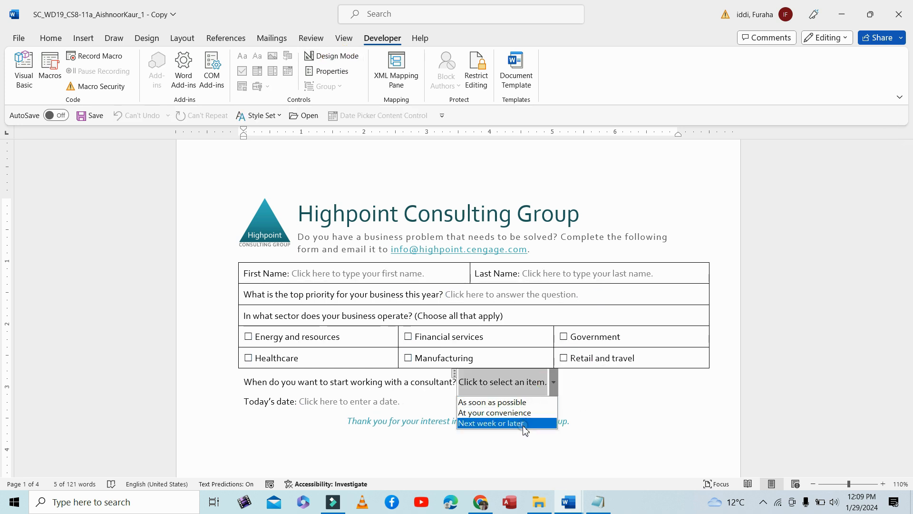
pyautogui.click(690, 410)
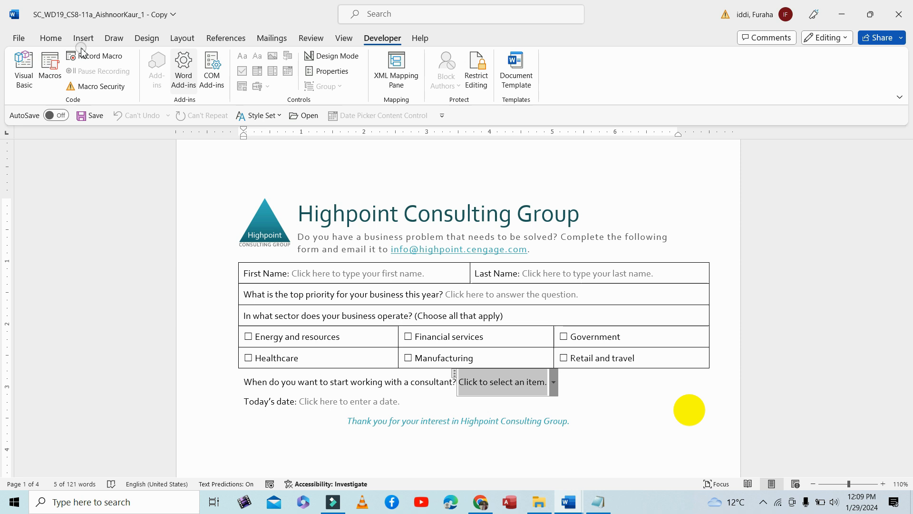
pyautogui.click(51, 38)
# Review project steps 6 to 8 in the instructions document on the date picker format, table borders and rectangle, and skim the remaining steps.
pyautogui.click(507, 458)
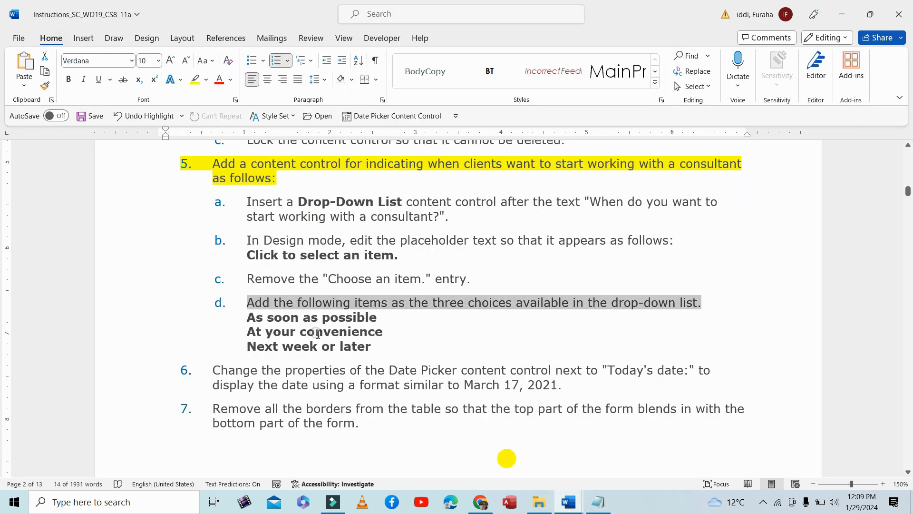
pyautogui.click(253, 363)
pyautogui.scroll(-3, 317, 373)
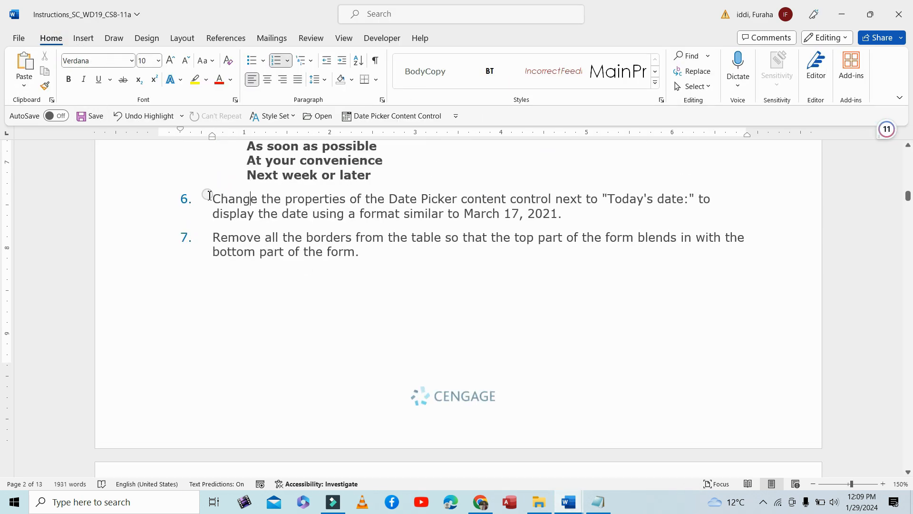
pyautogui.moveTo(297, 211); pyautogui.dragTo(588, 216)
pyautogui.click(242, 239)
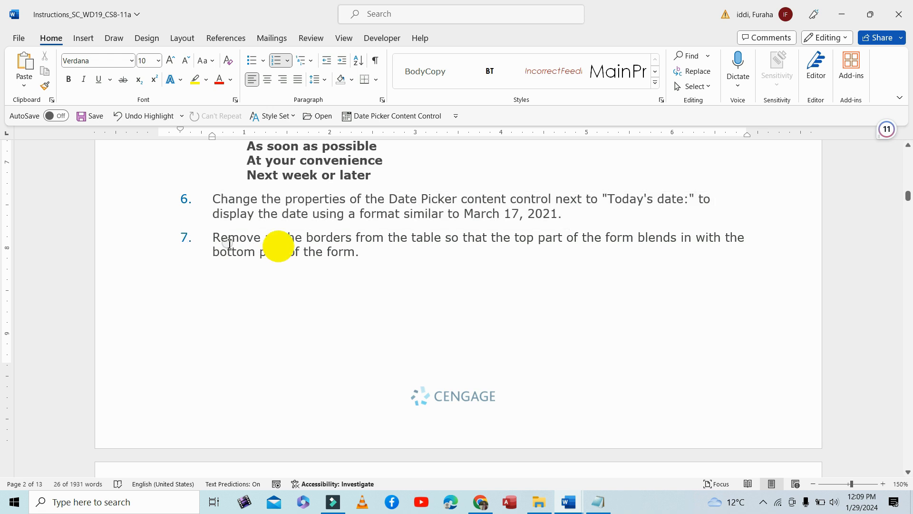
pyautogui.tripleClick(225, 240)
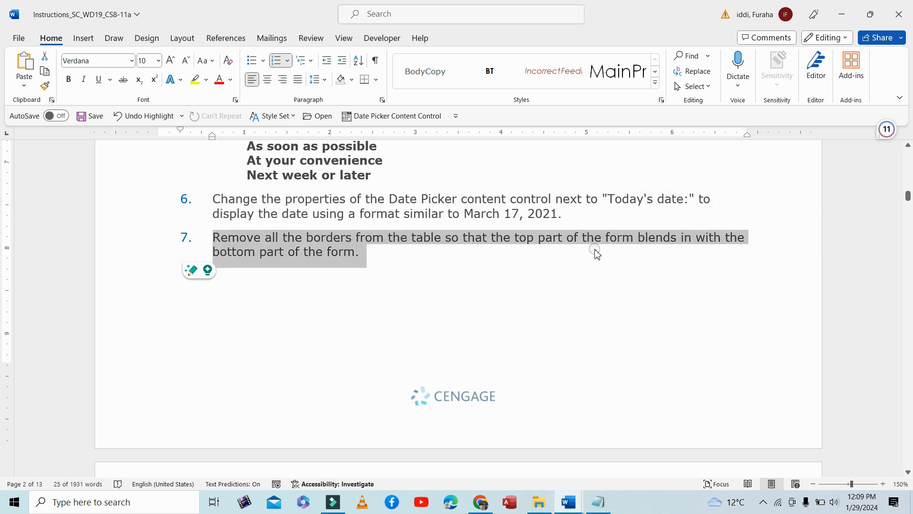
pyautogui.scroll(-6, 456, 338)
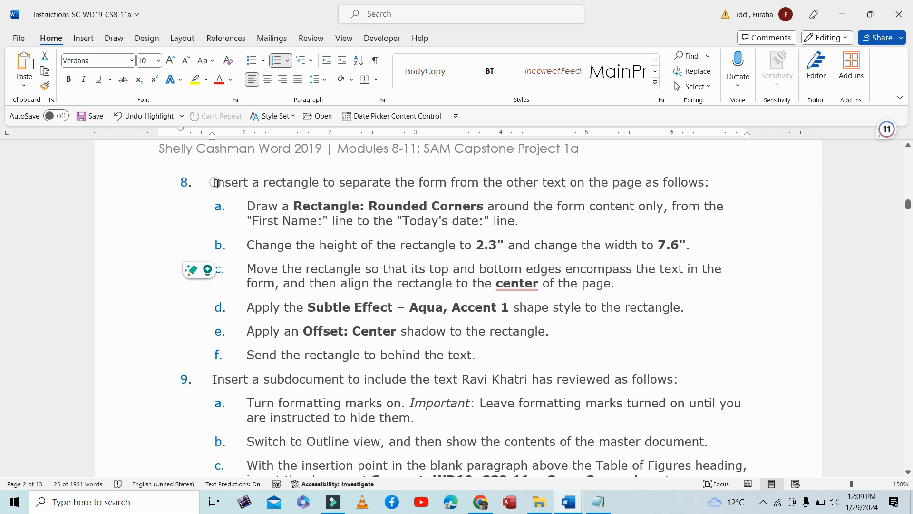
pyautogui.moveTo(214, 182); pyautogui.dragTo(714, 190)
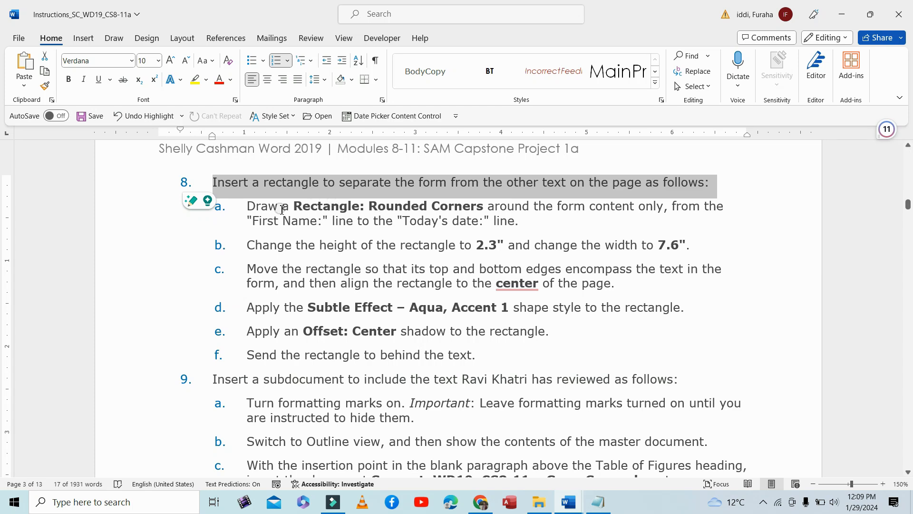
pyautogui.moveTo(248, 207)
pyautogui.mouseDown()
pyautogui.moveTo(397, 221)
pyautogui.moveTo(542, 218)
pyautogui.mouseUp()
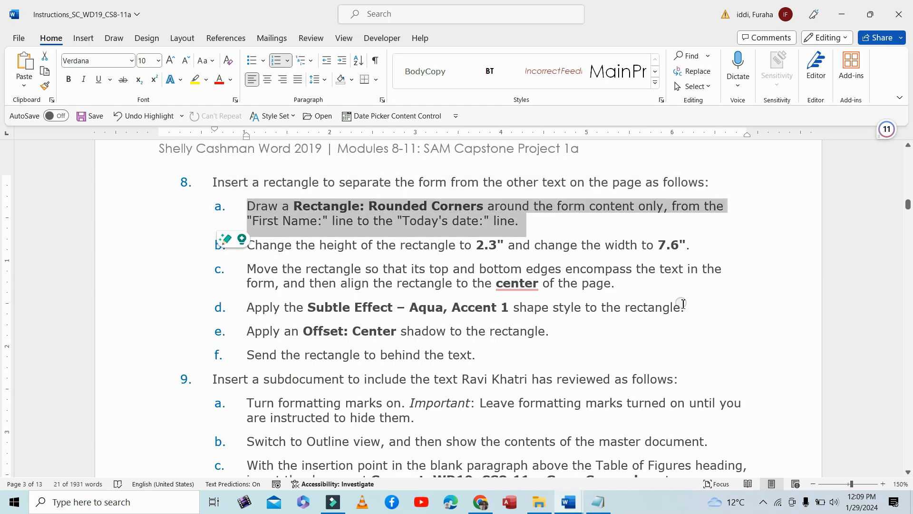
pyautogui.click(697, 314)
pyautogui.moveTo(909, 207); pyautogui.dragTo(910, 232)
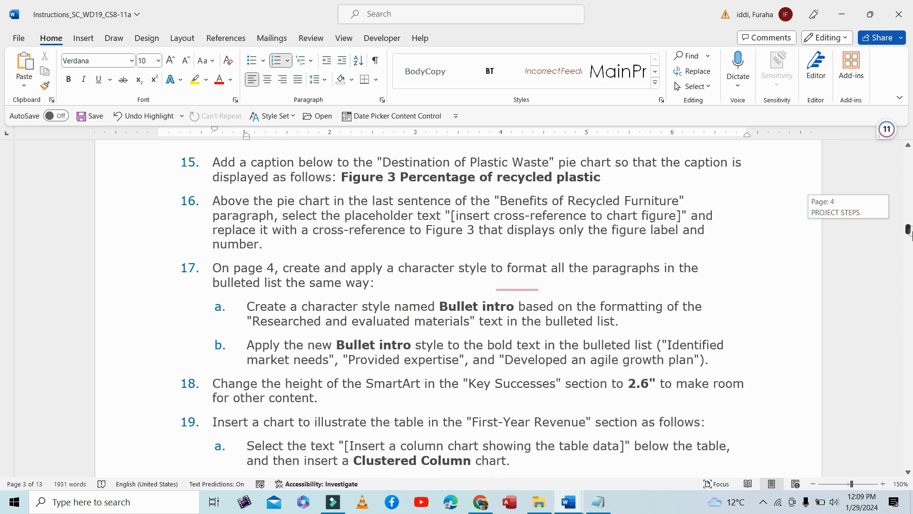
pyautogui.moveTo(910, 233); pyautogui.dragTo(906, 157)
# Switch to MindTap in the browser, check the COMA 103 Final Exam score, and open and close the review of Attempt 1.
pyautogui.click(480, 502)
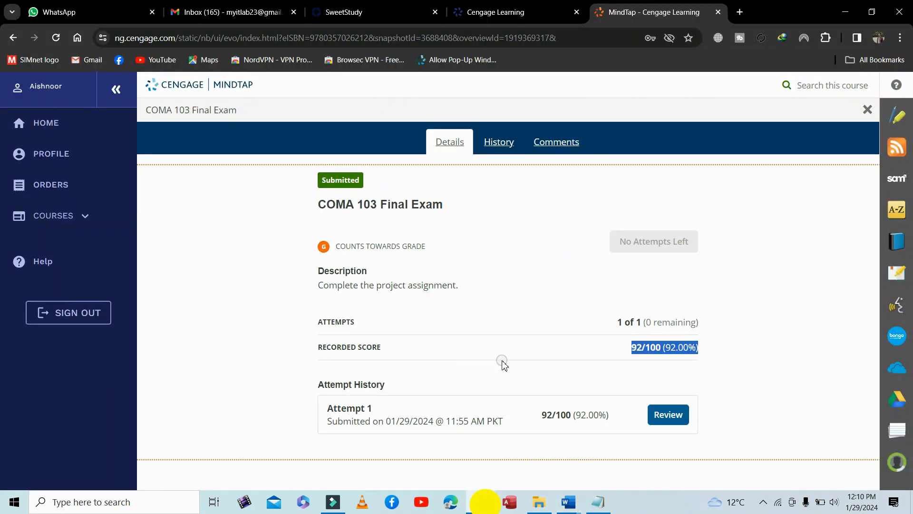
pyautogui.moveTo(540, 417); pyautogui.dragTo(616, 420)
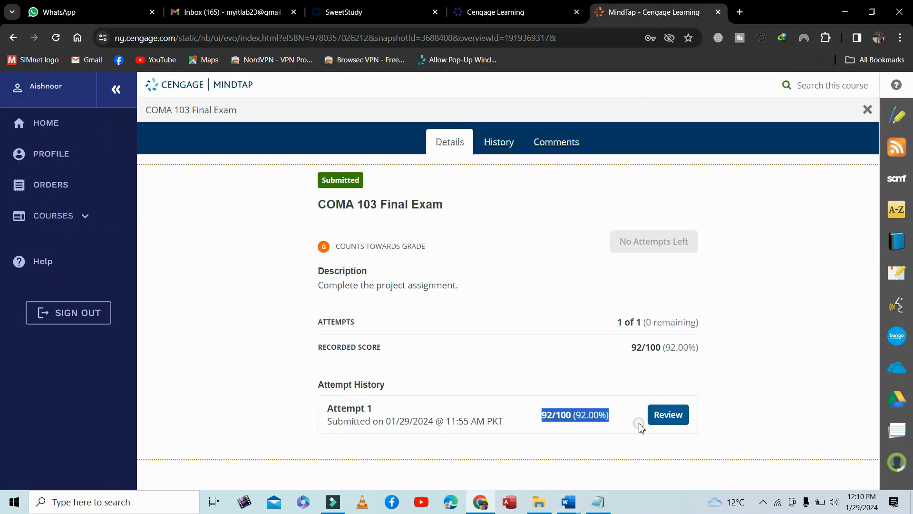
pyautogui.click(663, 420)
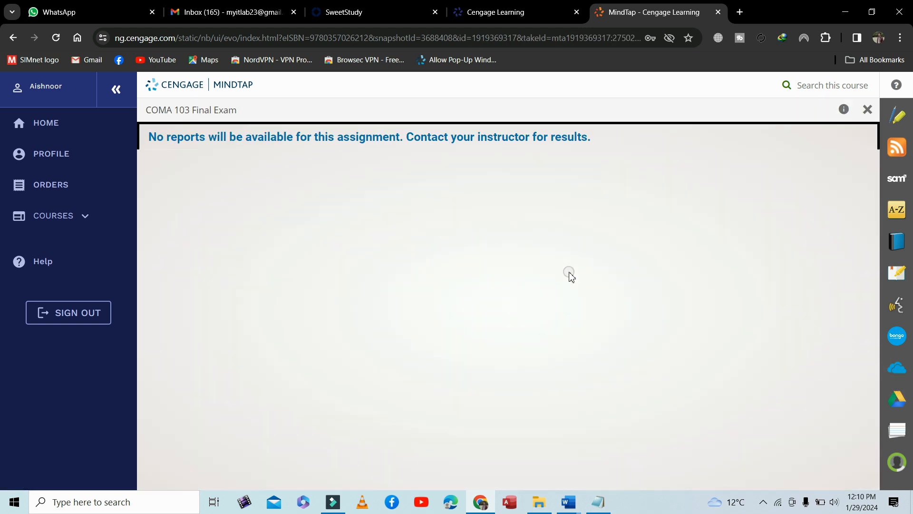
pyautogui.moveTo(153, 133); pyautogui.dragTo(609, 155)
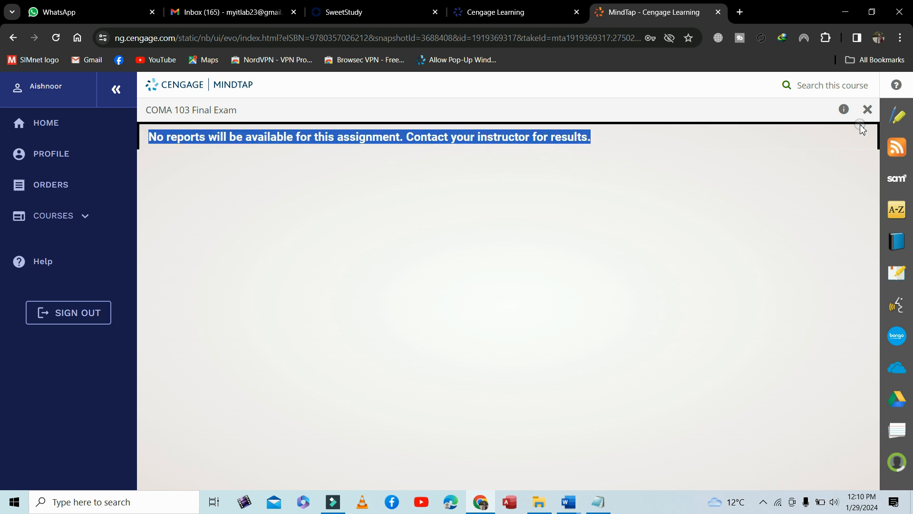
pyautogui.click(867, 108)
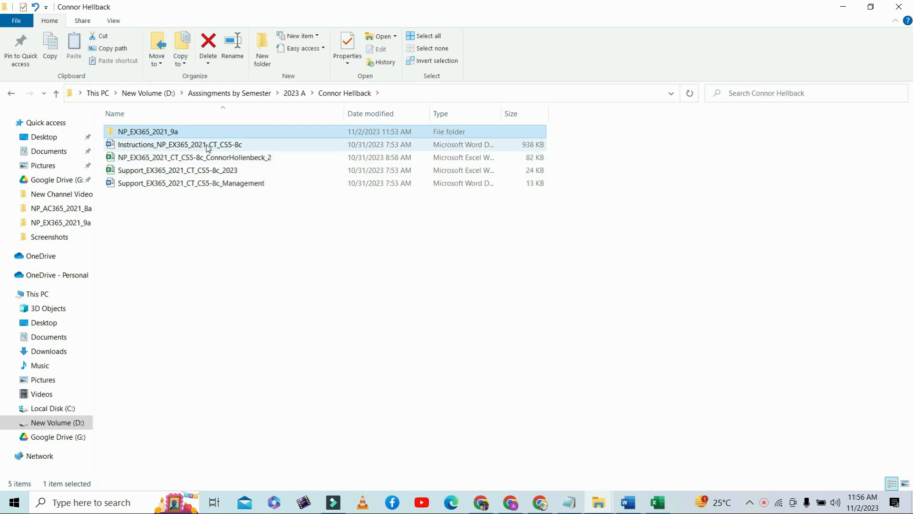
# Open Instructions_NP_EX365_2021_CT_CS5-8c from the assignment folder and read the project title and Getting Started section.
pyautogui.click(211, 145)
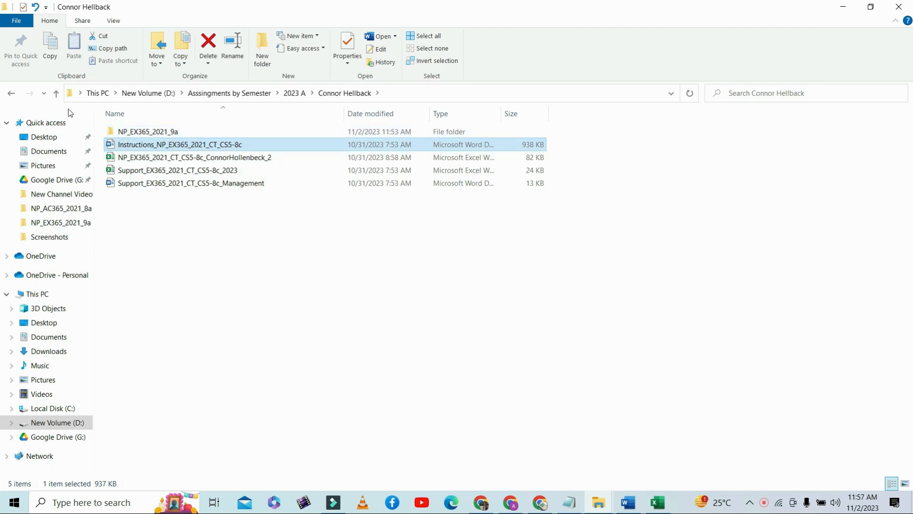
pyautogui.doubleClick(201, 144)
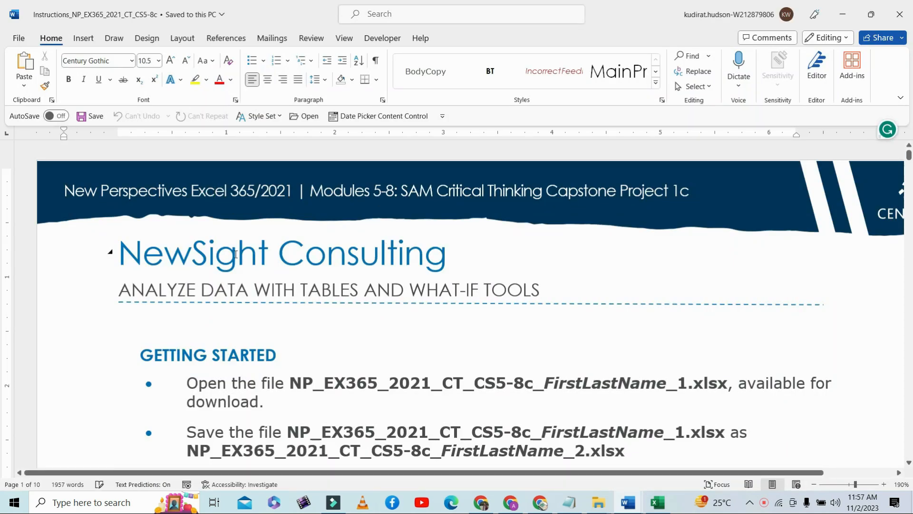
pyautogui.moveTo(124, 255); pyautogui.dragTo(415, 253)
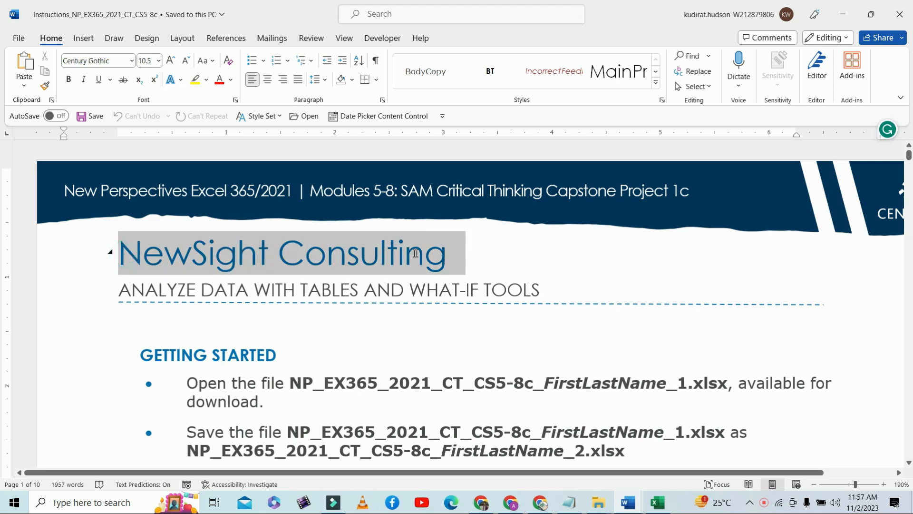
pyautogui.moveTo(471, 258); pyautogui.dragTo(425, 274)
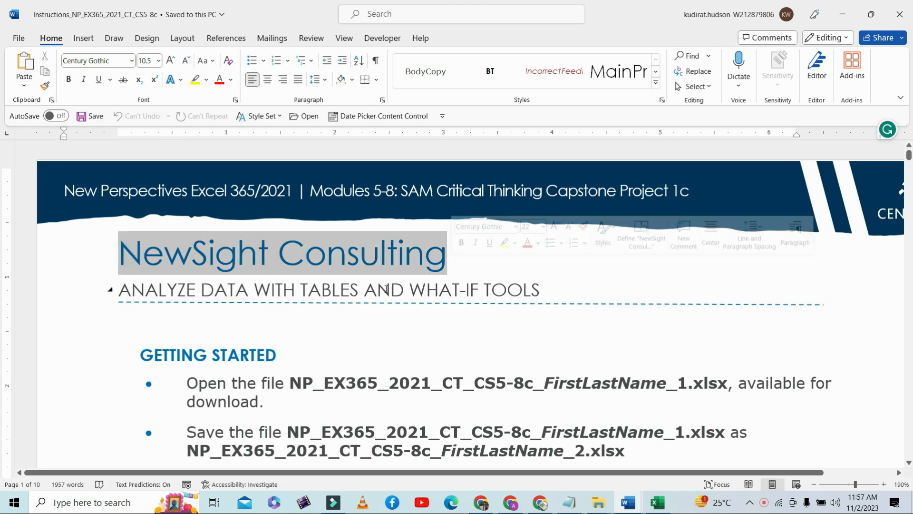
pyautogui.scroll(-2, 350, 291)
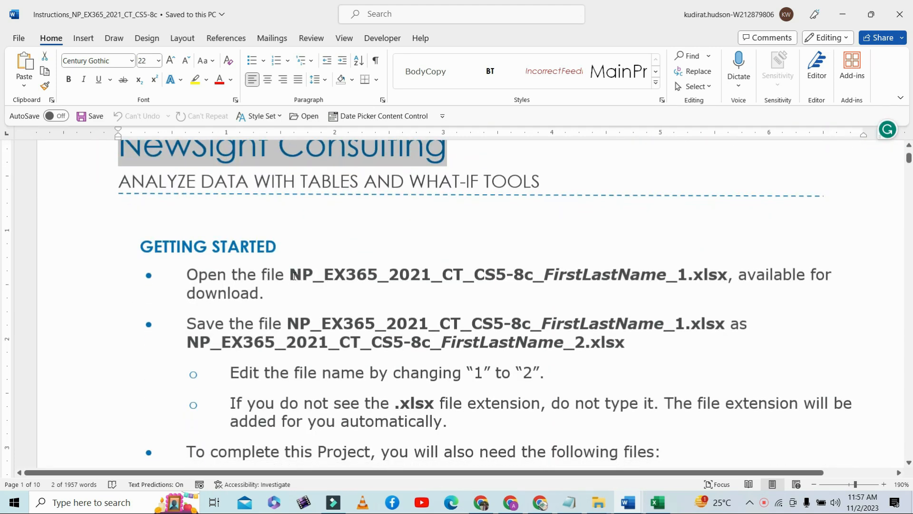
pyautogui.moveTo(295, 276); pyautogui.dragTo(666, 276)
pyautogui.scroll(-1, 521, 314)
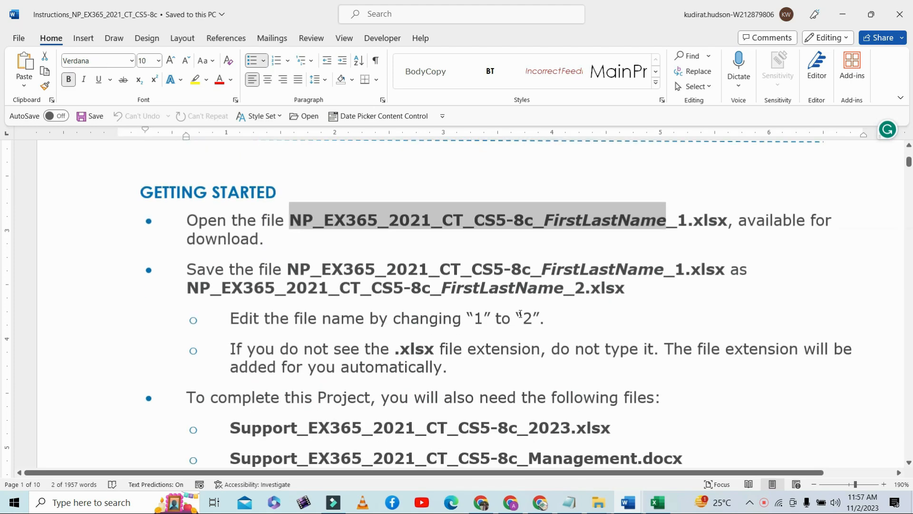
pyautogui.scroll(-4, 521, 314)
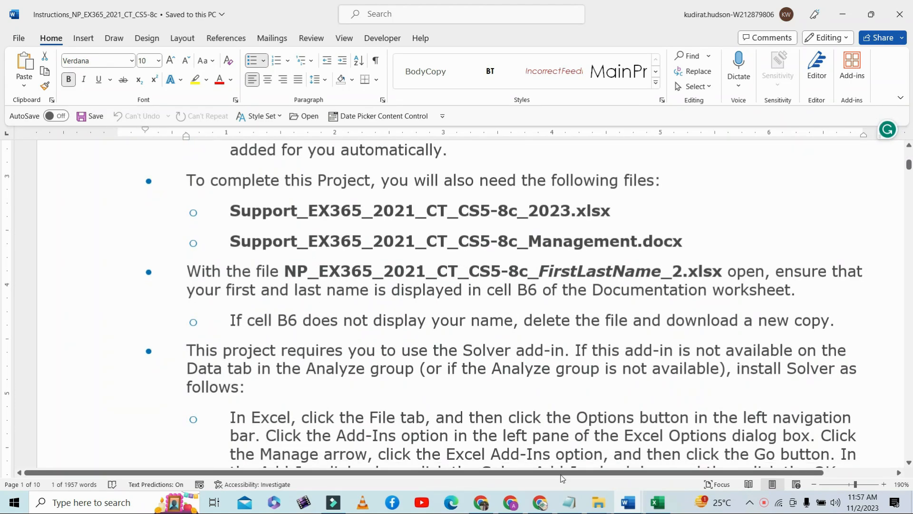
# Open the student's NP_EX365_2021_CT_CS5-8c Excel workbook from the assignment folder and bring it to the front.
pyautogui.click(598, 502)
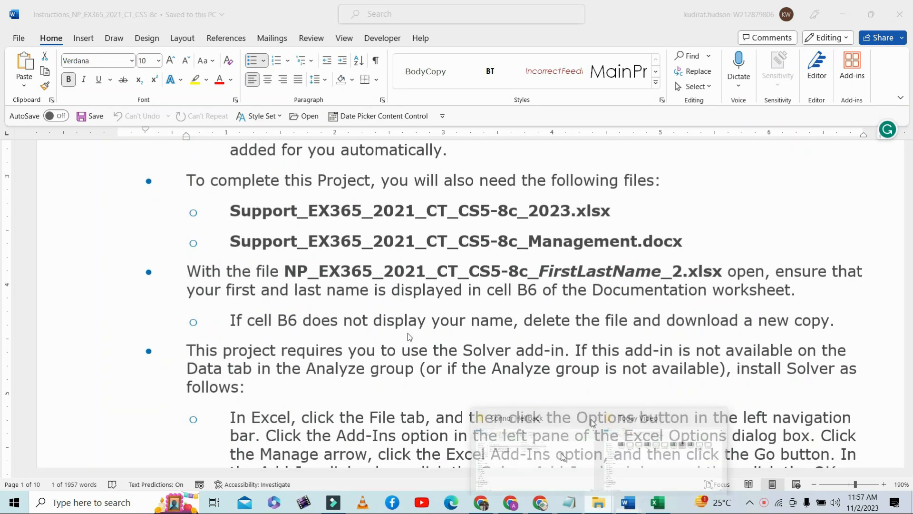
pyautogui.click(533, 452)
pyautogui.click(251, 162)
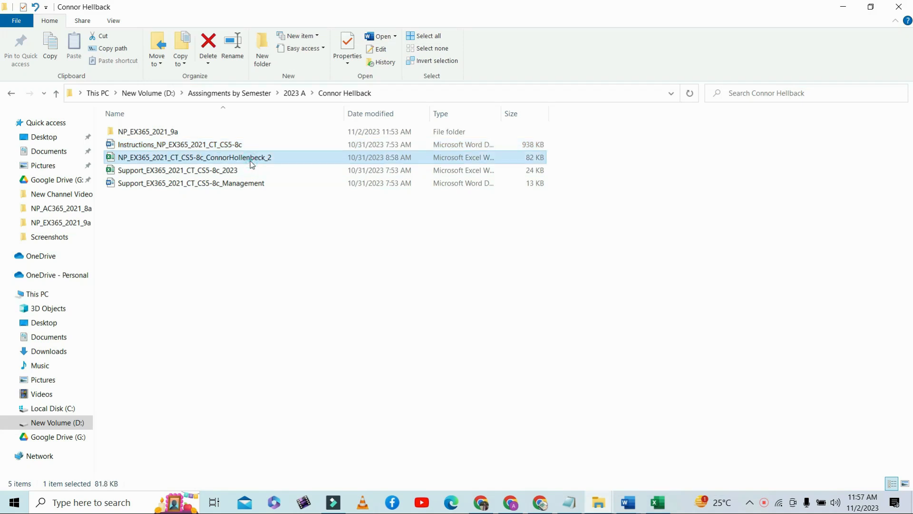
pyautogui.hotkey('alt', 'Tab')
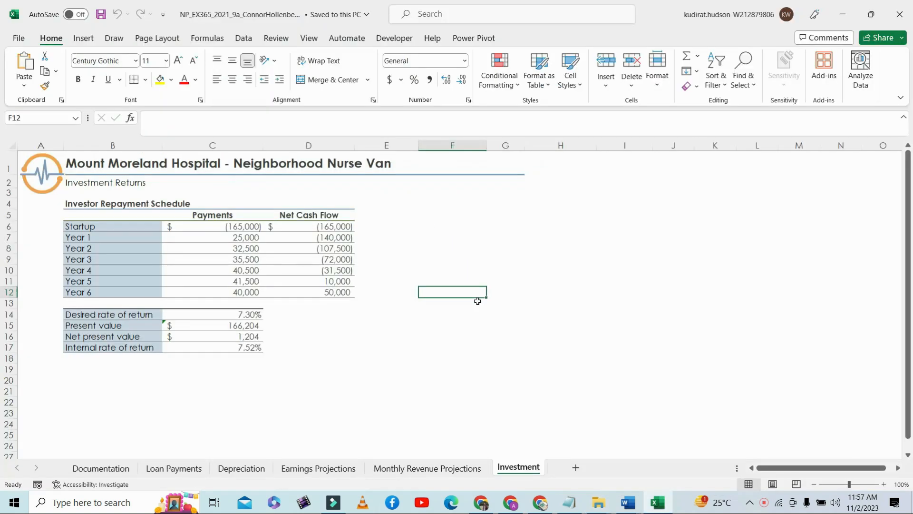
pyautogui.hotkey('alt', 'Tab')
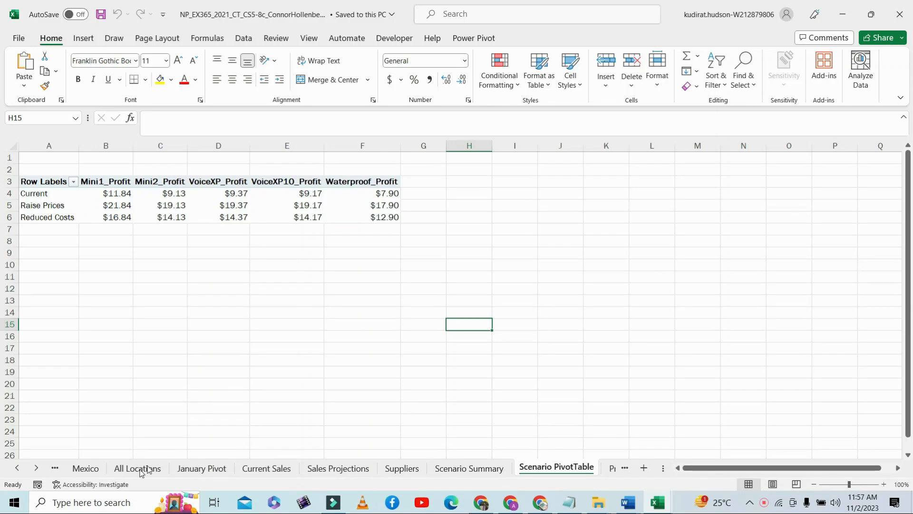
# Review the U.S., Canada, Mexico, All Locations and January Pivot worksheets of the capstone workbook.
pyautogui.click(16, 470)
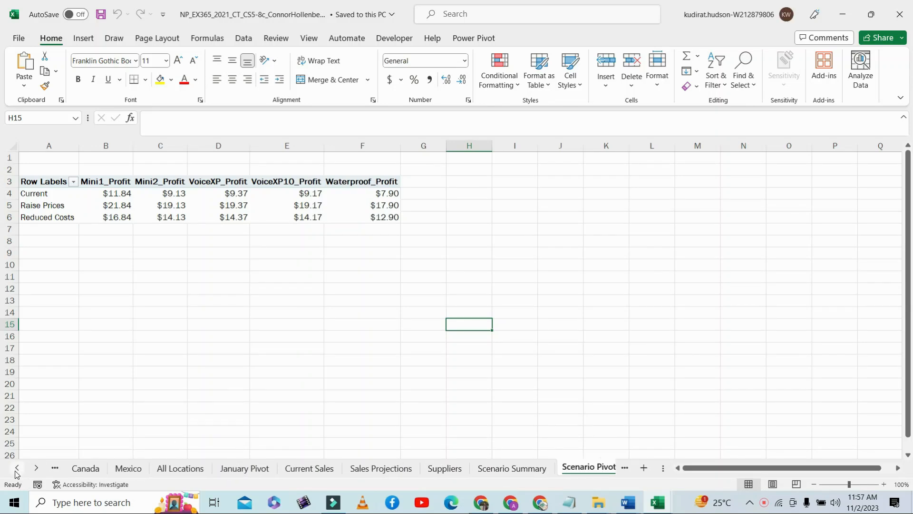
pyautogui.click(17, 470)
pyautogui.click(76, 468)
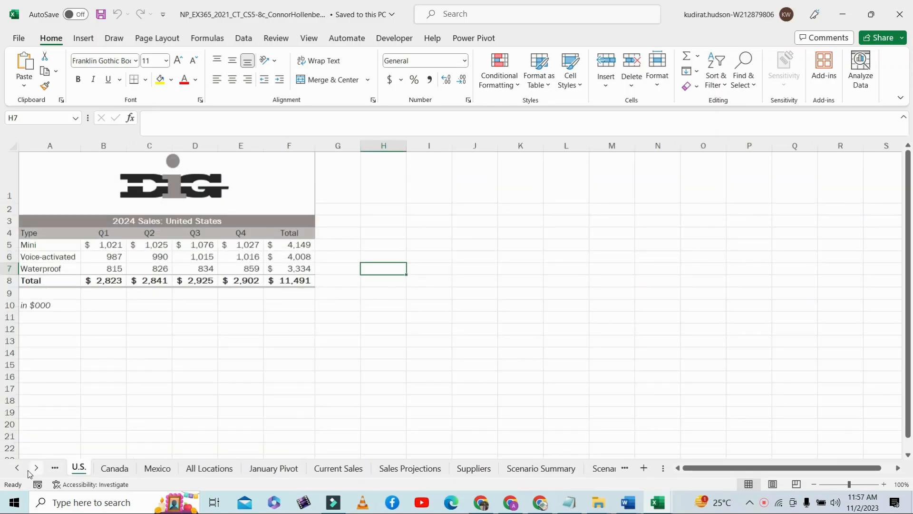
pyautogui.click(17, 468)
pyautogui.click(188, 469)
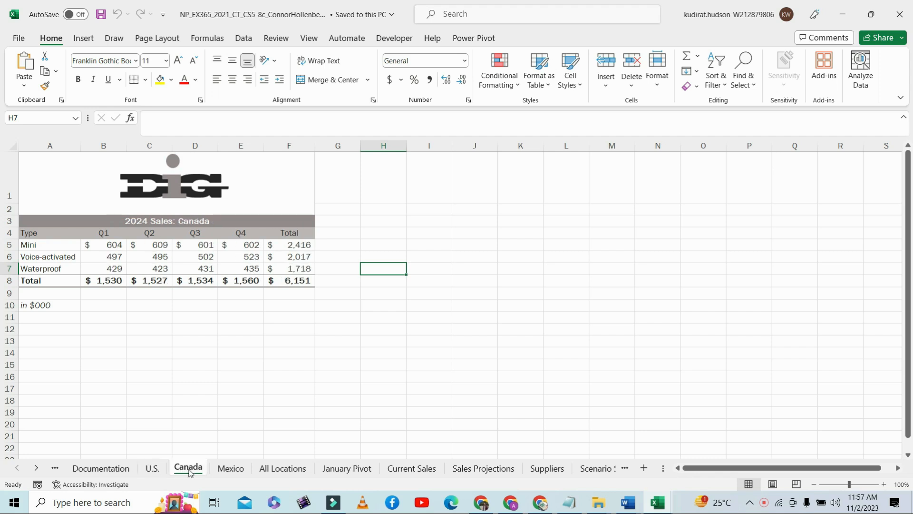
pyautogui.click(227, 470)
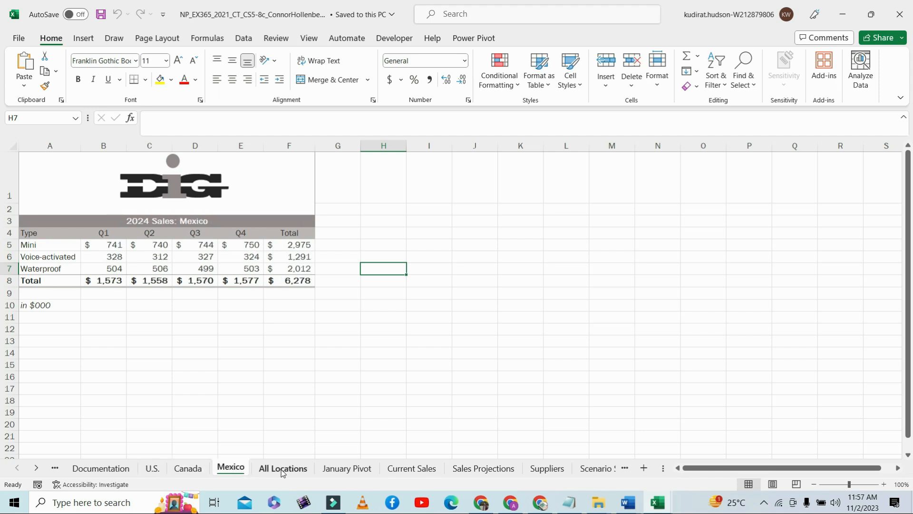
pyautogui.click(282, 469)
pyautogui.click(340, 472)
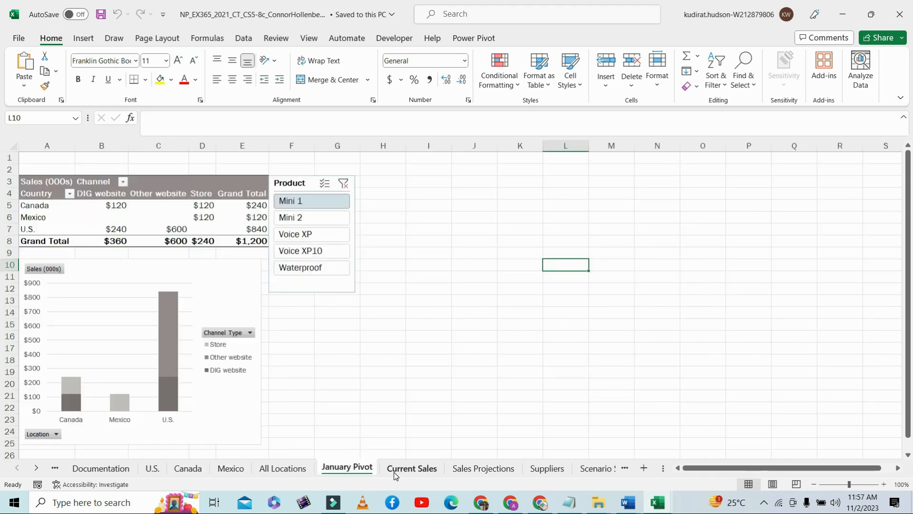
# Review the Current Sales, Sales Projections, Suppliers, Scenario Summary, Scenario PivotTable and Product Mix worksheets.
pyautogui.click(394, 472)
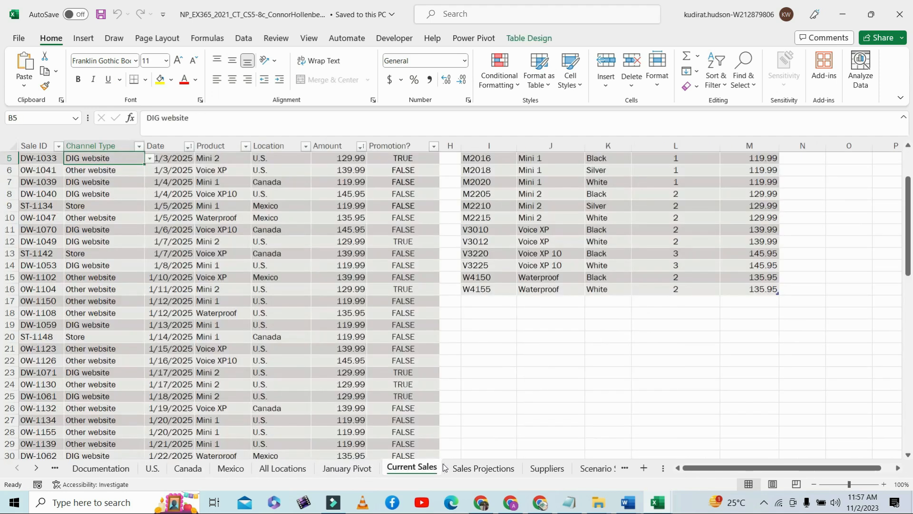
pyautogui.click(501, 468)
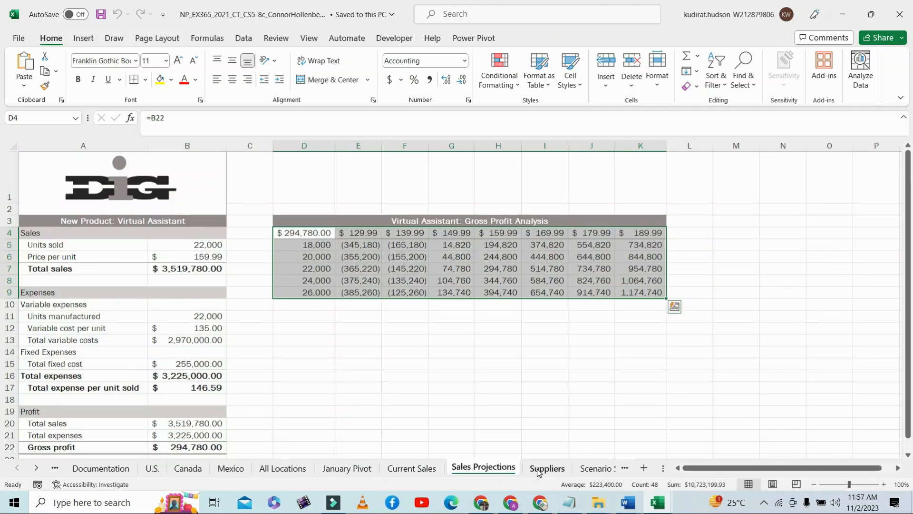
pyautogui.click(539, 472)
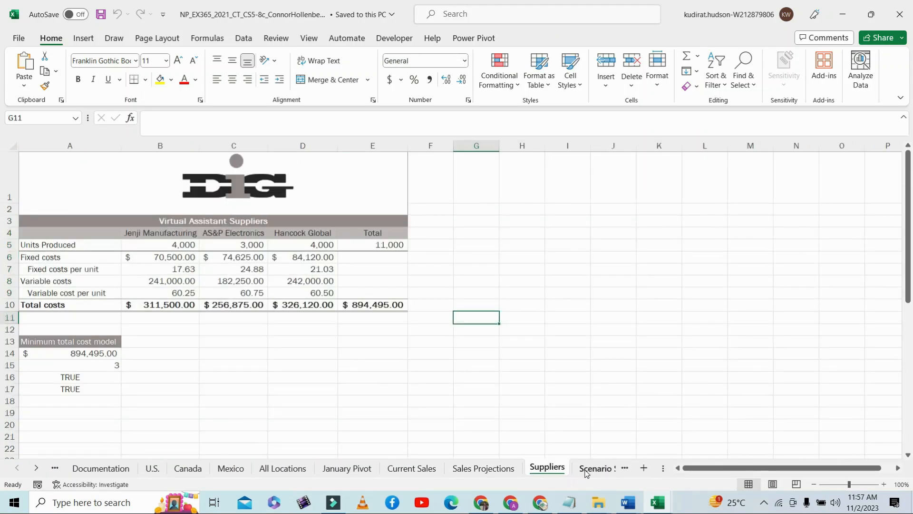
pyautogui.click(587, 471)
pyautogui.click(598, 469)
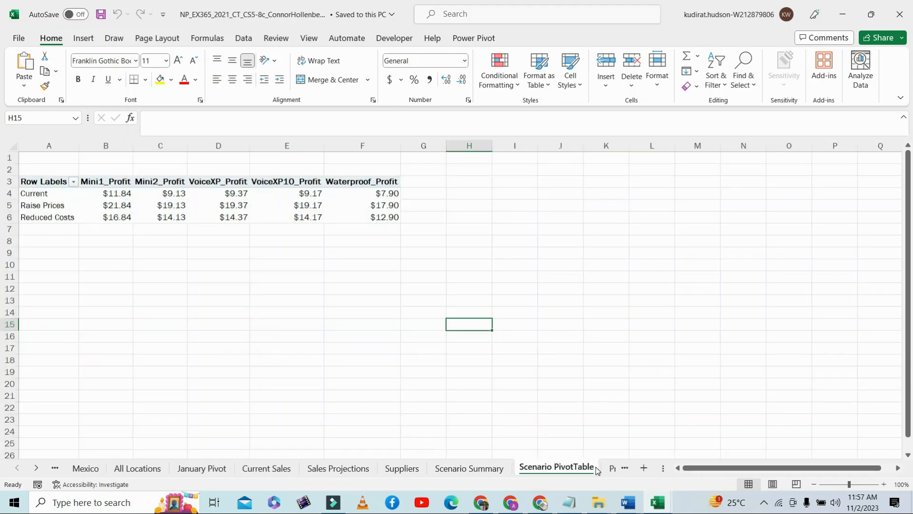
pyautogui.click(376, 298)
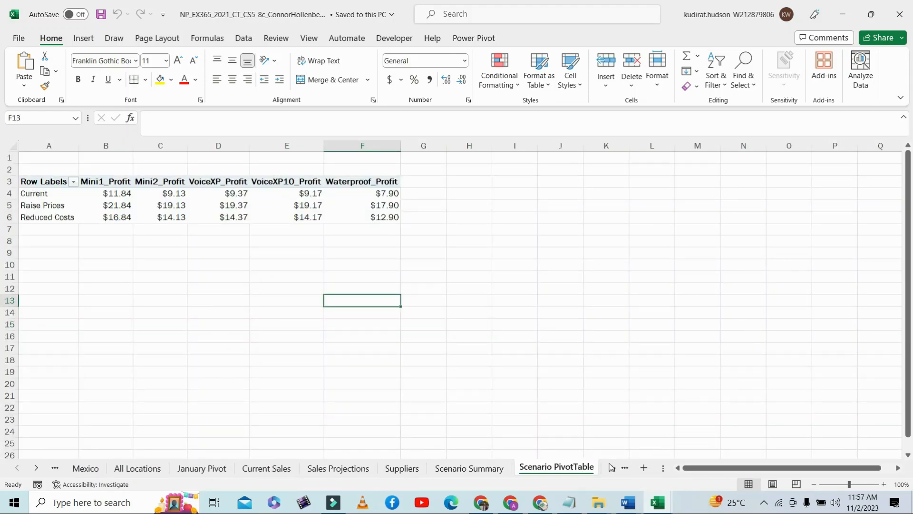
pyautogui.click(612, 467)
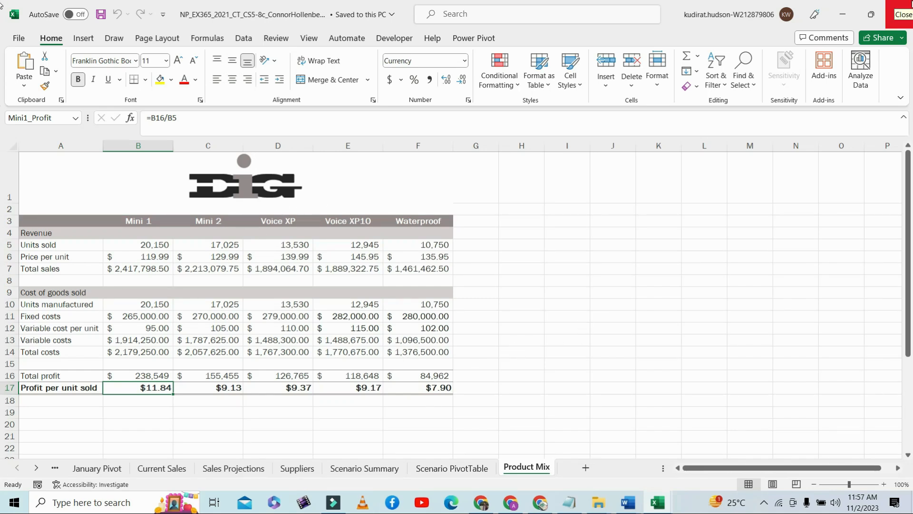
# Close the CT_CS5-8c capstone workbook and close the NP_EX365_2021_9a workbook without saving its changes.
pyautogui.click(903, 8)
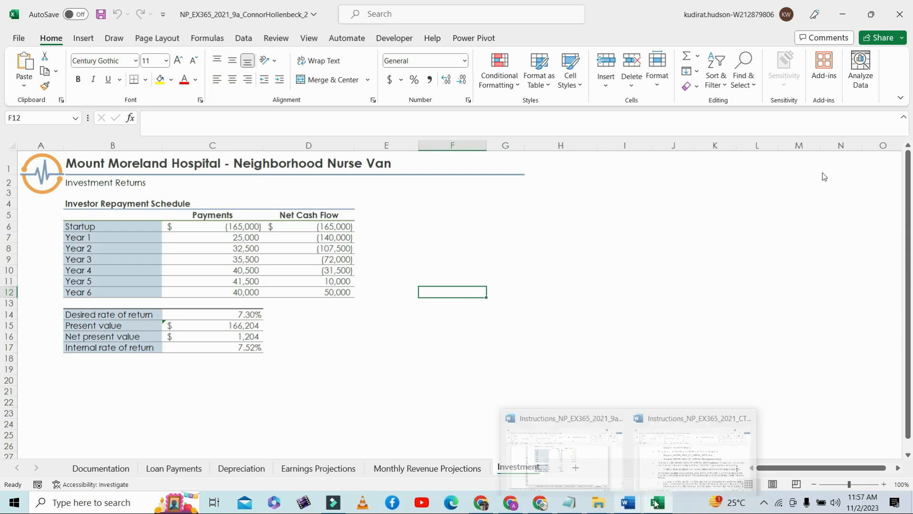
pyautogui.click(656, 504)
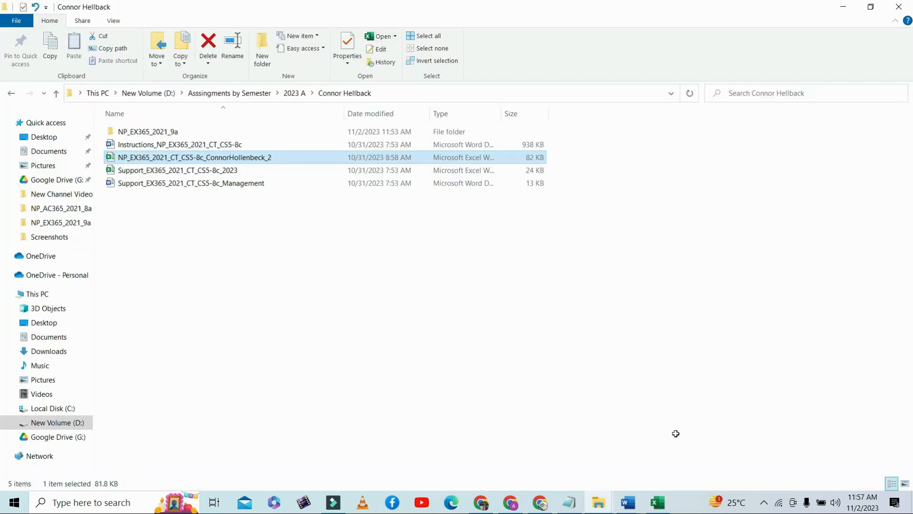
pyautogui.click(900, 14)
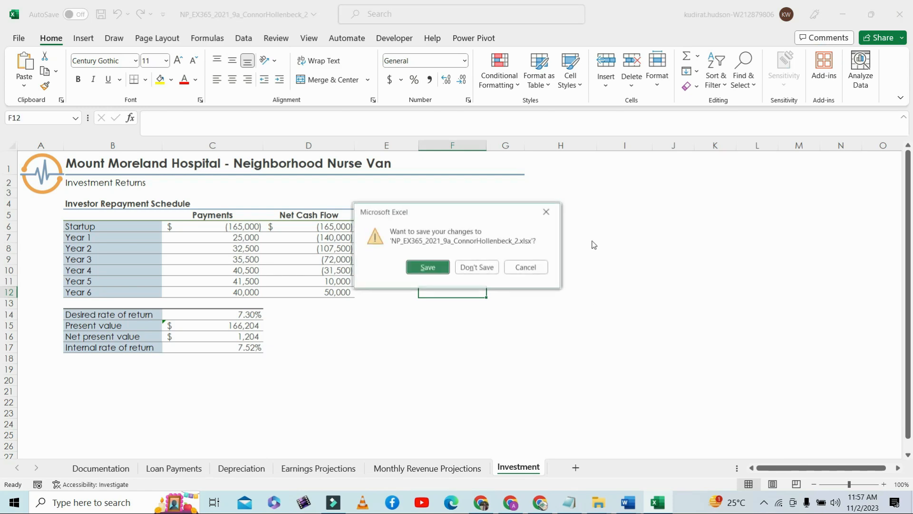
pyautogui.click(477, 267)
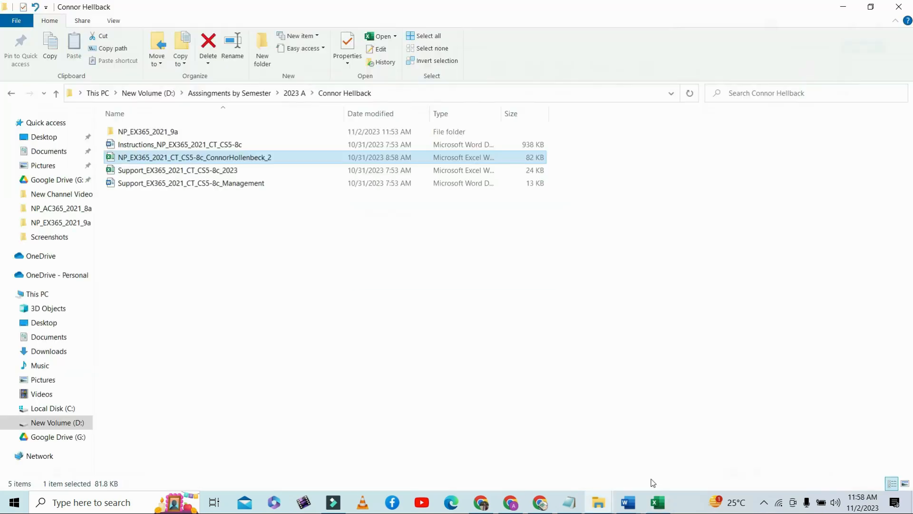
# Close both open Word instructions documents, Instructions_NP_EX365_2021_CT_CS5-8c and Instructions_NP_EX365_2021_9a.
pyautogui.click(629, 503)
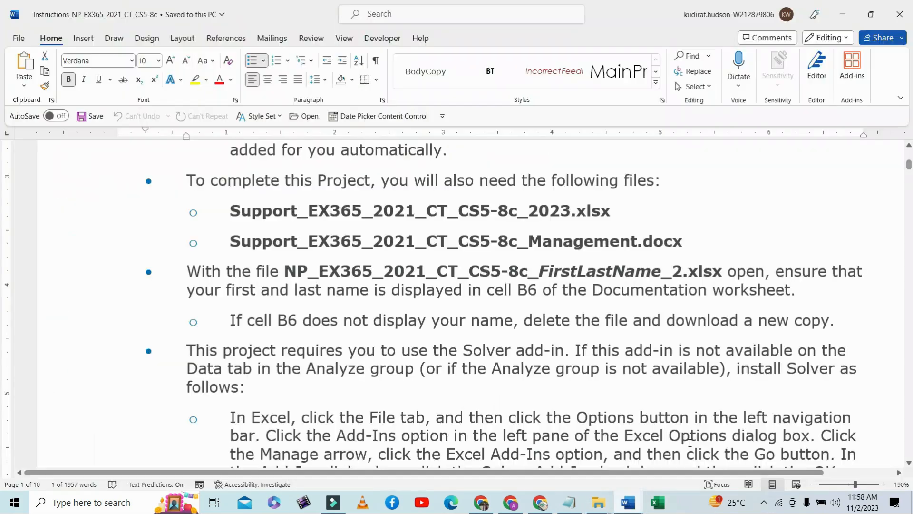
pyautogui.click(894, 17)
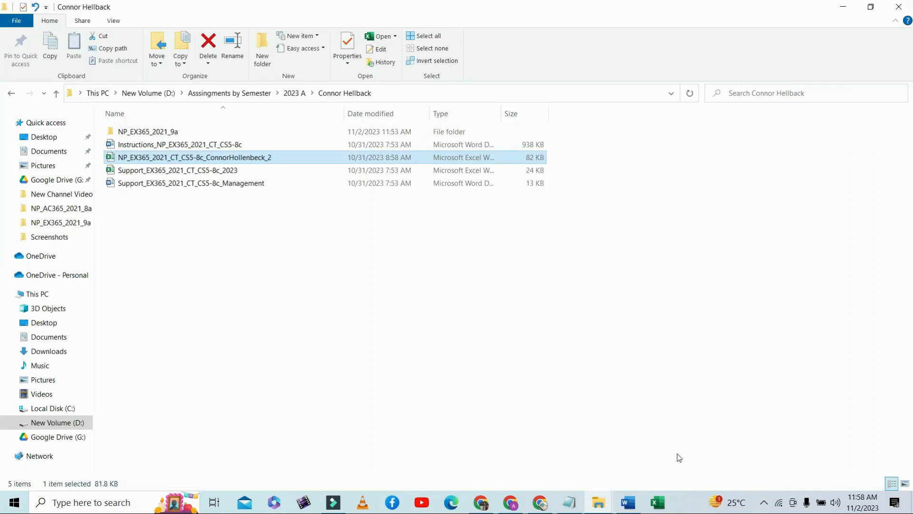
pyautogui.click(635, 498)
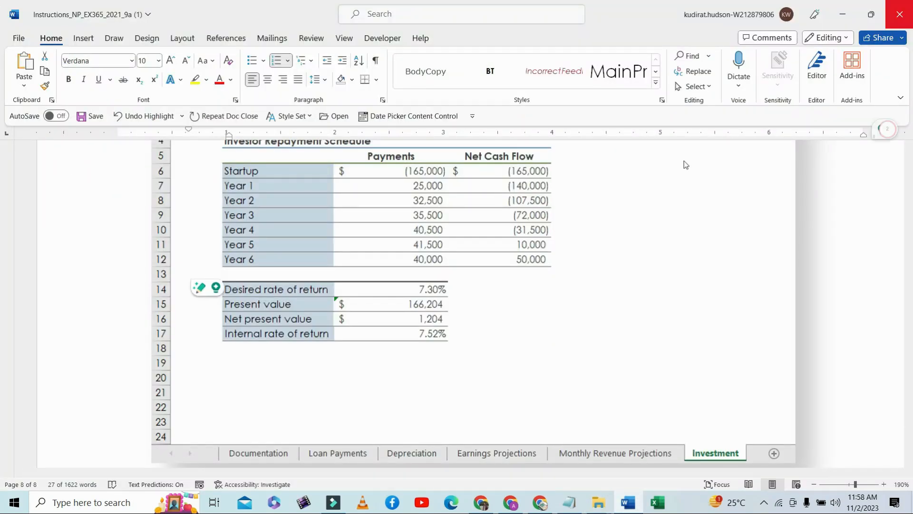
pyautogui.click(524, 271)
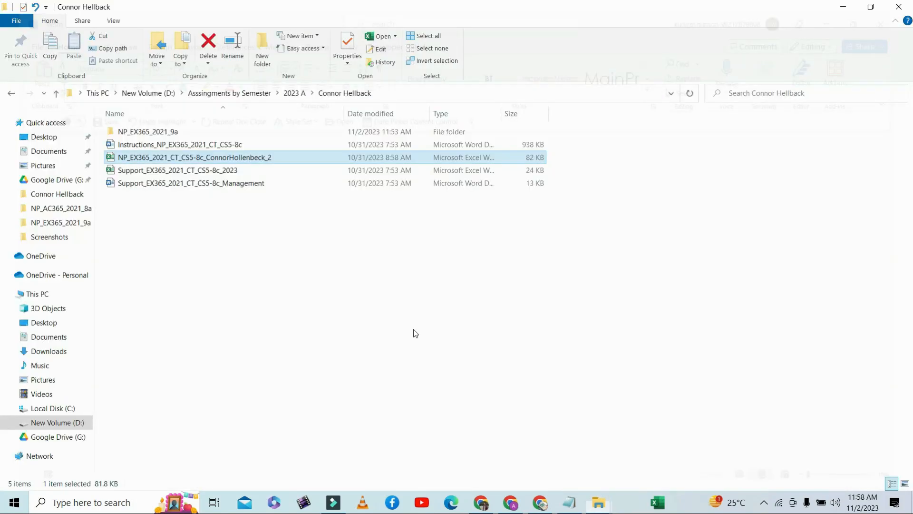
# Go up to the 2023 A folder, open SC_EX365_2021_CT7c in the second student folder and widen its Name column.
pyautogui.click(56, 97)
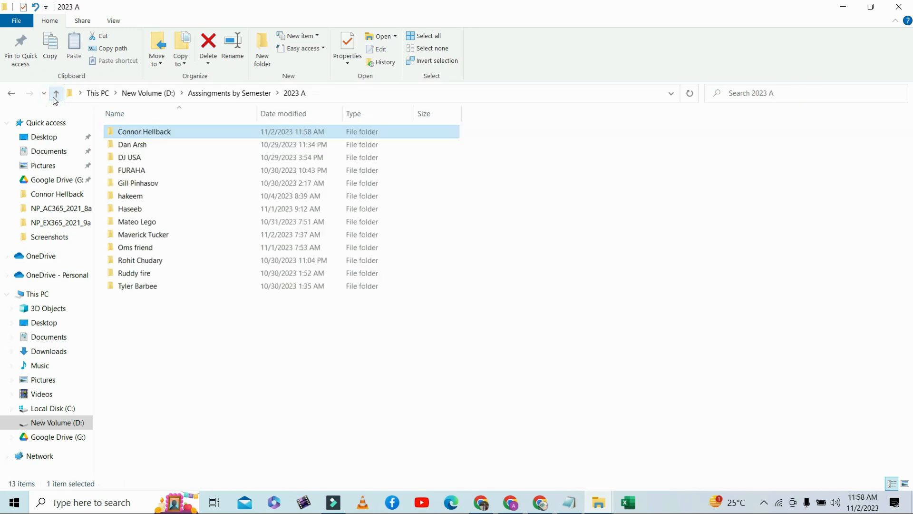
pyautogui.doubleClick(157, 146)
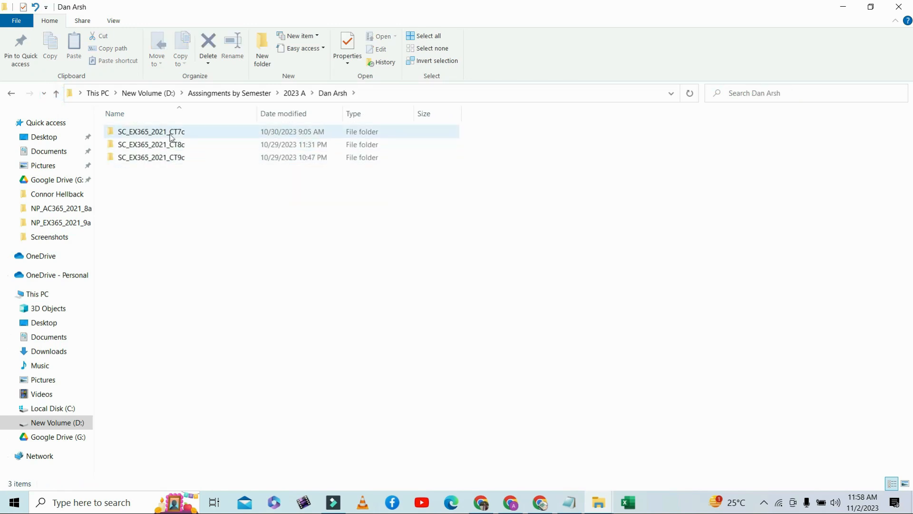
pyautogui.doubleClick(172, 135)
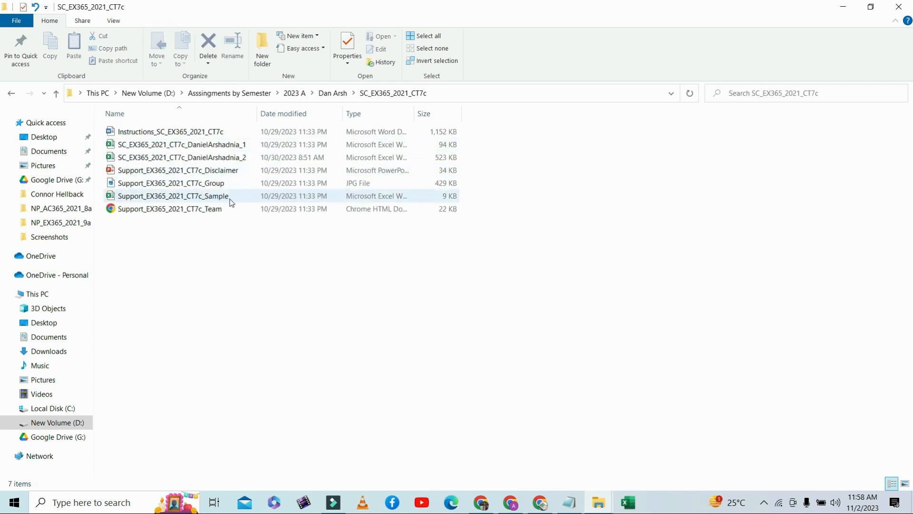
pyautogui.moveTo(257, 113); pyautogui.dragTo(431, 113)
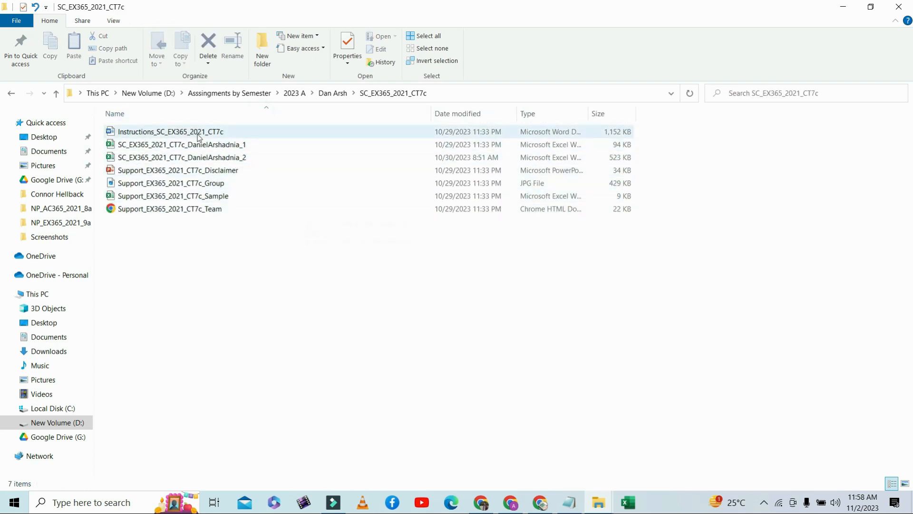
# Check the files in the SC_EX365_2021_CT8c and SC_EX365_2021_CT9c project folders.
pyautogui.click(57, 94)
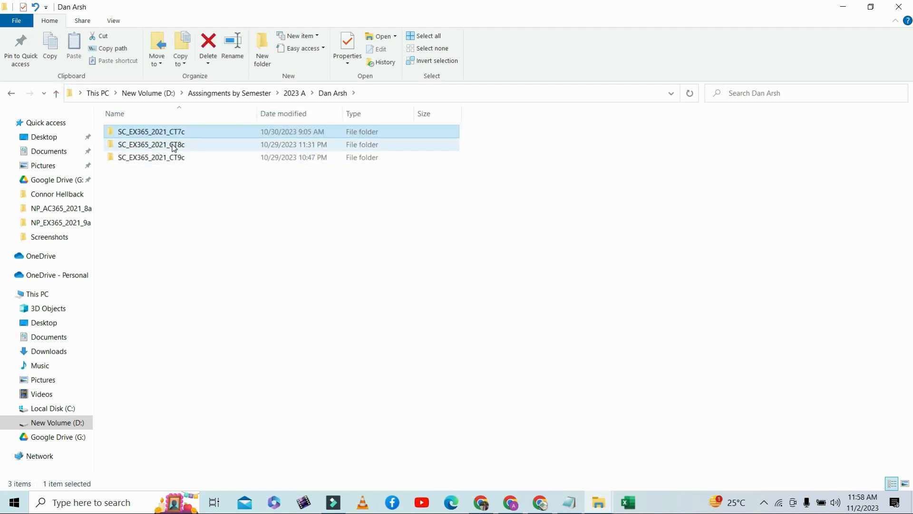
pyautogui.doubleClick(173, 147)
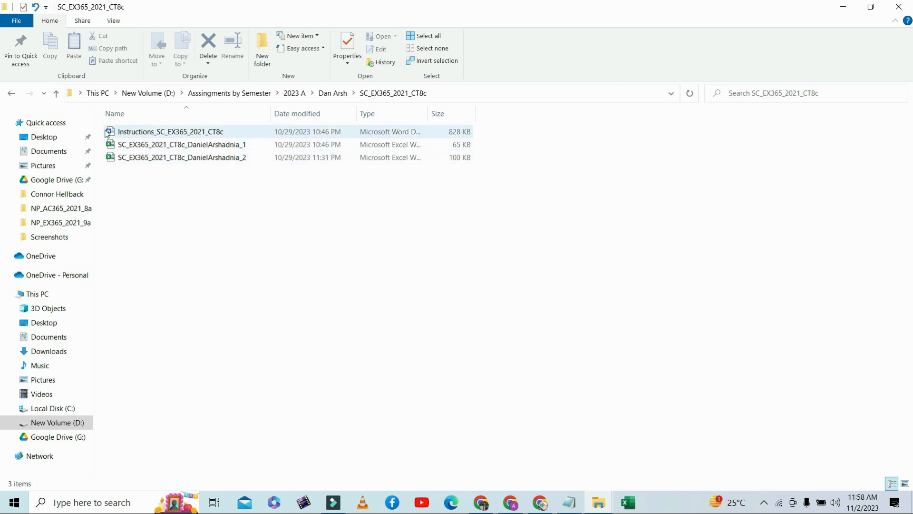
pyautogui.click(57, 93)
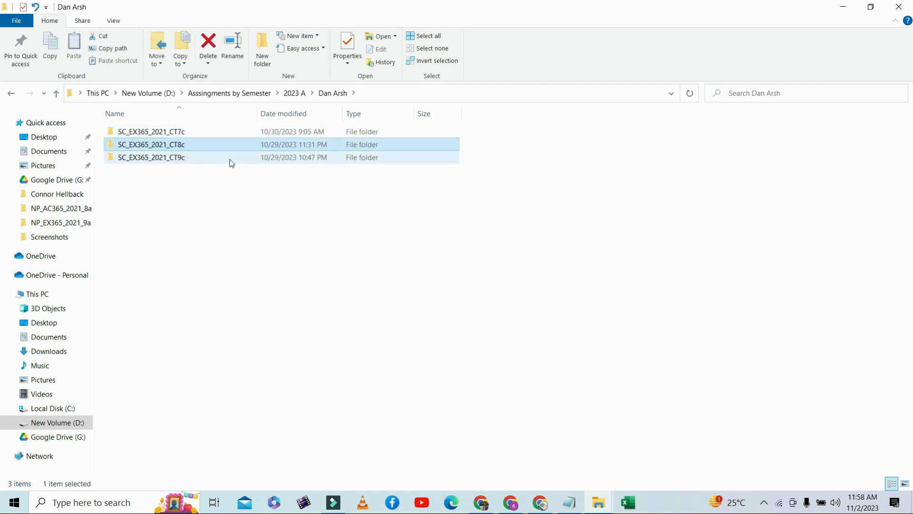
pyautogui.doubleClick(184, 157)
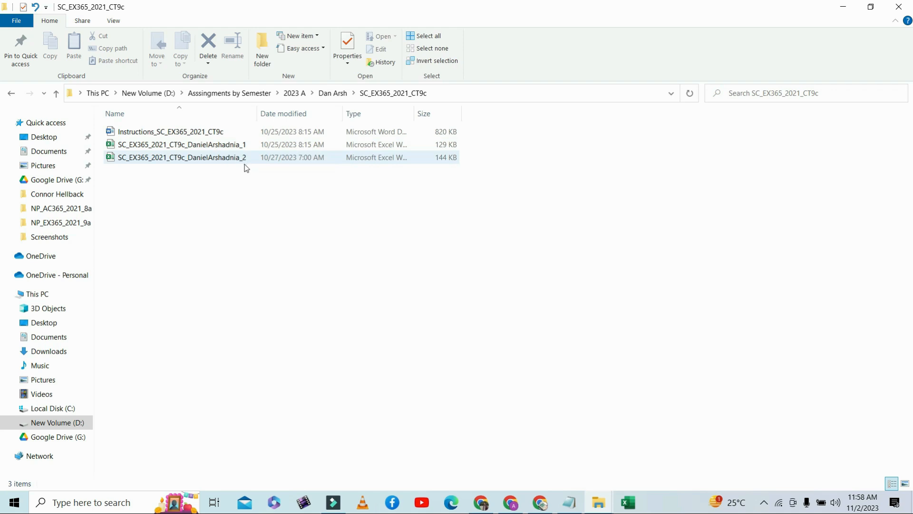
pyautogui.click(56, 94)
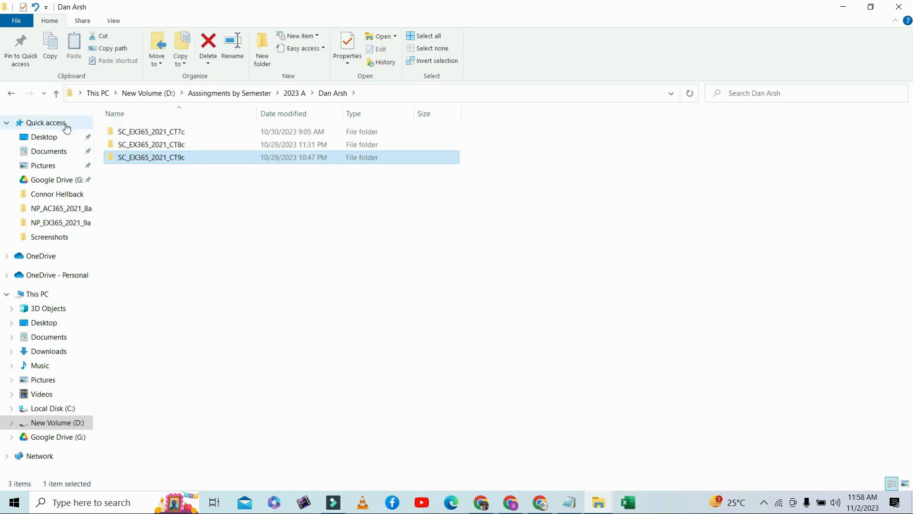
# Check the PowerPoint 1E Juneau project files in the third student folder and return to the 2023 A folder.
pyautogui.click(56, 93)
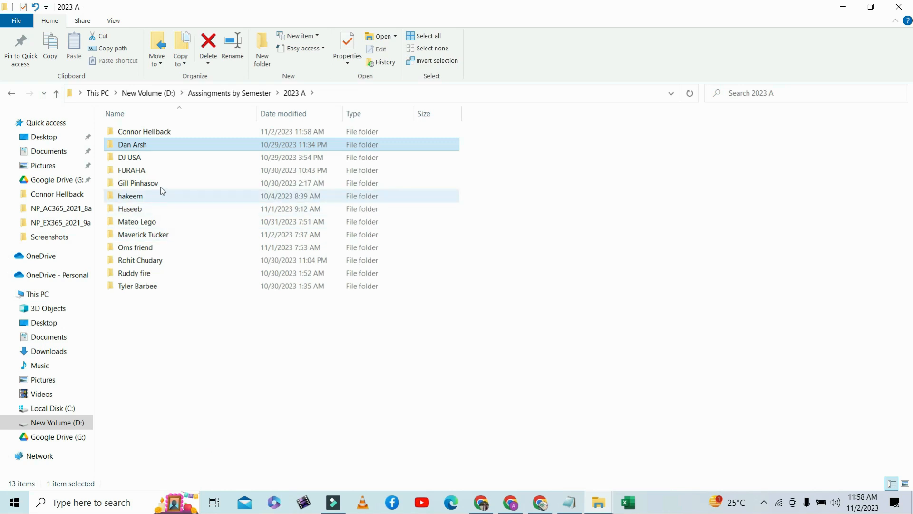
pyautogui.doubleClick(145, 158)
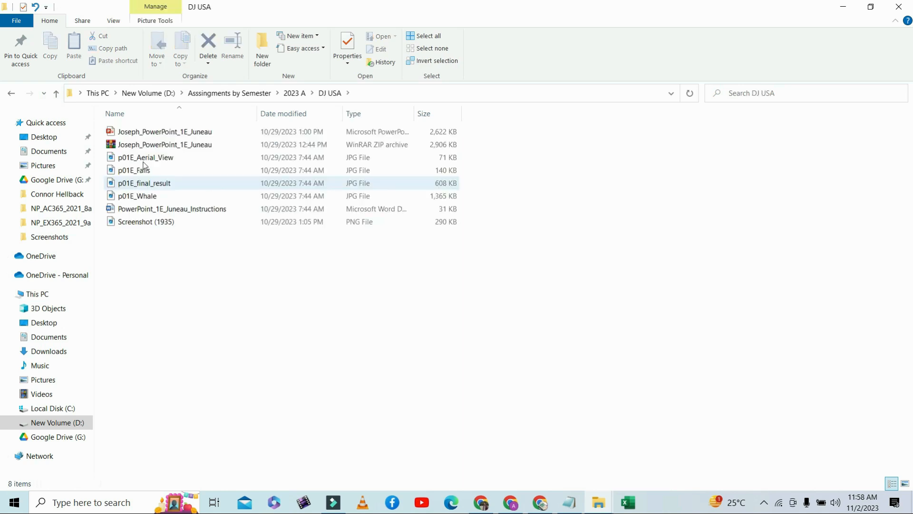
pyautogui.click(58, 95)
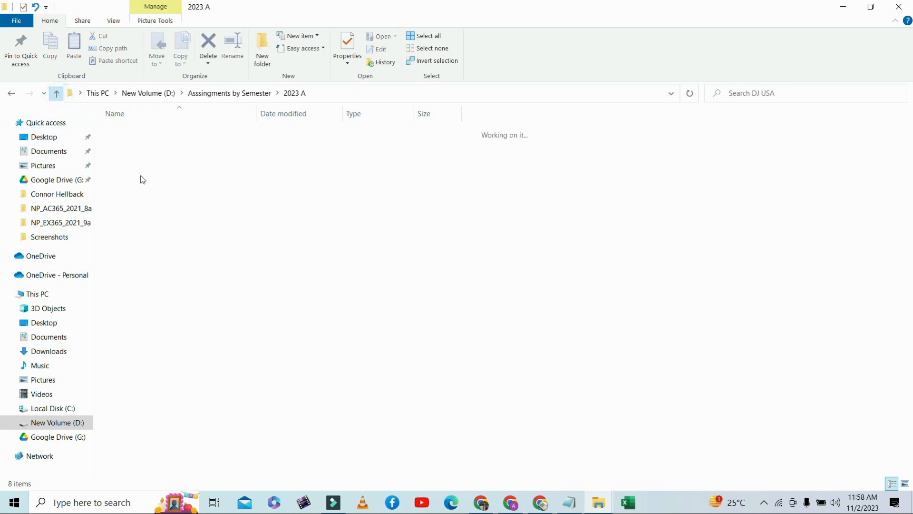
# Check the Module 5 SC_EX19_5a project files in the fourth student folder and return to that student's folder.
pyautogui.click(142, 172)
pyautogui.doubleClick(141, 172)
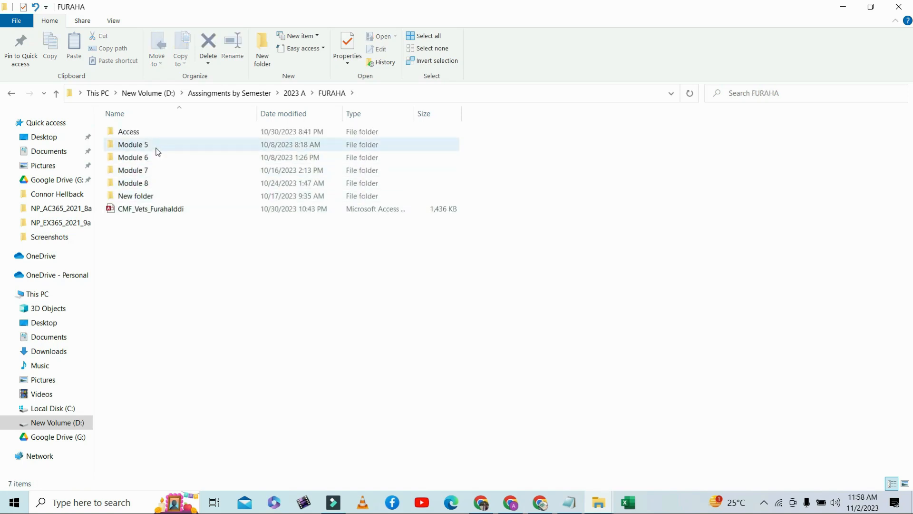
pyautogui.doubleClick(156, 147)
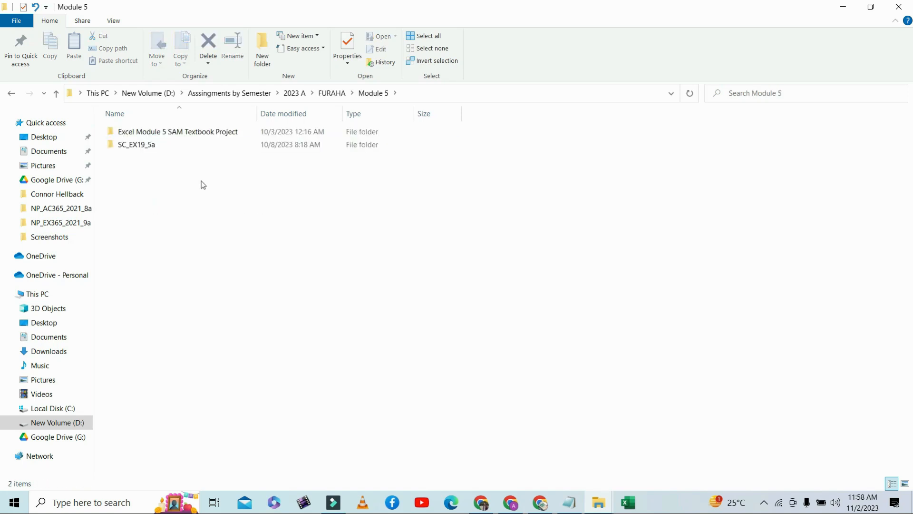
pyautogui.doubleClick(177, 148)
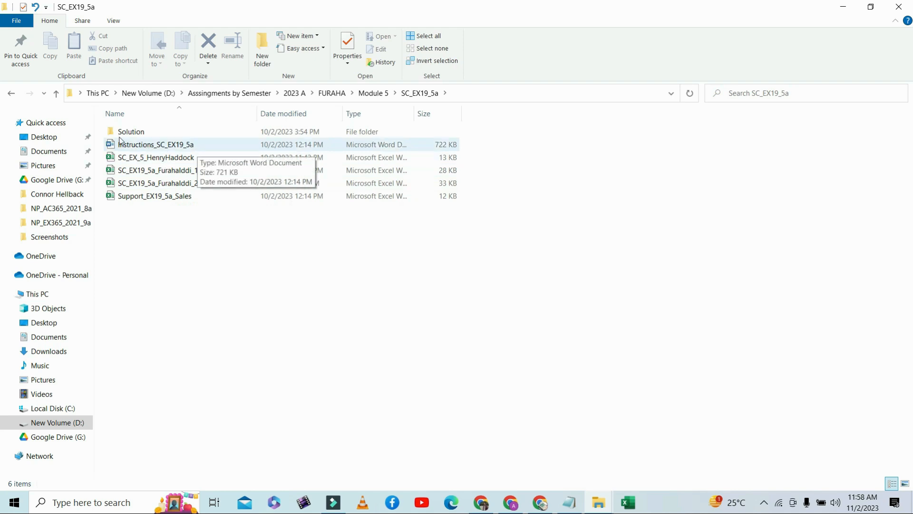
pyautogui.click(56, 94)
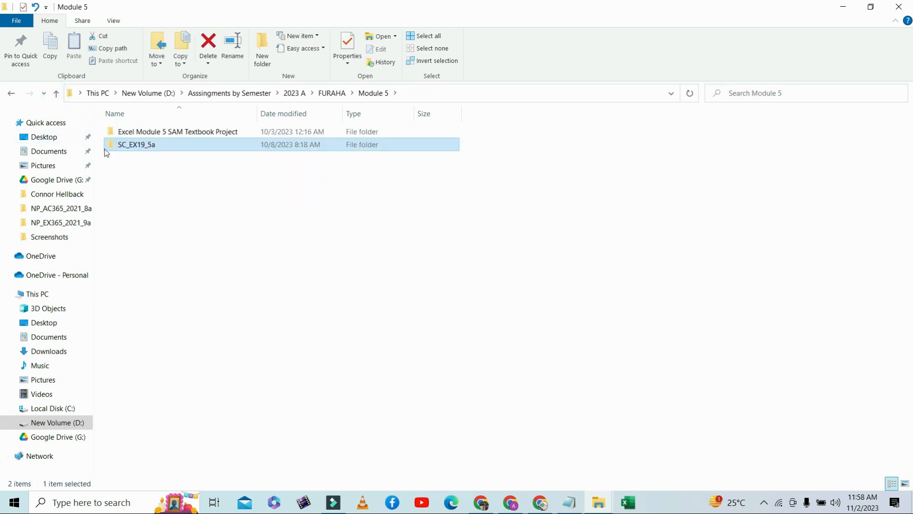
pyautogui.click(56, 94)
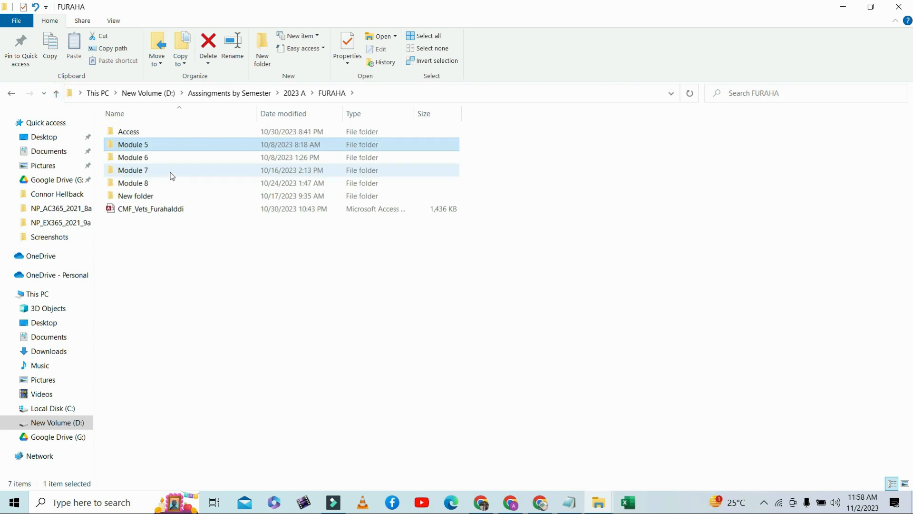
# Go to the SC_EX19_6a folder in Module 6 and open its graded Report_1 workbook.
pyautogui.doubleClick(146, 156)
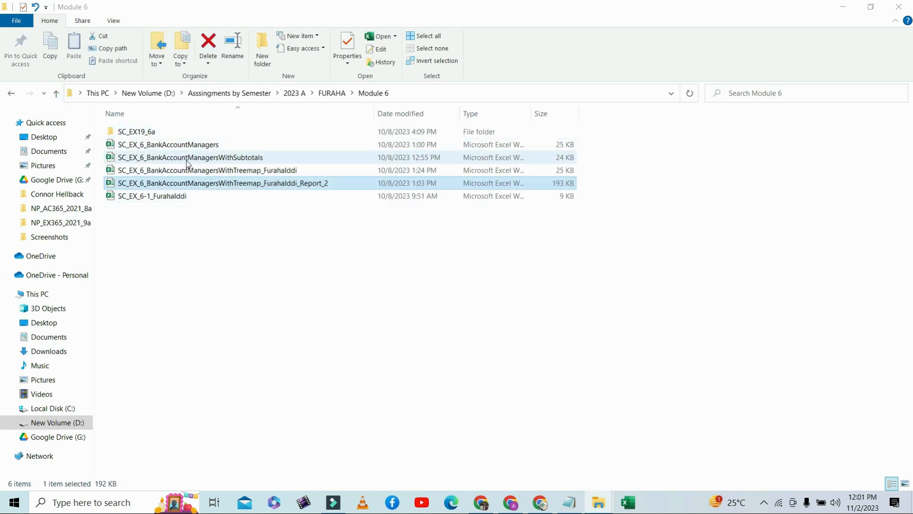
pyautogui.click(186, 159)
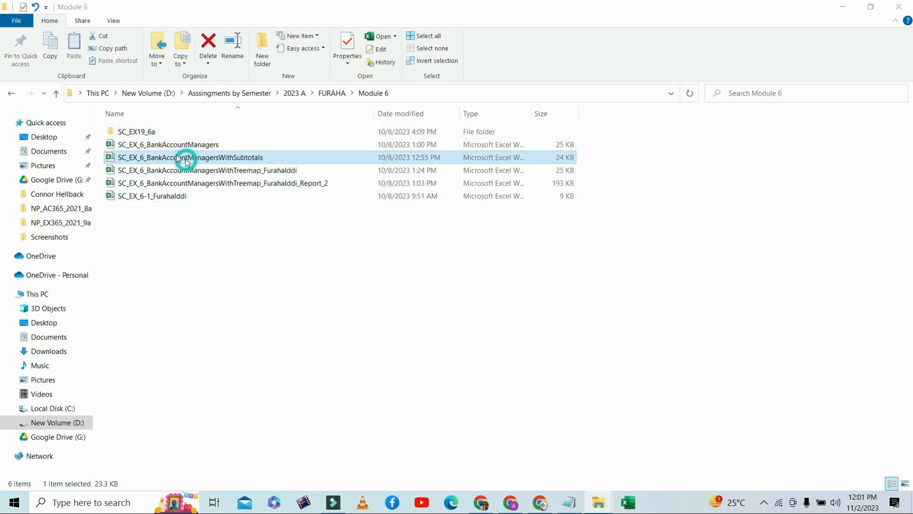
pyautogui.doubleClick(172, 132)
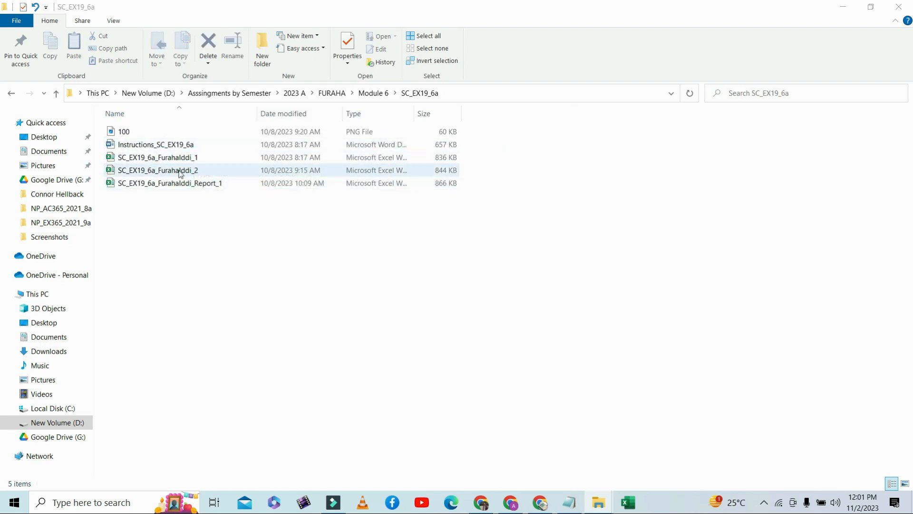
pyautogui.click(195, 171)
pyautogui.click(166, 186)
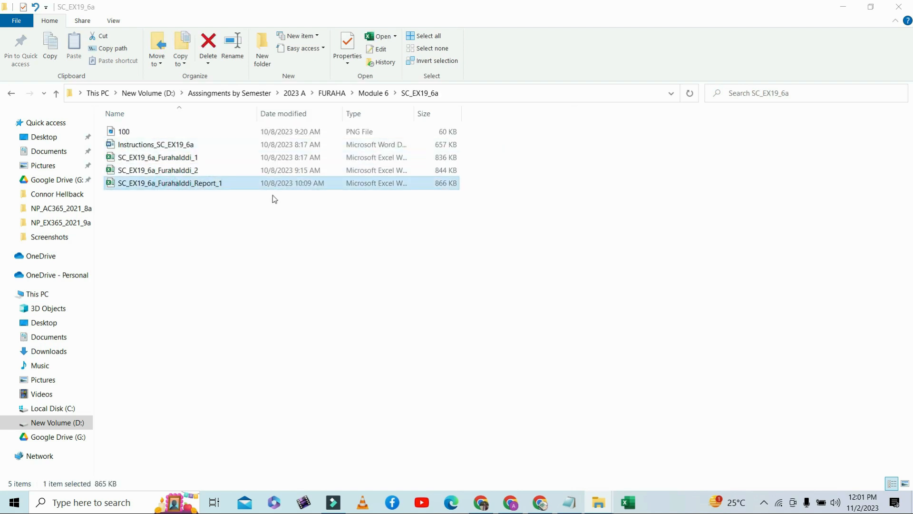
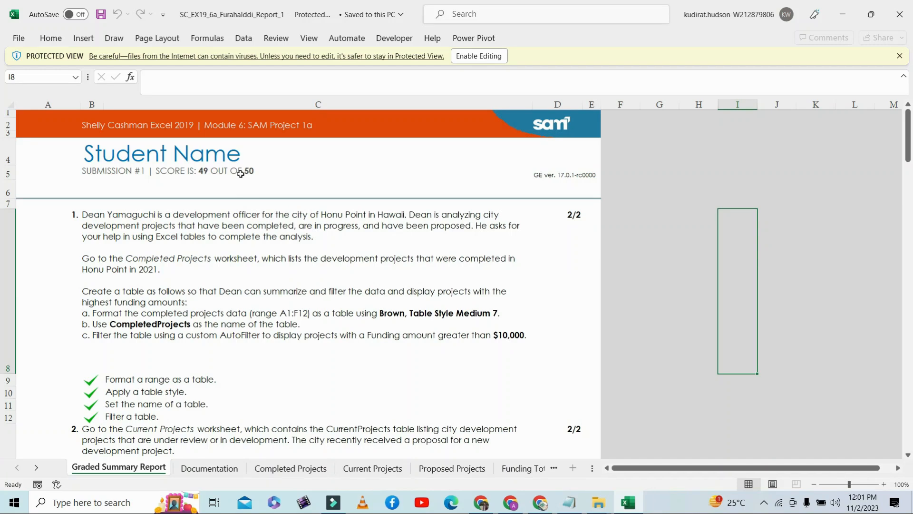
# Check the score line and project title in the Graded Summary Report, and close the workbook.
pyautogui.click(241, 174)
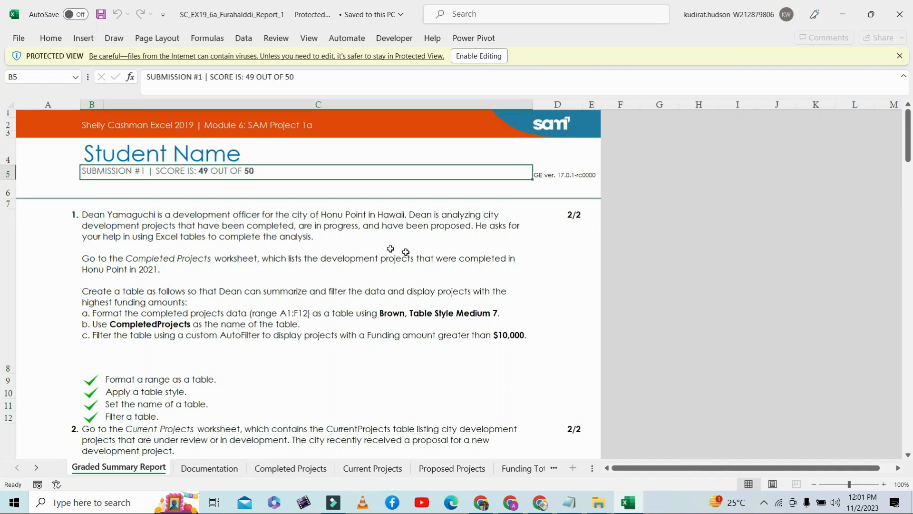
pyautogui.click(266, 130)
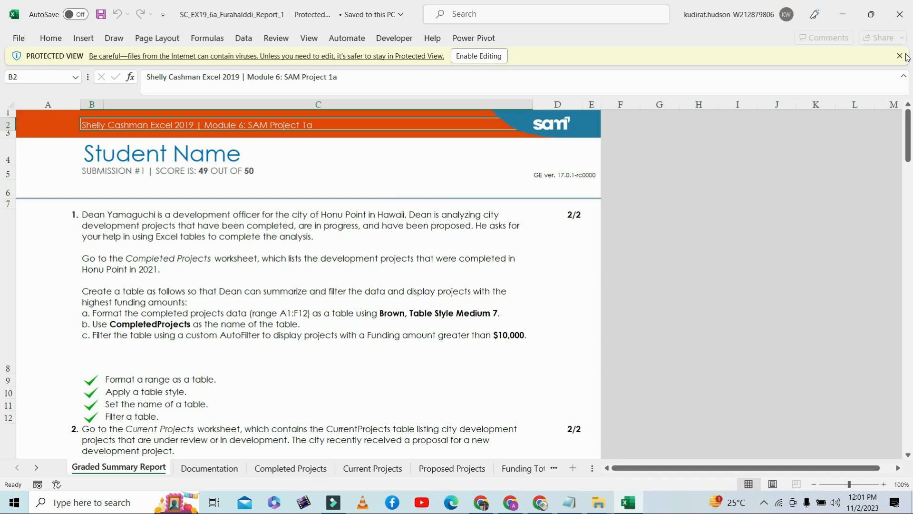
pyautogui.click(898, 13)
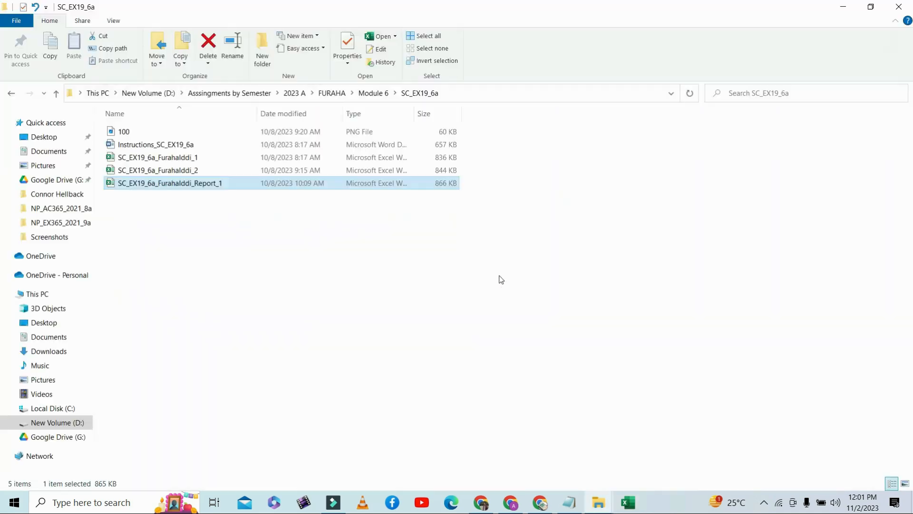
# Return to the student's folder and check the project files in Module 7 and Module 8.
pyautogui.click(55, 93)
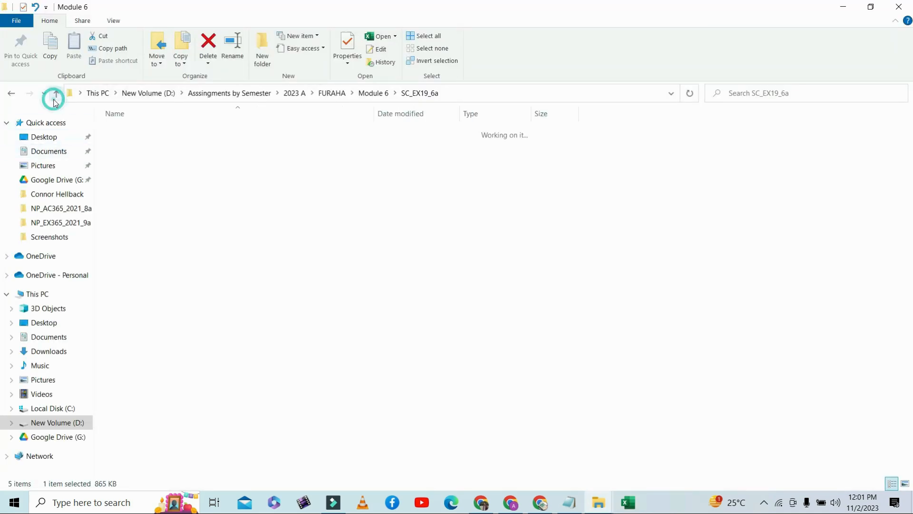
pyautogui.click(54, 98)
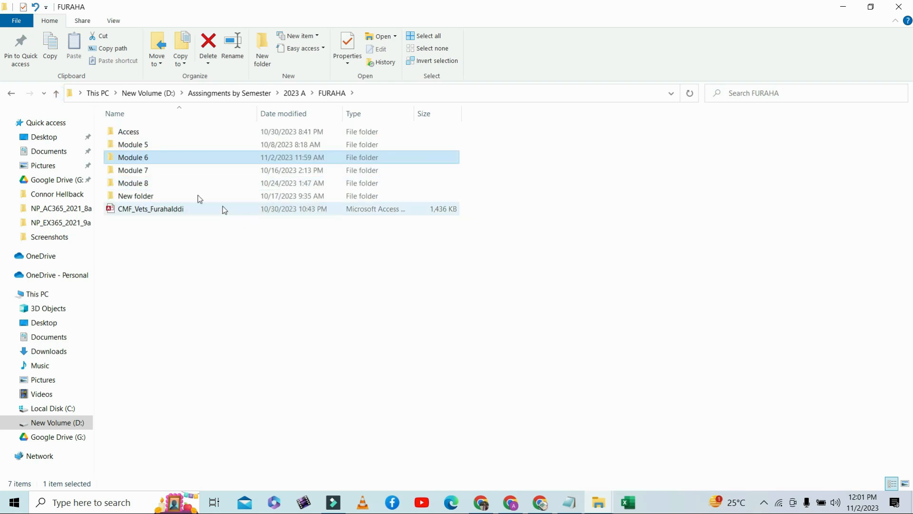
pyautogui.doubleClick(156, 170)
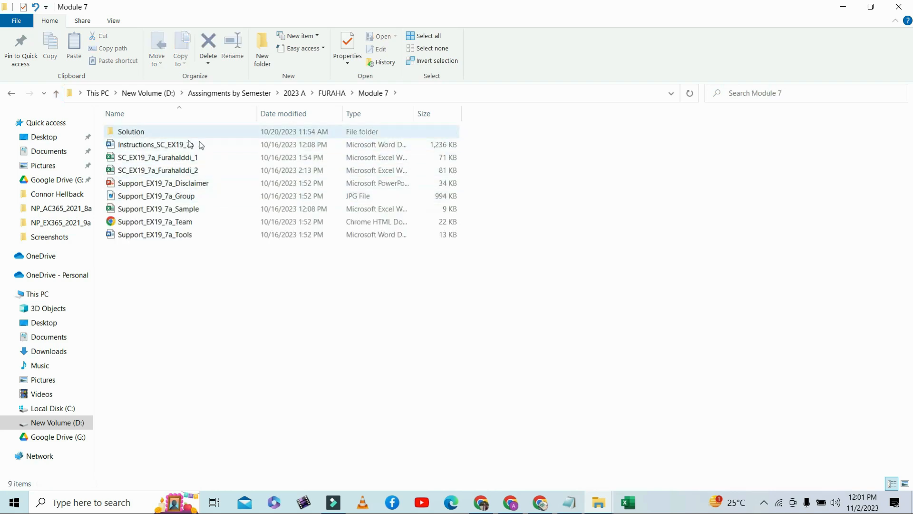
pyautogui.click(56, 94)
pyautogui.doubleClick(145, 183)
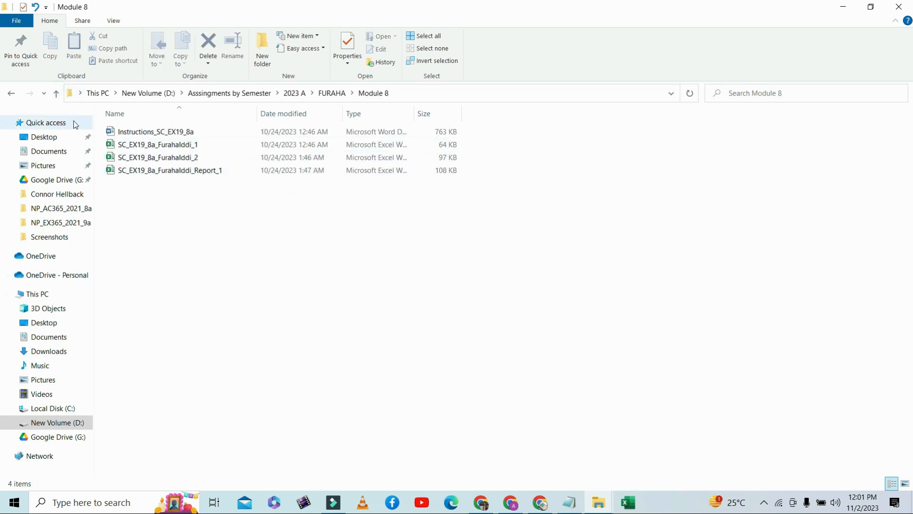
pyautogui.click(57, 94)
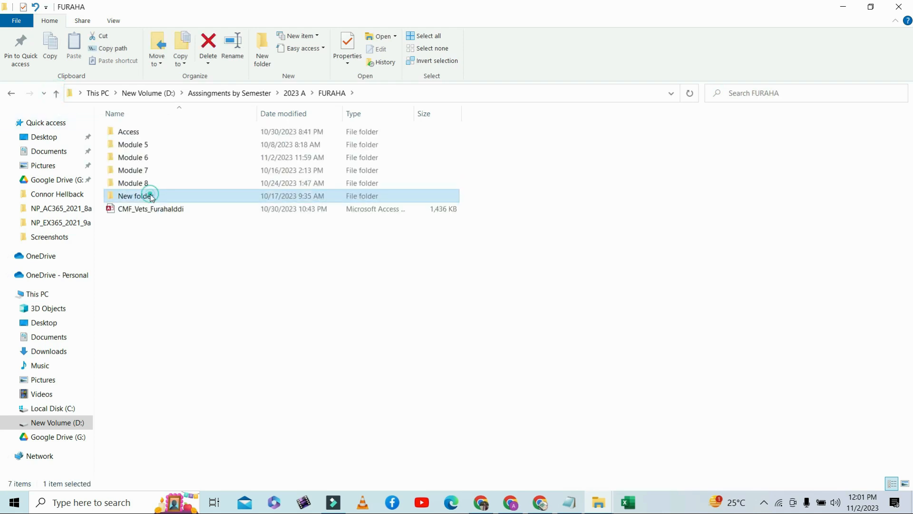
# Check the SC_EX_7_MISalesAnalysis files in New folder with the Name column widened, and return to the student's folder.
pyautogui.doubleClick(145, 195)
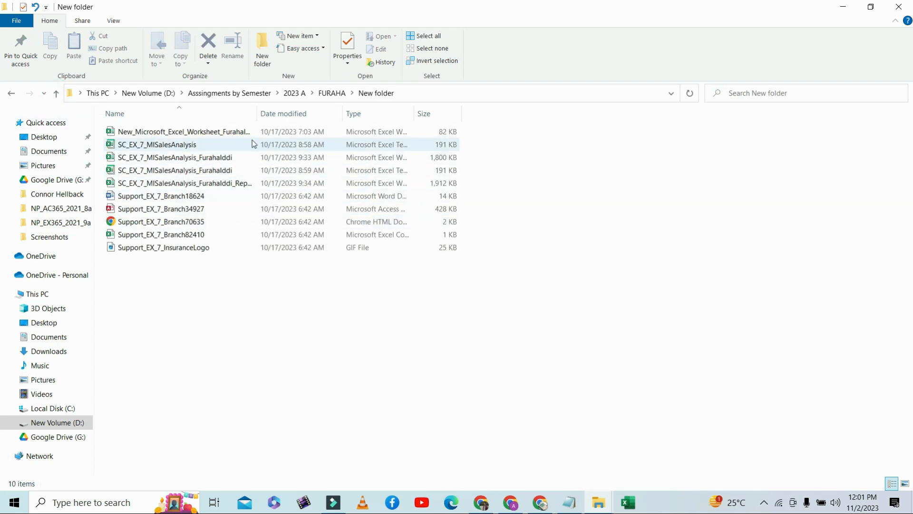
pyautogui.moveTo(256, 114); pyautogui.dragTo(407, 115)
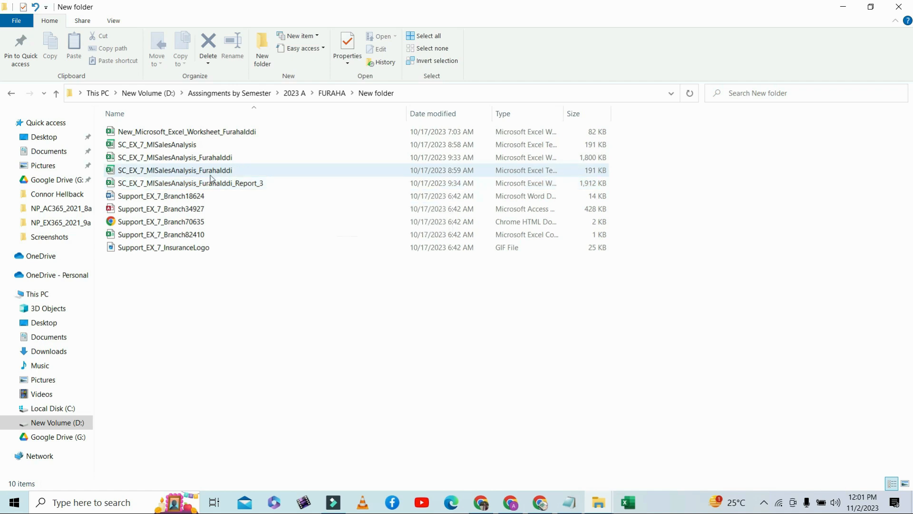
pyautogui.click(55, 94)
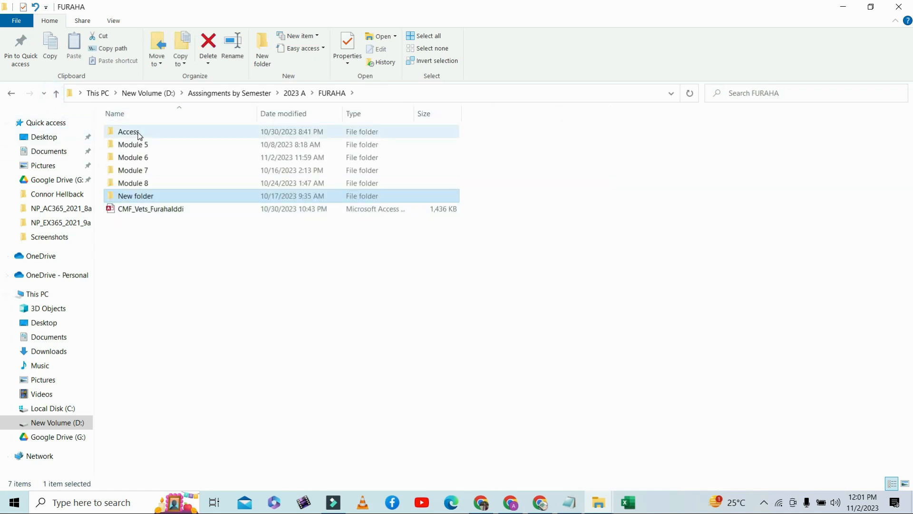
# Check the Access folder's Module 1 SC_AC19_1a files and its databases, and return to the 2023 A folder.
pyautogui.doubleClick(134, 130)
pyautogui.doubleClick(161, 134)
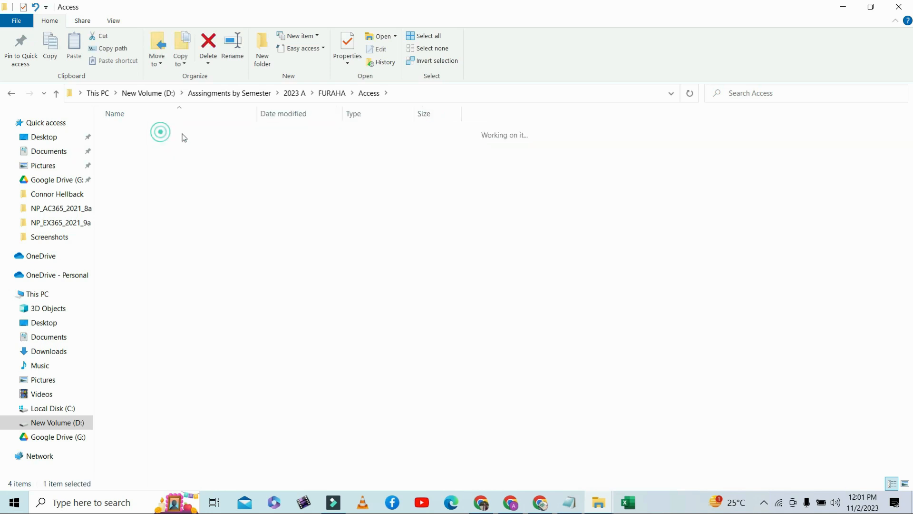
pyautogui.doubleClick(145, 134)
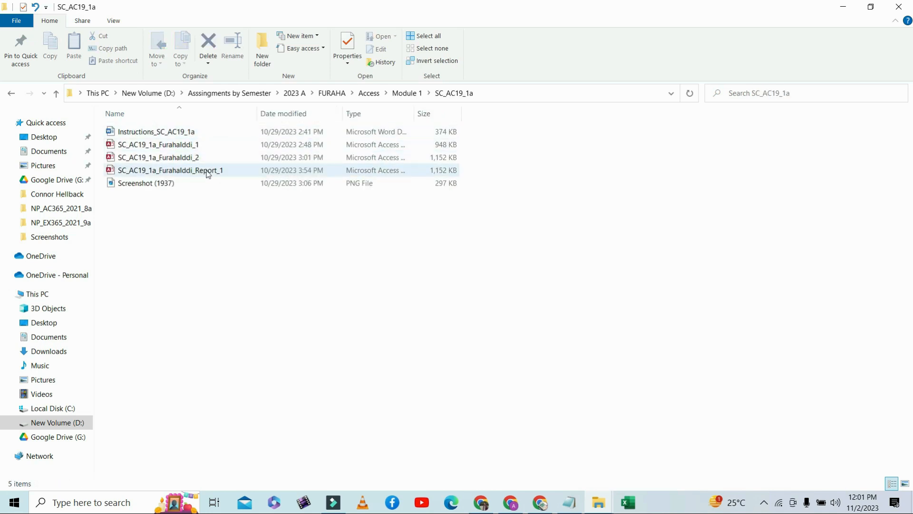
pyautogui.click(56, 94)
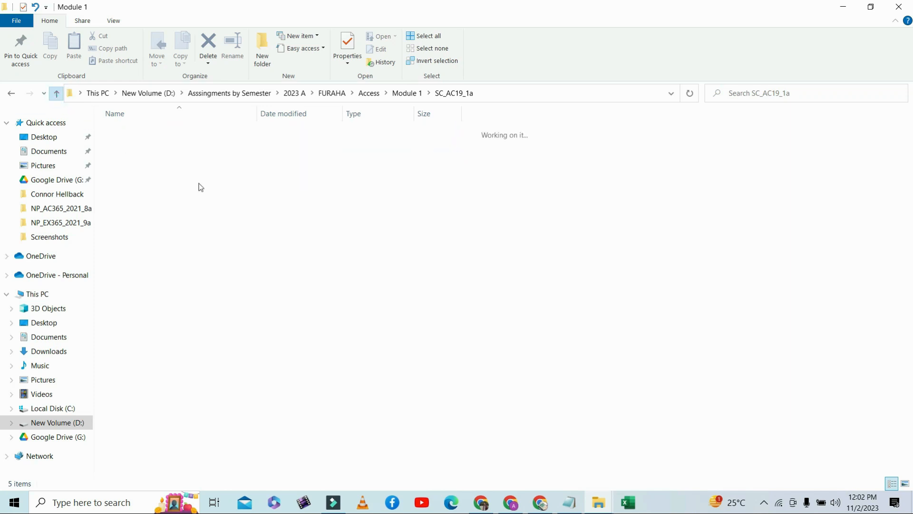
pyautogui.click(57, 94)
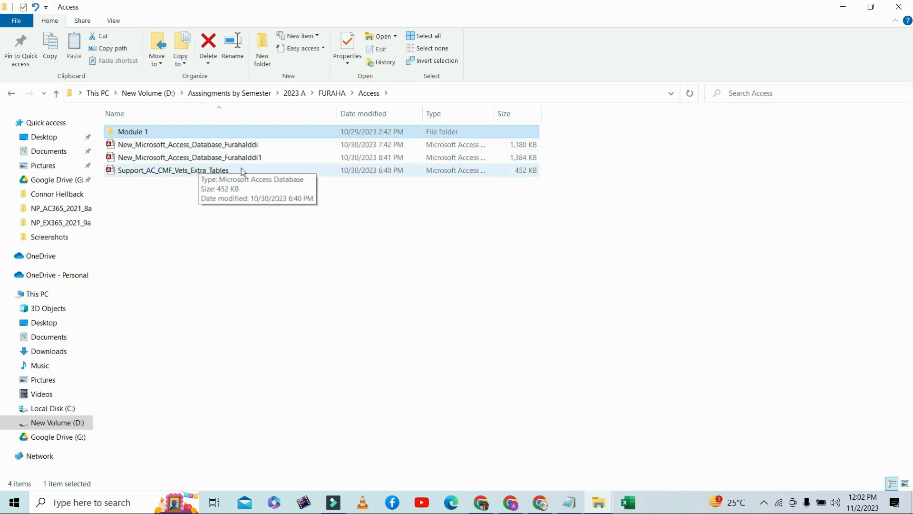
pyautogui.click(55, 97)
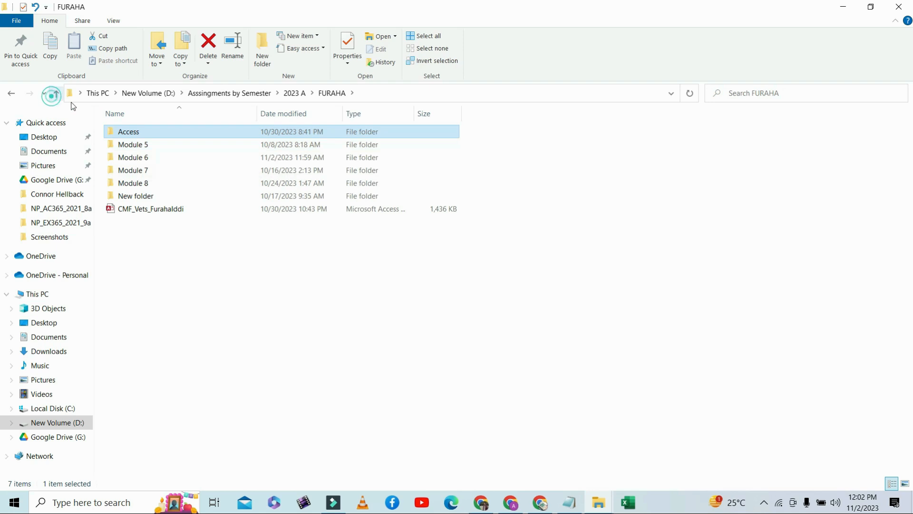
pyautogui.click(53, 93)
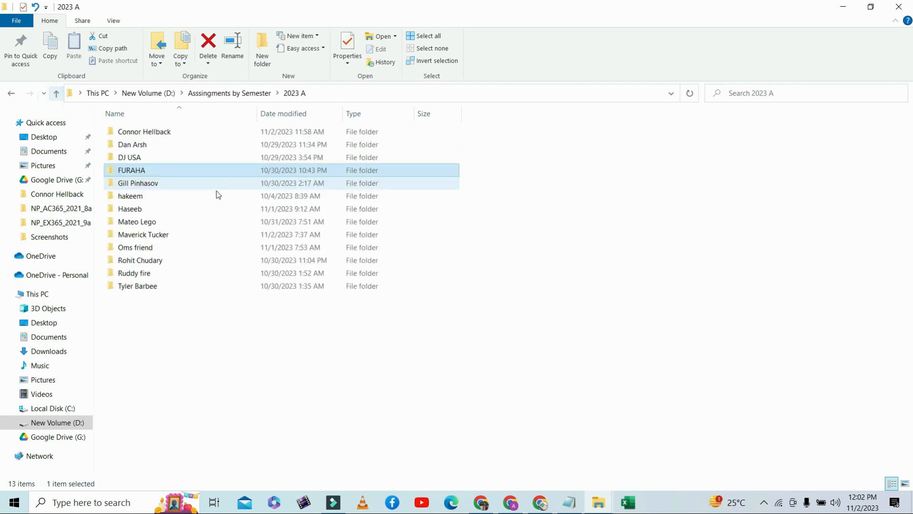
# Check the NP_AC365_2021_CT5c instructions and database files in the fifth student folder and return to the 2023 A folder.
pyautogui.doubleClick(154, 187)
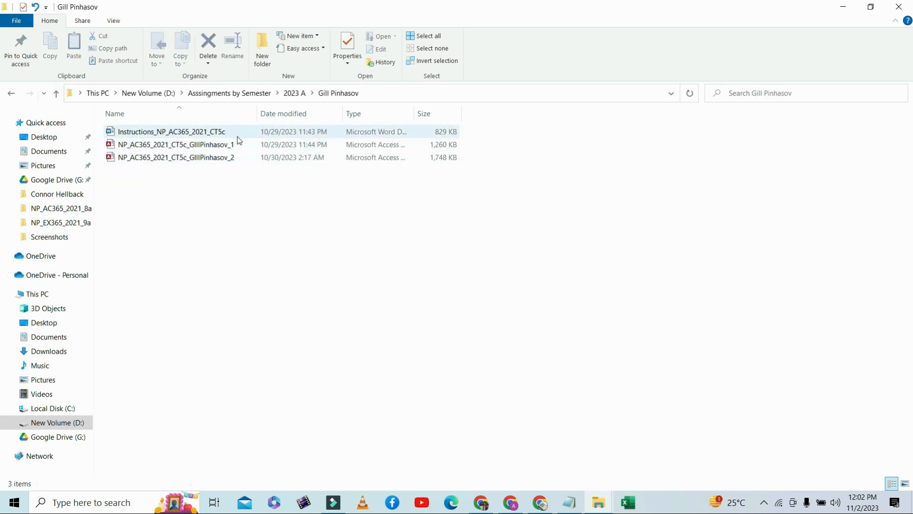
pyautogui.click(181, 137)
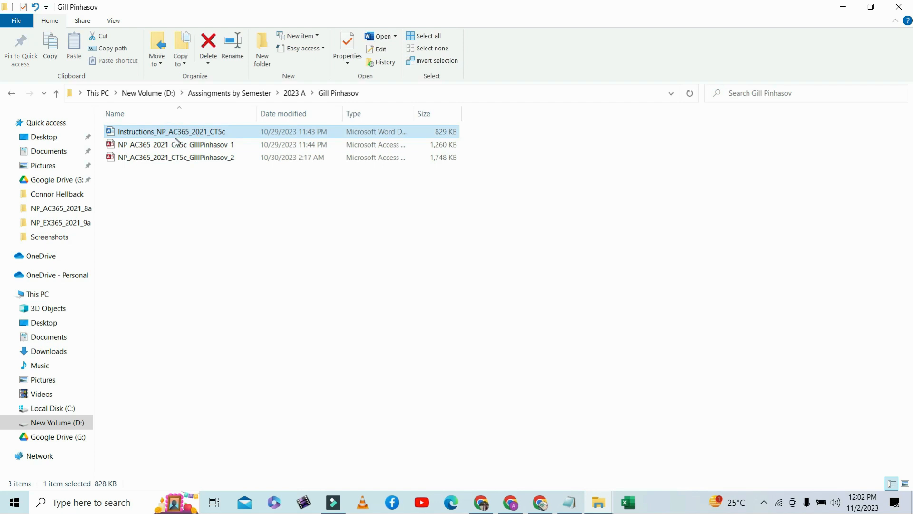
pyautogui.click(172, 145)
pyautogui.click(194, 157)
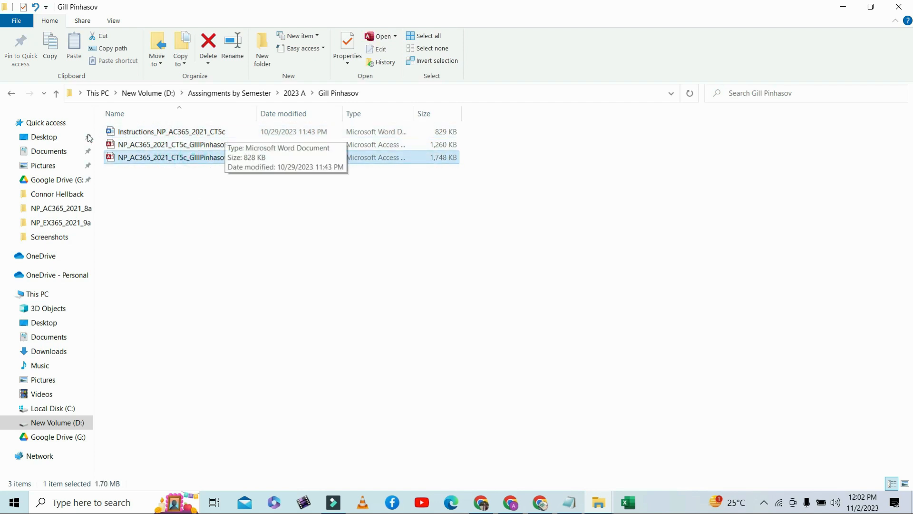
pyautogui.click(54, 94)
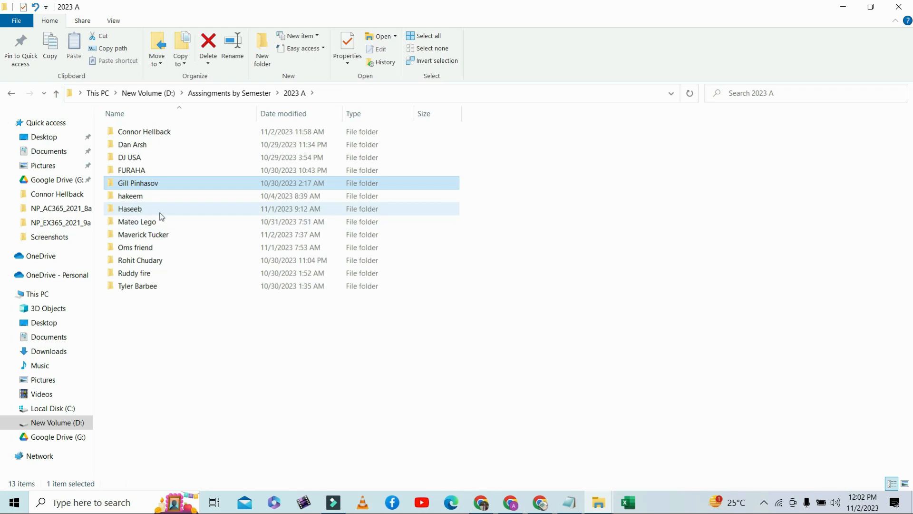
# Check the NP_EX365_2021_5b project files in the sixth student folder's Excel folder and return to that student's folder.
pyautogui.click(137, 197)
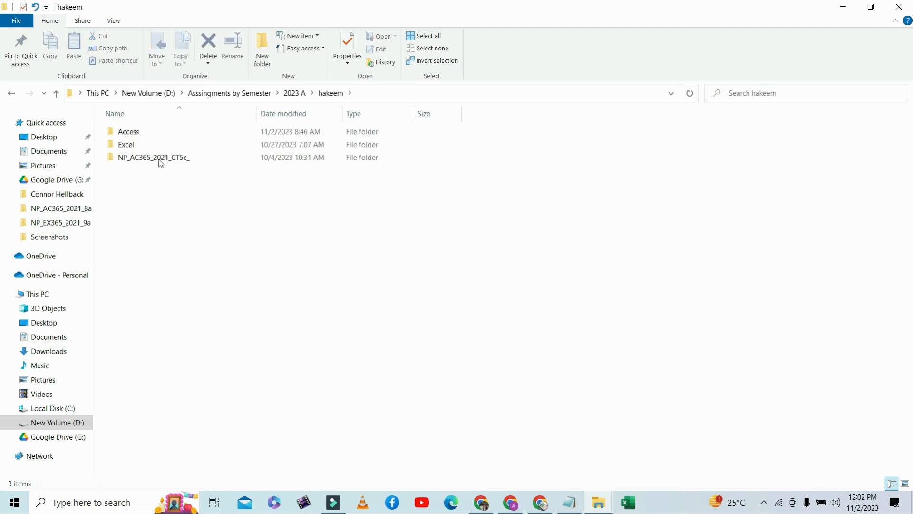
pyautogui.doubleClick(136, 145)
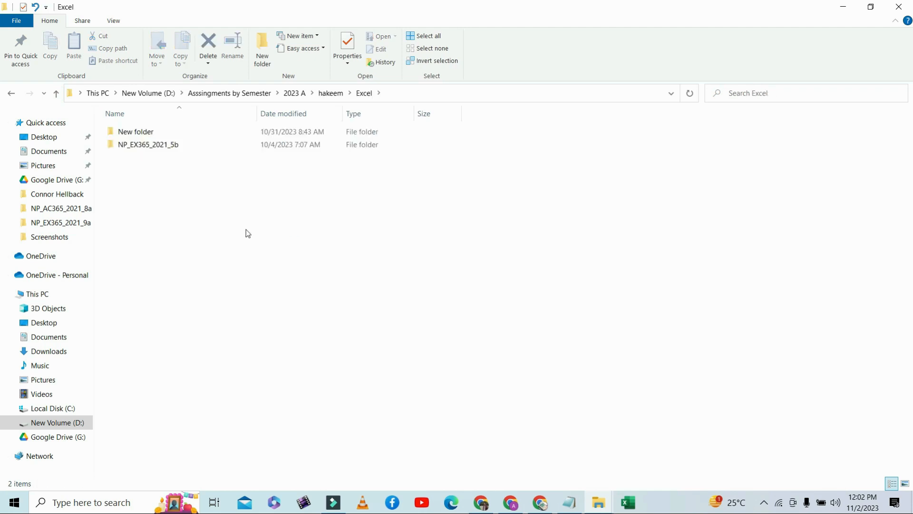
pyautogui.doubleClick(176, 148)
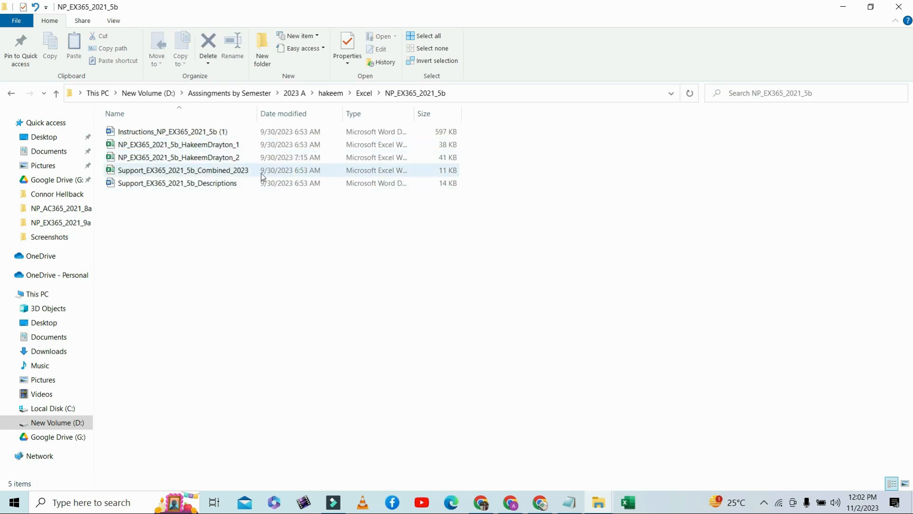
pyautogui.click(56, 94)
pyautogui.click(57, 93)
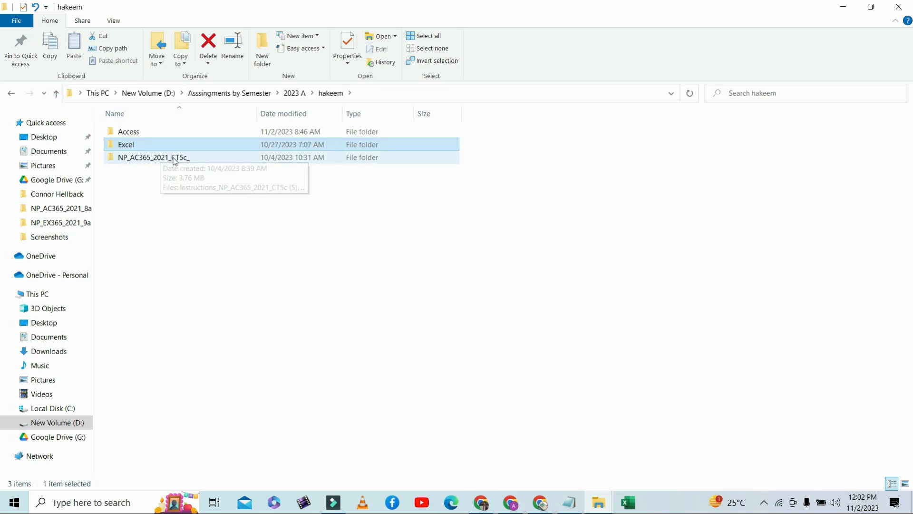
# Open the student's Access folder and look over its six project folders, from NP_AC365_2021_6a_FirstLastName to NP_EX365_2021_8b.
pyautogui.doubleClick(145, 133)
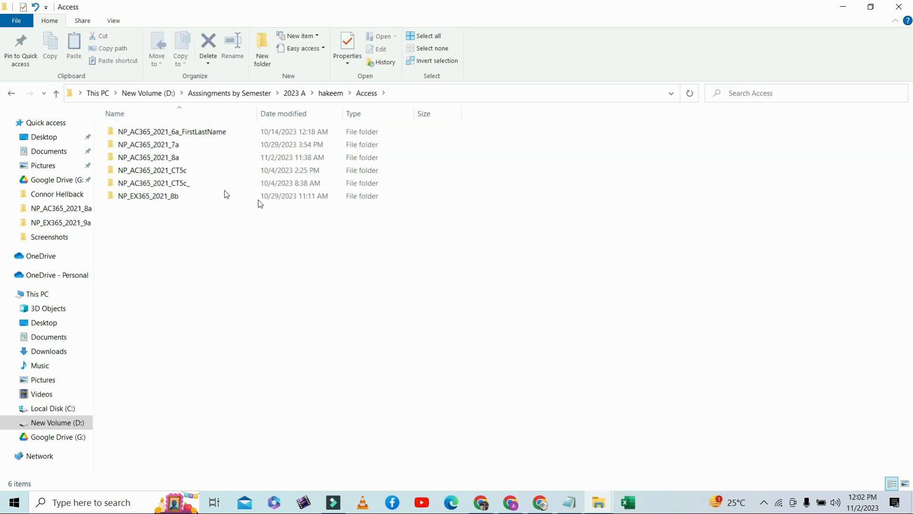
pyautogui.click(180, 134)
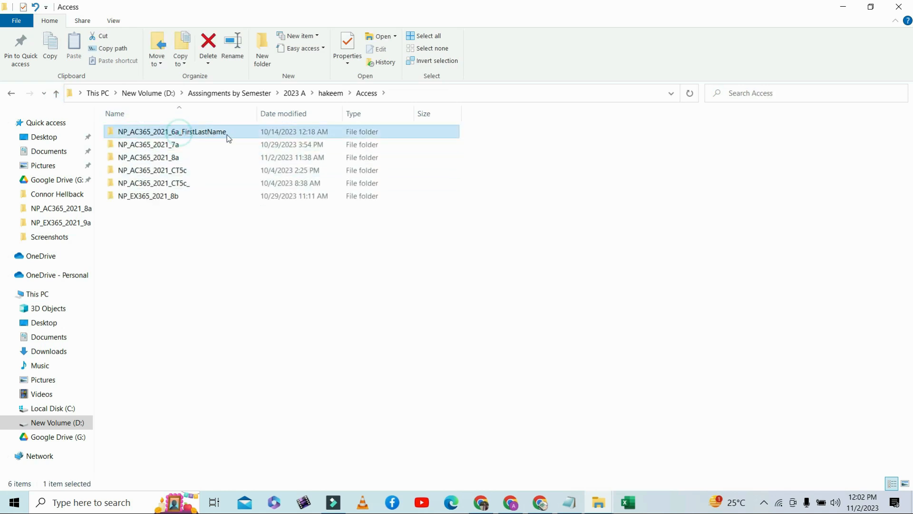
pyautogui.click(152, 144)
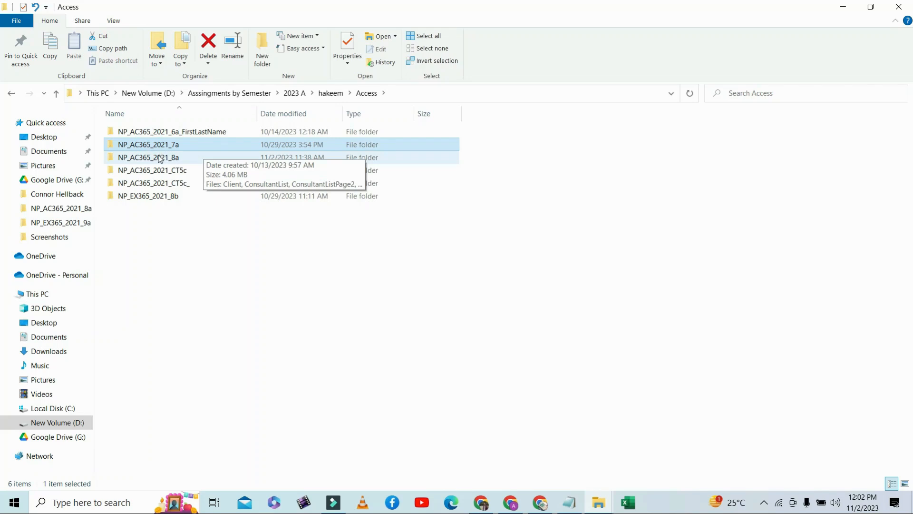
pyautogui.click(160, 158)
pyautogui.click(167, 174)
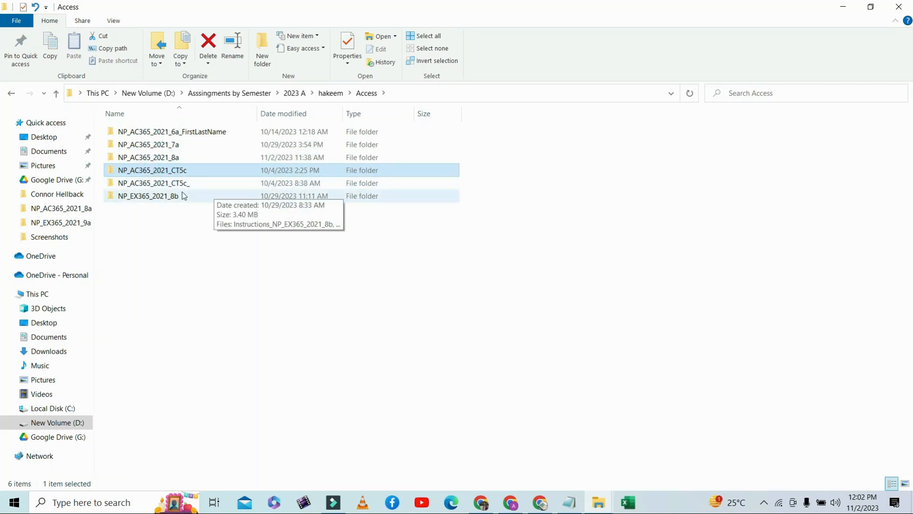
pyautogui.click(167, 183)
pyautogui.click(176, 198)
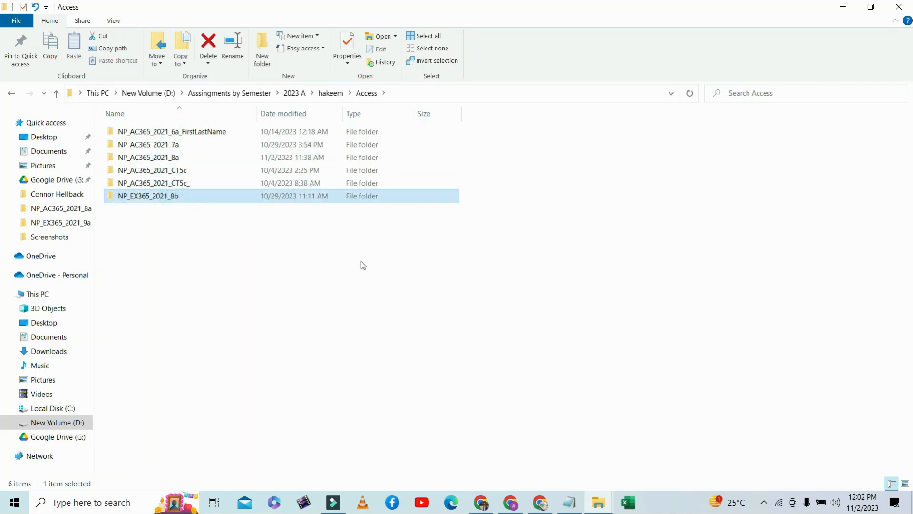
# Open the Report_1 database in the NP_AC365_2021_6a_FirstLastName folder and display its _GradingReport report.
pyautogui.doubleClick(207, 135)
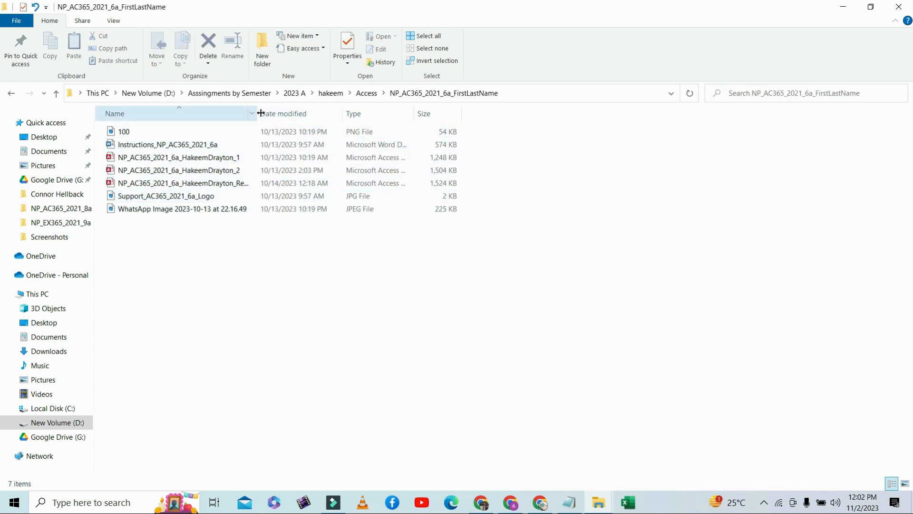
pyautogui.moveTo(258, 112); pyautogui.dragTo(416, 113)
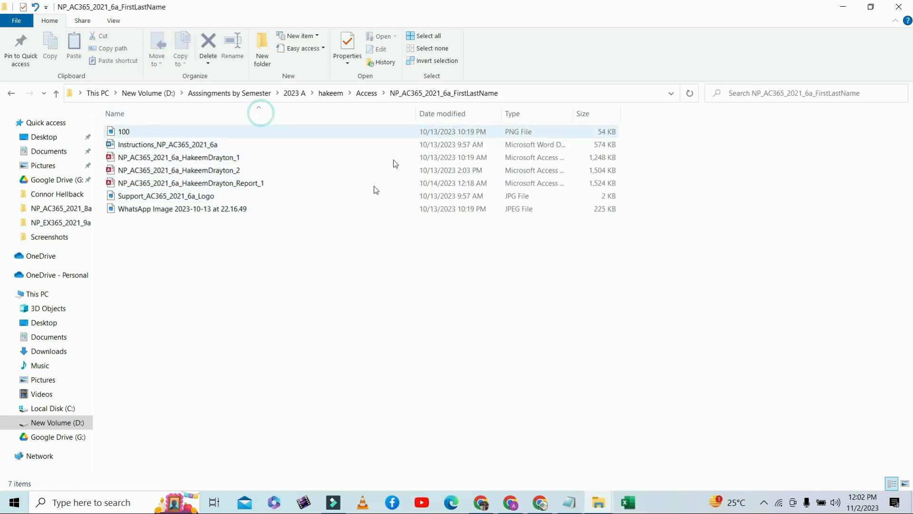
pyautogui.click(224, 186)
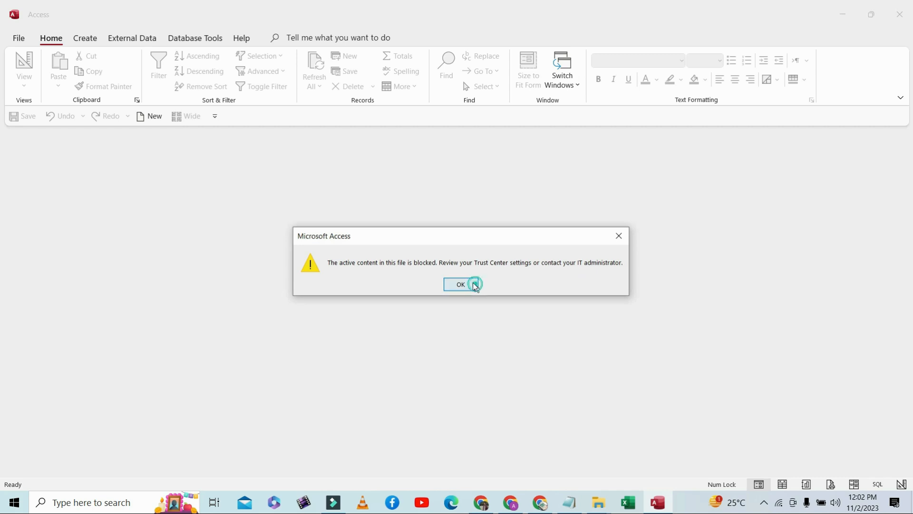
pyautogui.click(461, 284)
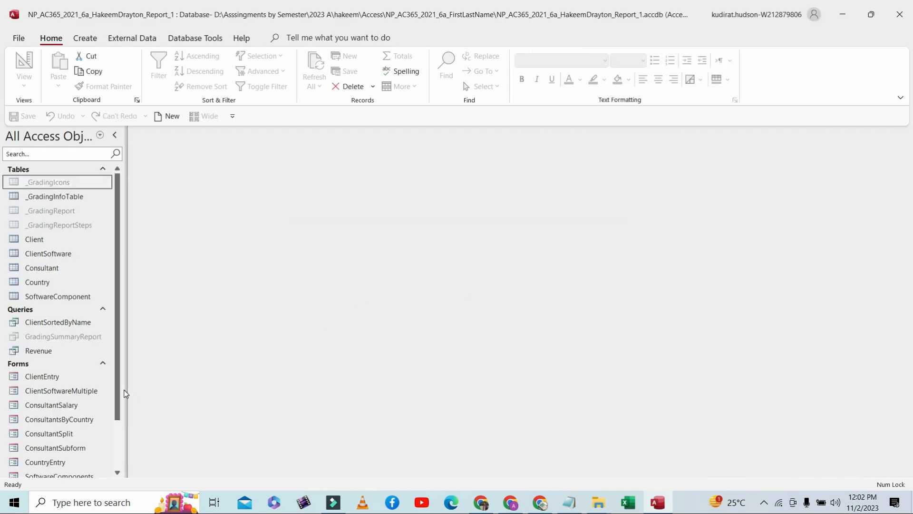
pyautogui.scroll(-3, 121, 395)
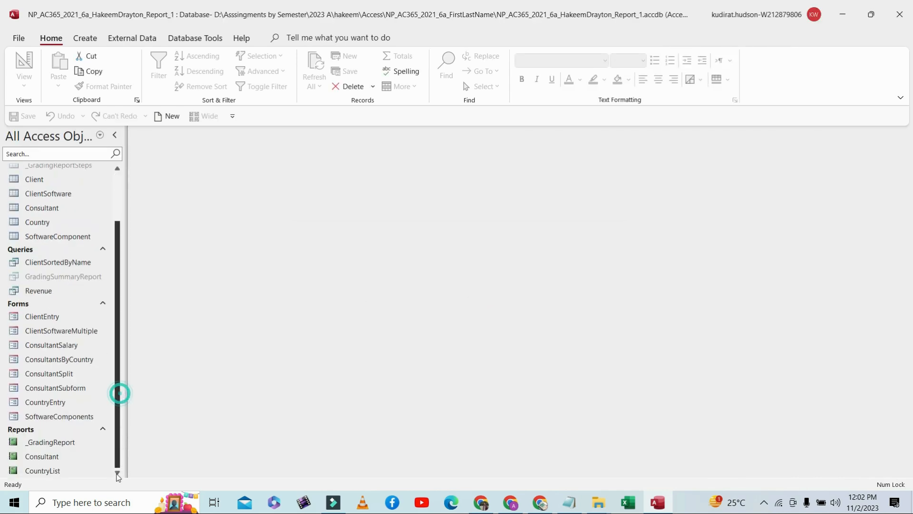
pyautogui.click(69, 444)
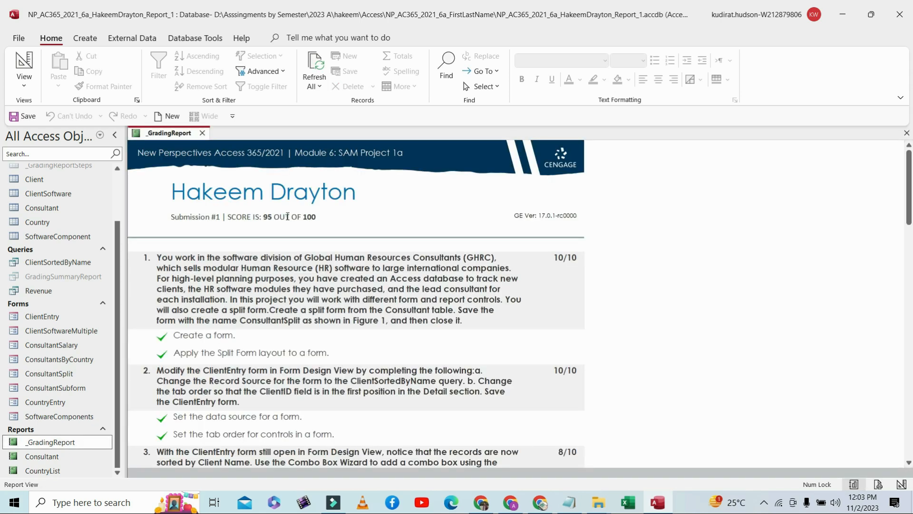
# Examine the grading report's header, highlighting the score and checking the Module 6 SAM Project 1a title.
pyautogui.click(287, 216)
pyautogui.moveTo(264, 215); pyautogui.dragTo(316, 217)
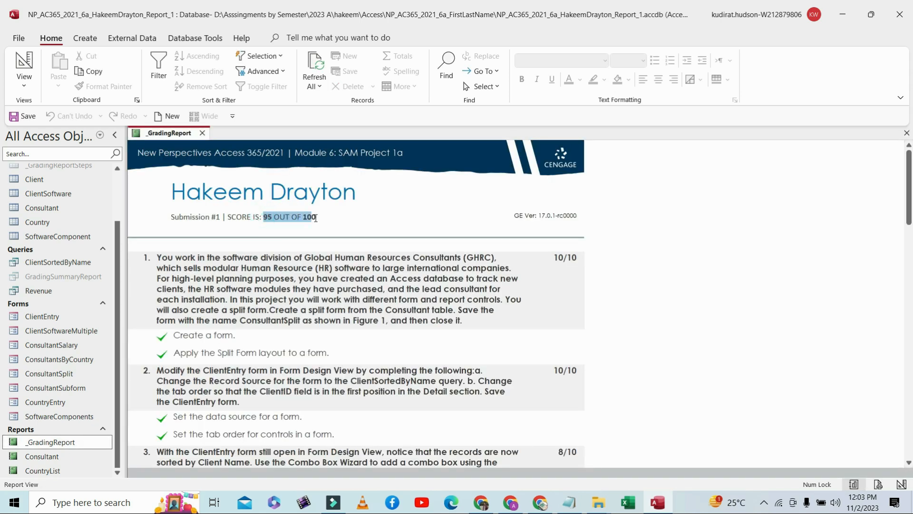
pyautogui.click(296, 152)
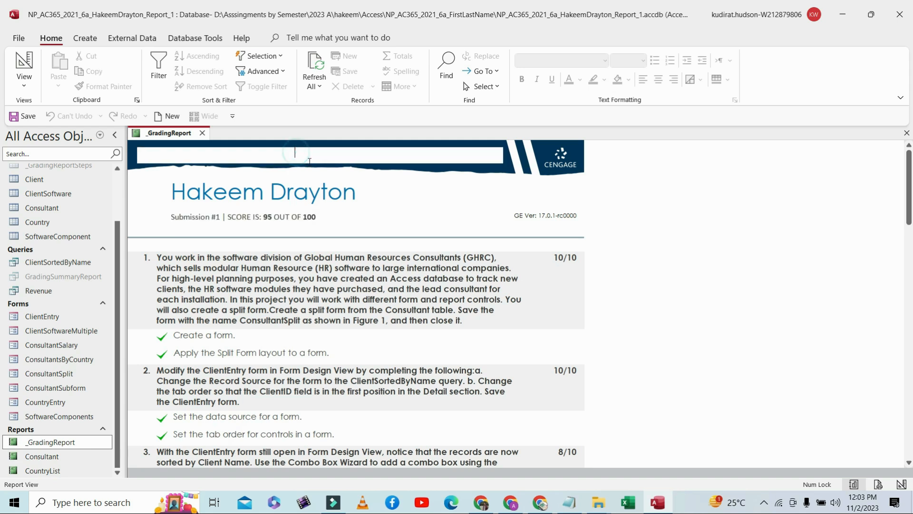
pyautogui.click(390, 193)
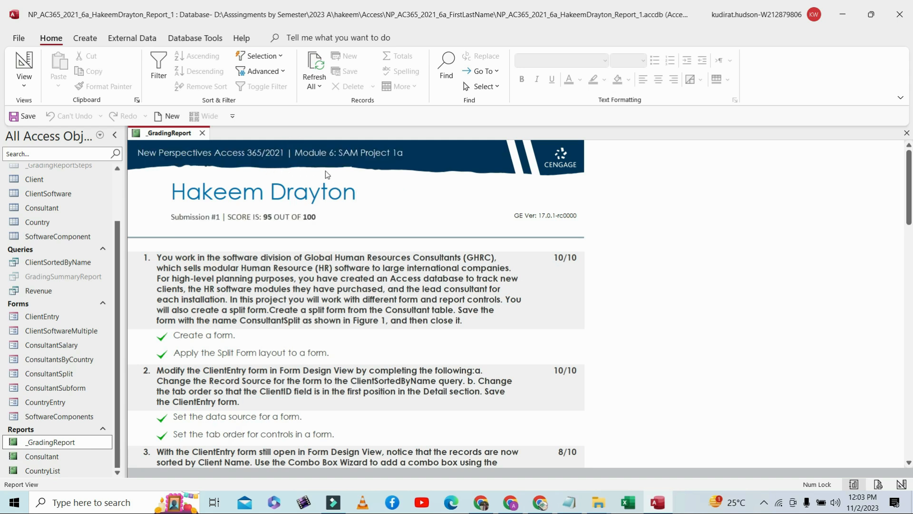
pyautogui.click(412, 156)
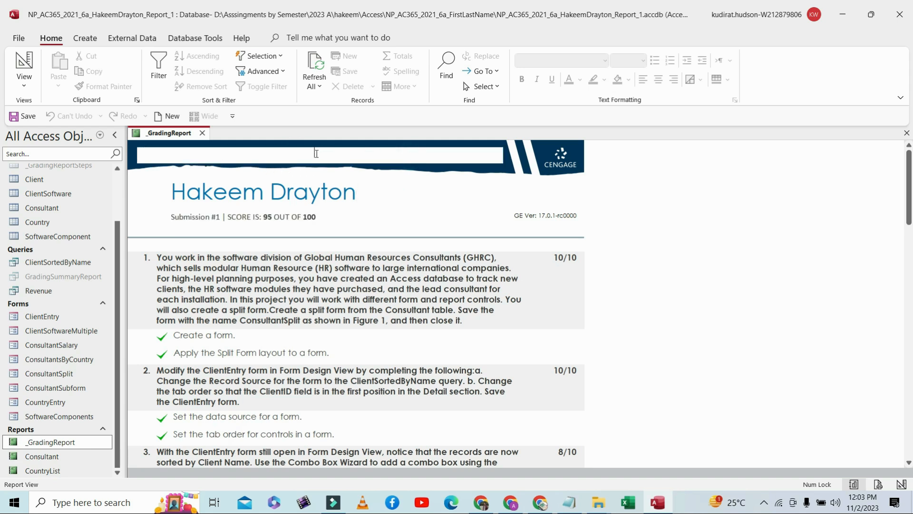
pyautogui.click(400, 230)
pyautogui.click(435, 279)
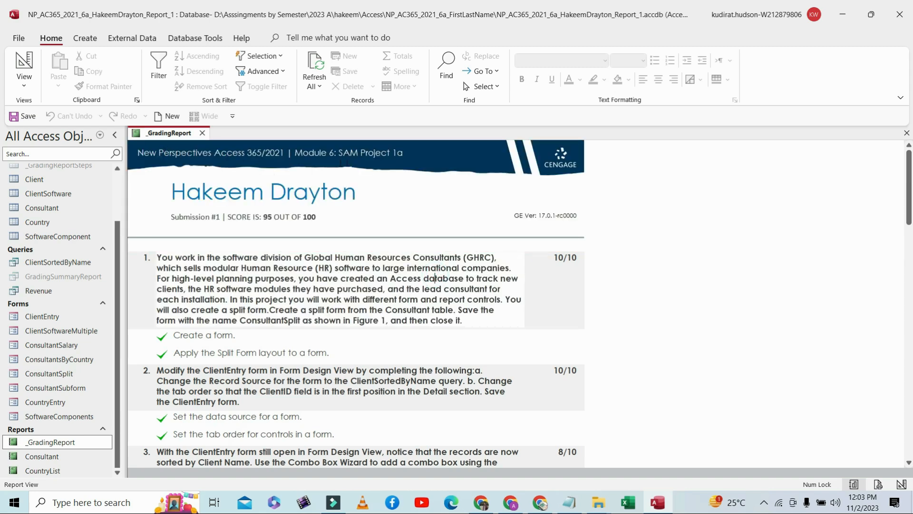
# Review the graded steps and their feedback in the report down to step 6, and close the database.
pyautogui.scroll(-3, 580, 349)
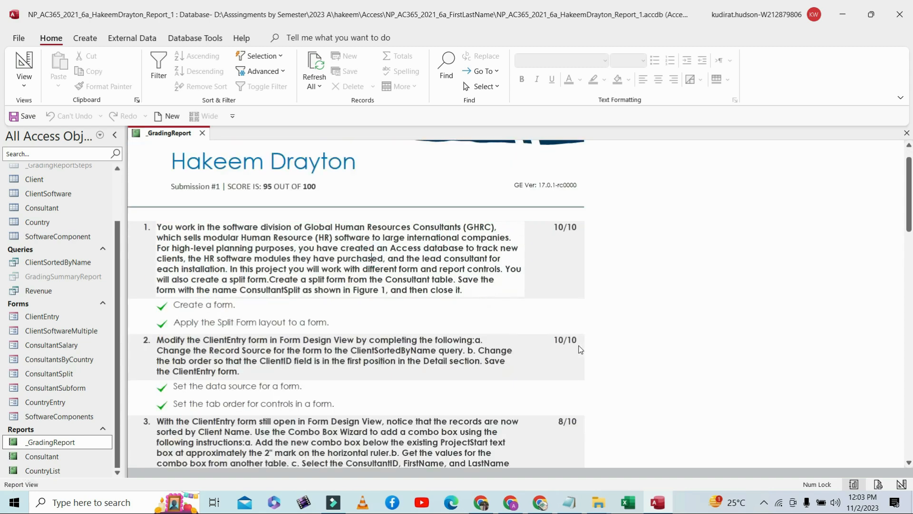
pyautogui.scroll(-6, 580, 350)
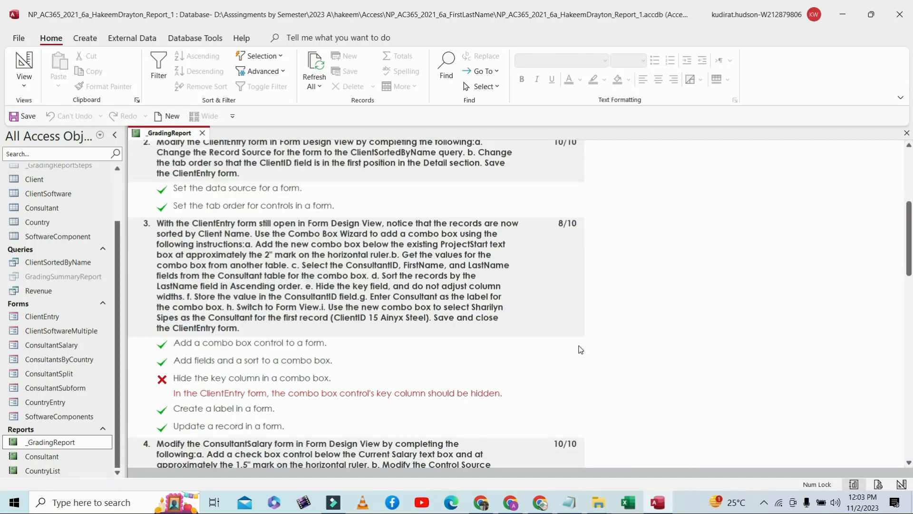
pyautogui.scroll(-5, 580, 350)
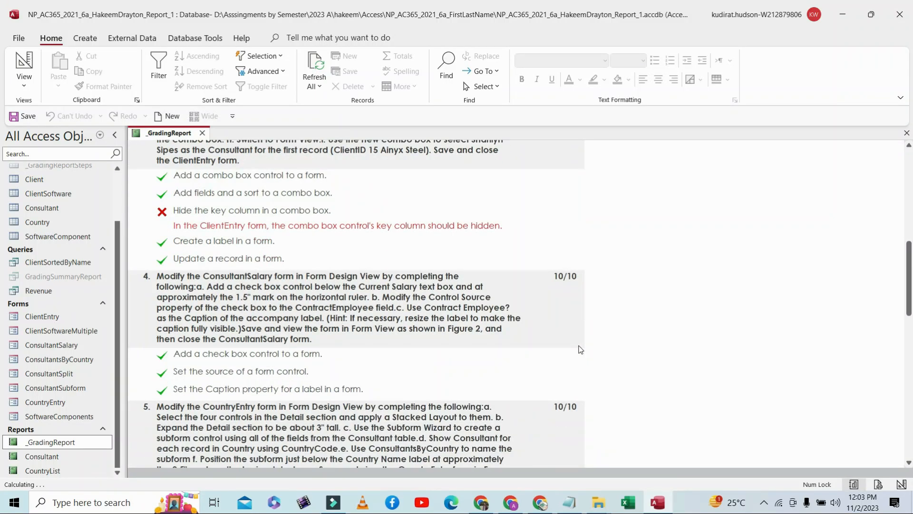
pyautogui.scroll(-4, 580, 350)
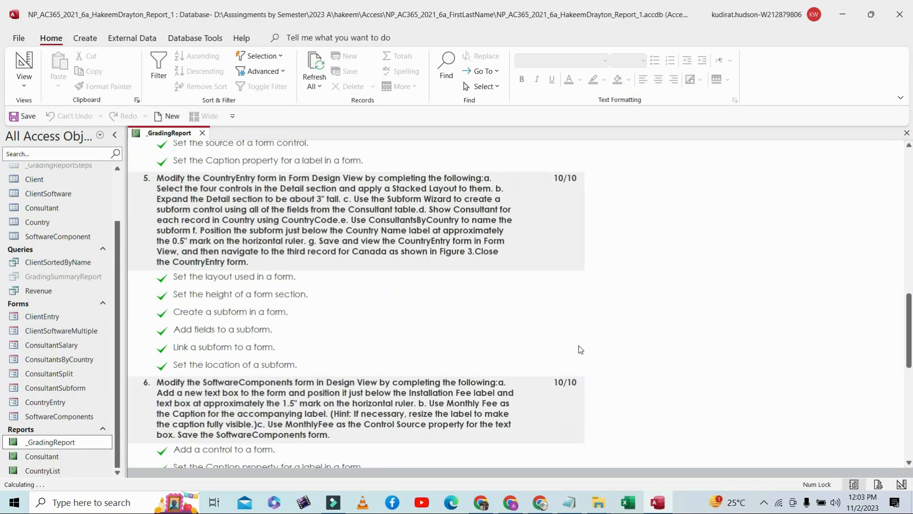
pyautogui.click(899, 15)
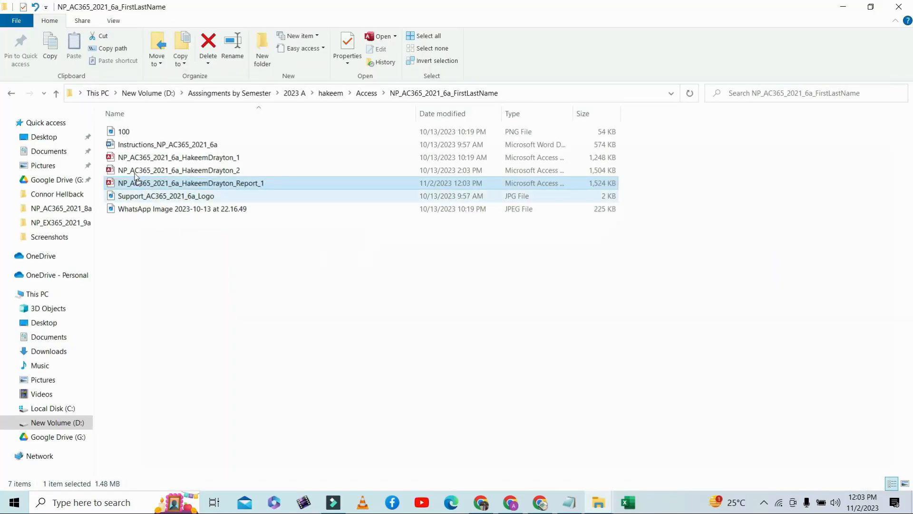
# Check the files in the NP_AC365_2021_7a and NP_AC365_2021_8a folders and return to the Access folder.
pyautogui.click(56, 93)
pyautogui.doubleClick(175, 145)
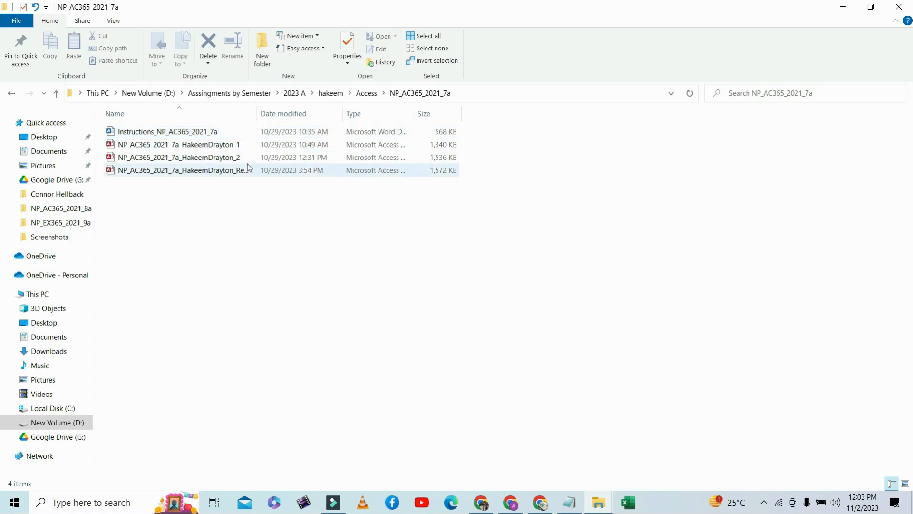
pyautogui.moveTo(256, 115); pyautogui.dragTo(174, 114)
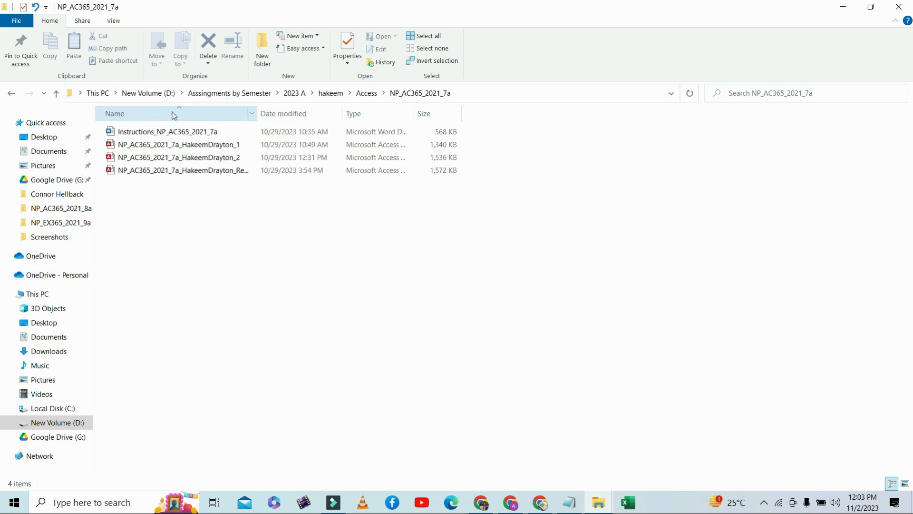
pyautogui.moveTo(259, 108); pyautogui.dragTo(352, 114)
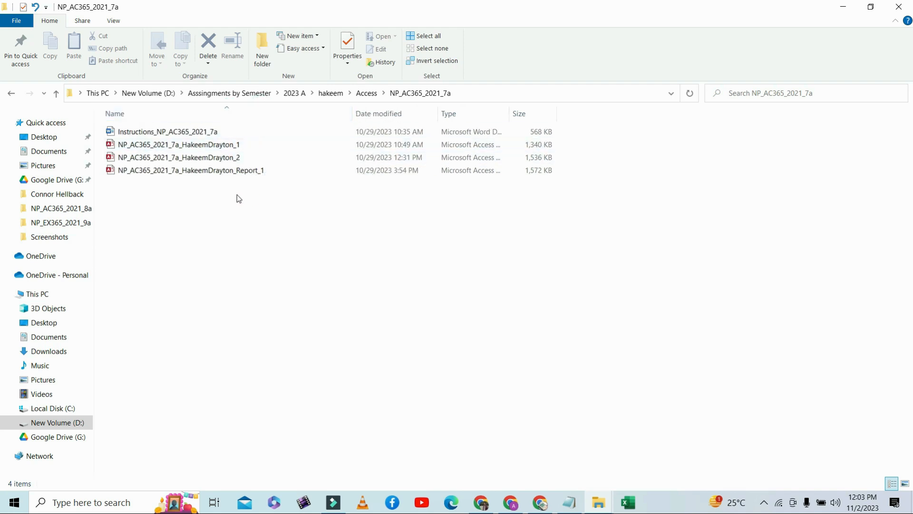
pyautogui.click(58, 93)
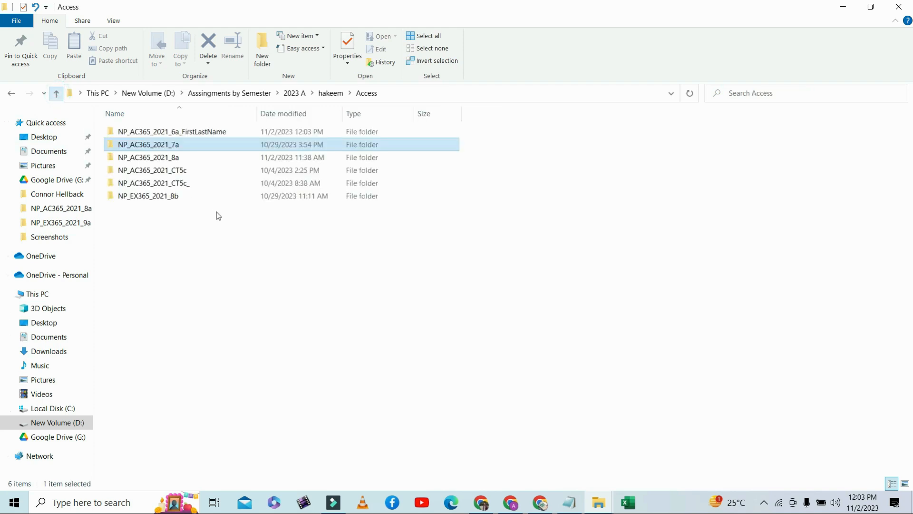
pyautogui.doubleClick(175, 157)
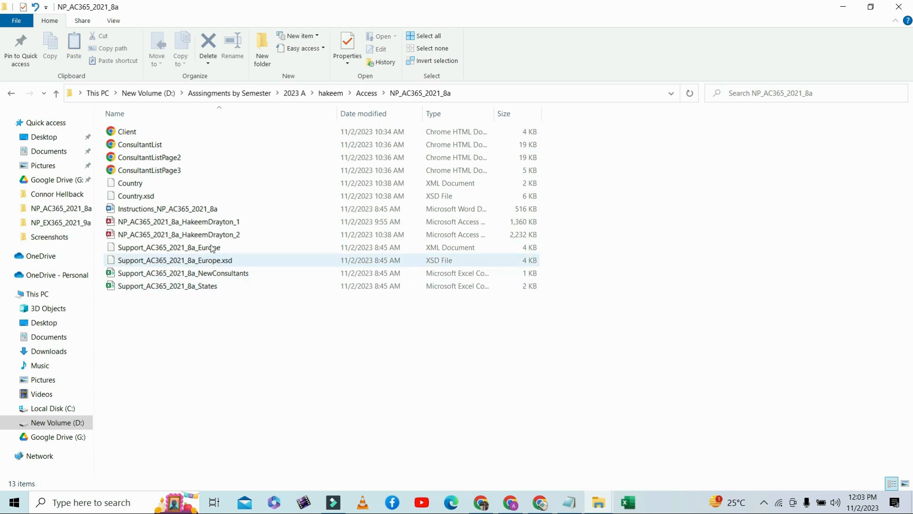
pyautogui.click(52, 95)
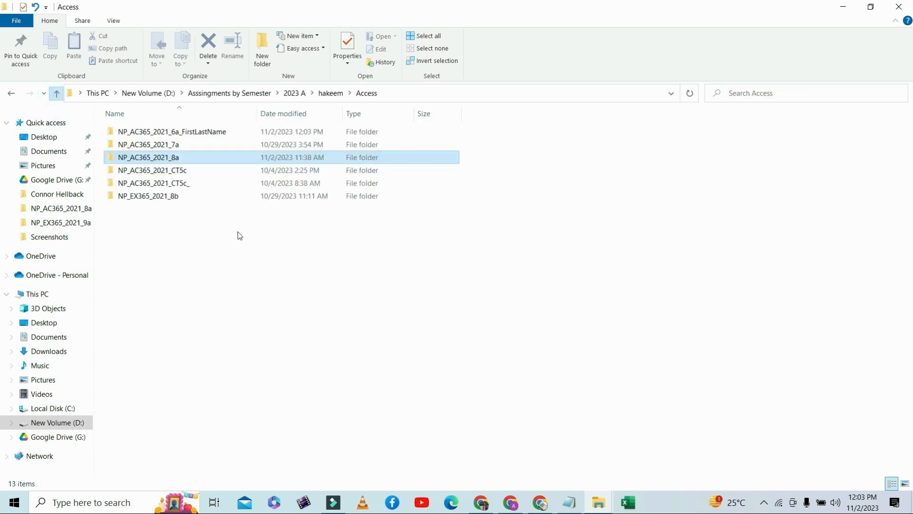
# Check the database in the NP_AC365_2021_CT5c folder with the Name column widened, and return to the Access folder.
pyautogui.click(182, 174)
pyautogui.doubleClick(183, 174)
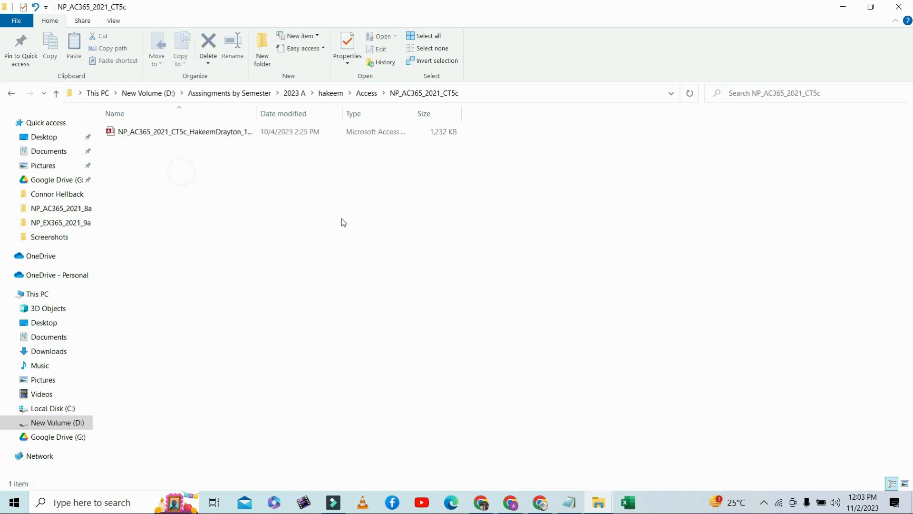
pyautogui.doubleClick(257, 112)
pyautogui.click(253, 136)
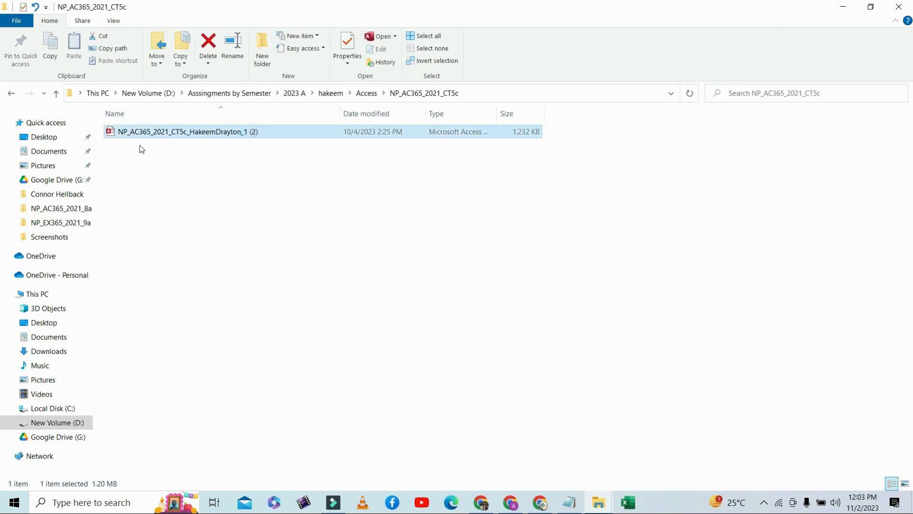
pyautogui.click(56, 94)
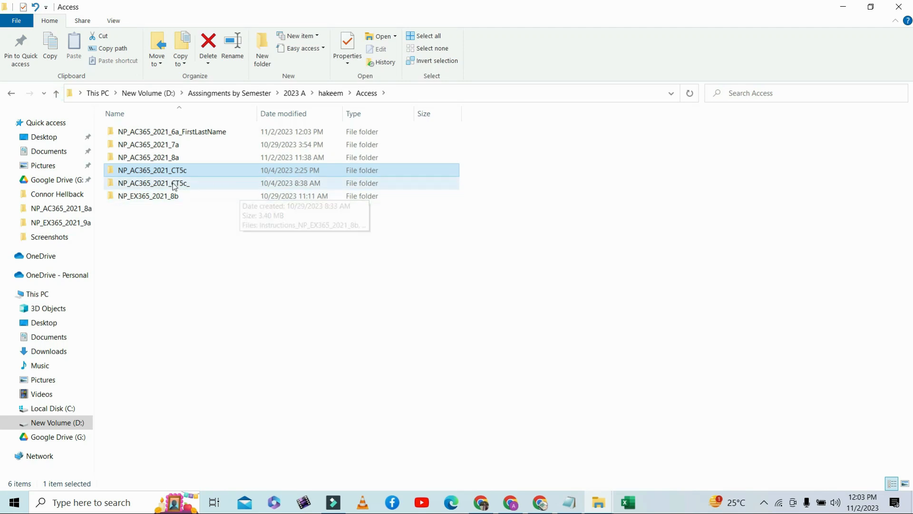
# Check the files in the NP_AC365_2021_CT5c_ and NP_EX365_2021_8b folders with the Name column widened in each.
pyautogui.click(174, 185)
pyautogui.doubleClick(173, 185)
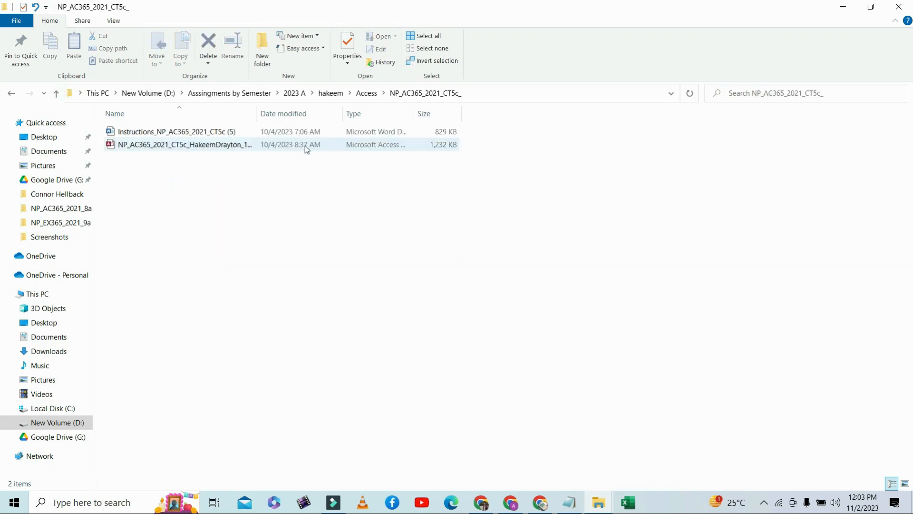
pyautogui.moveTo(259, 114); pyautogui.dragTo(339, 114)
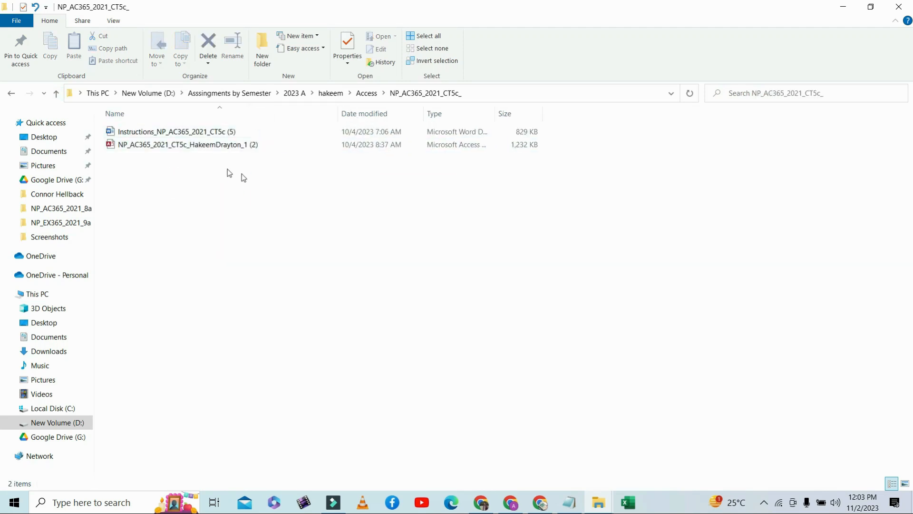
pyautogui.click(57, 94)
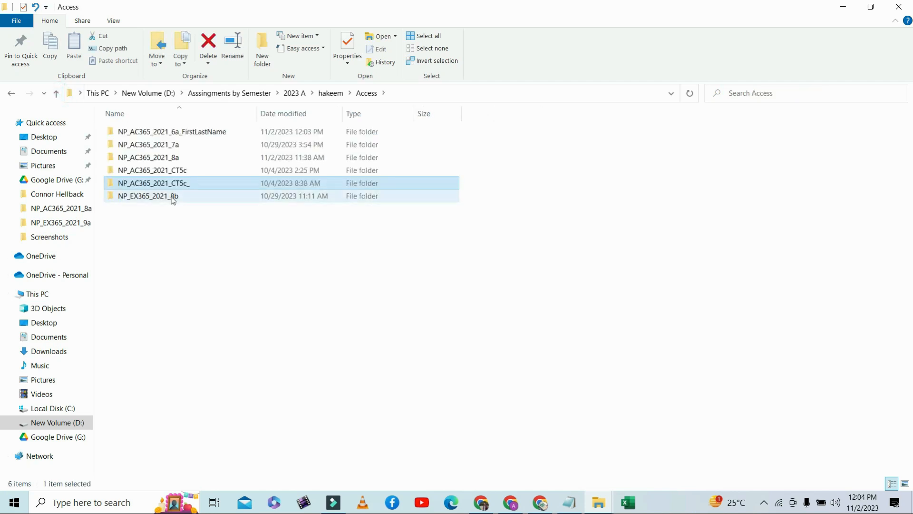
pyautogui.doubleClick(173, 197)
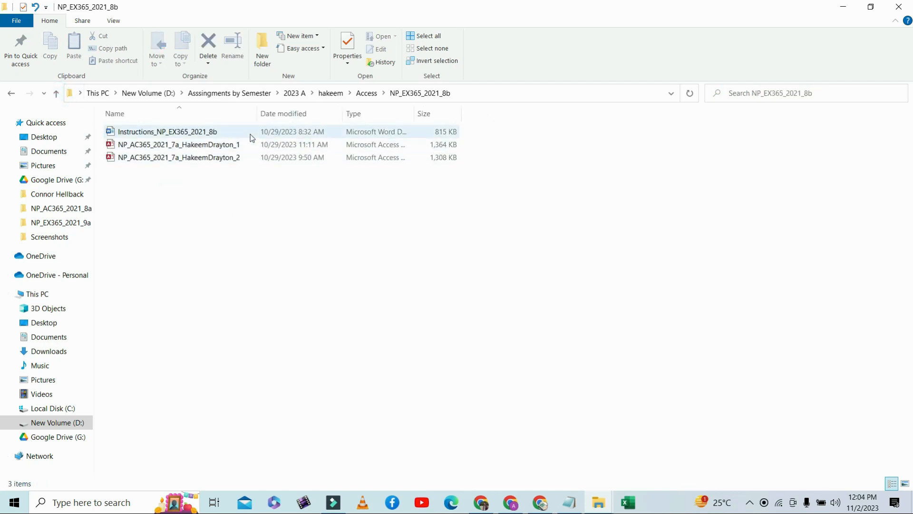
pyautogui.moveTo(257, 112); pyautogui.dragTo(338, 113)
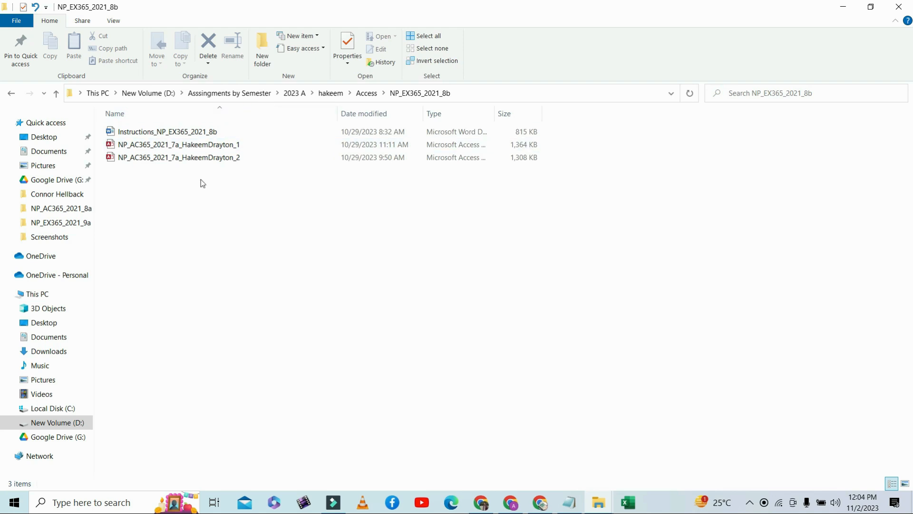
# Return to the 2023 A folder and open the student folder that contains the Module 5 and Module 6 subfolders.
pyautogui.click(57, 93)
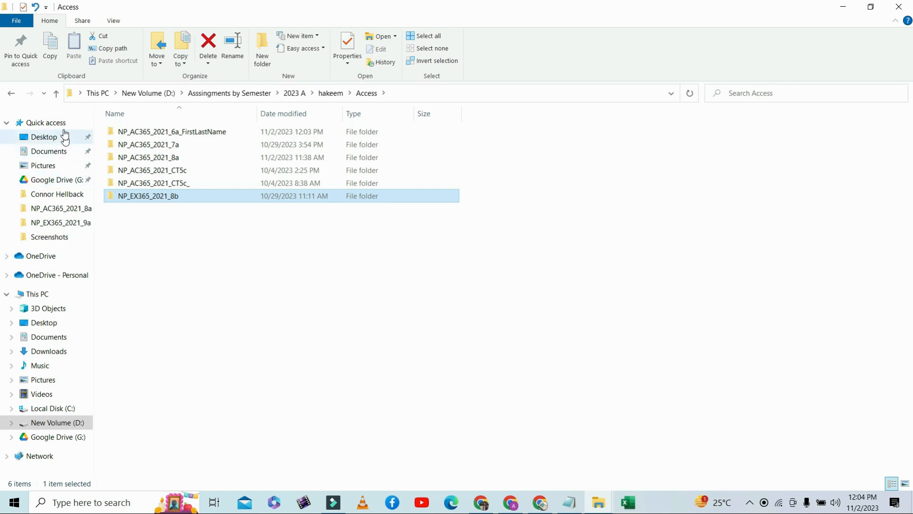
pyautogui.click(56, 93)
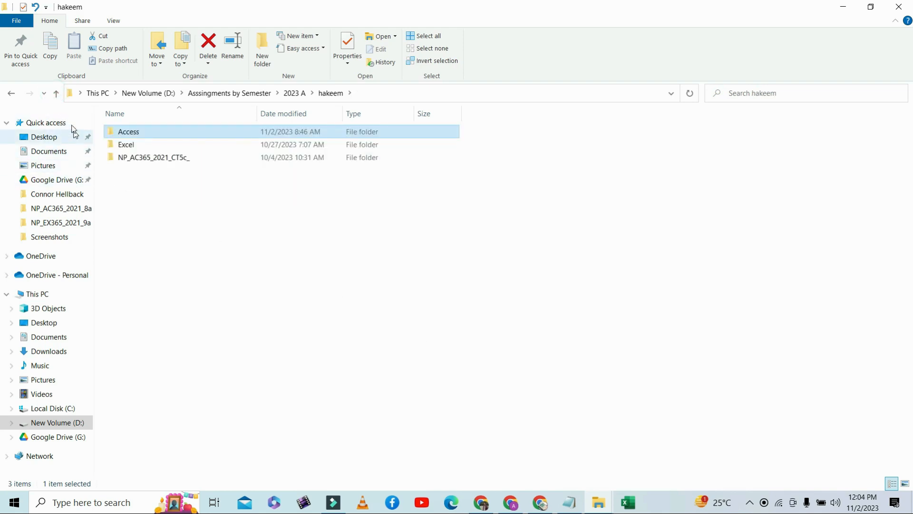
pyautogui.click(57, 93)
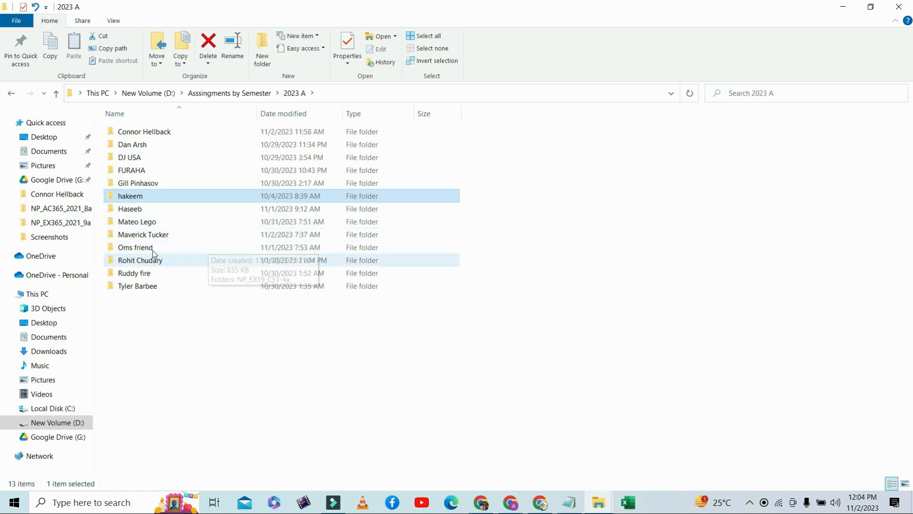
pyautogui.click(158, 227)
pyautogui.doubleClick(158, 227)
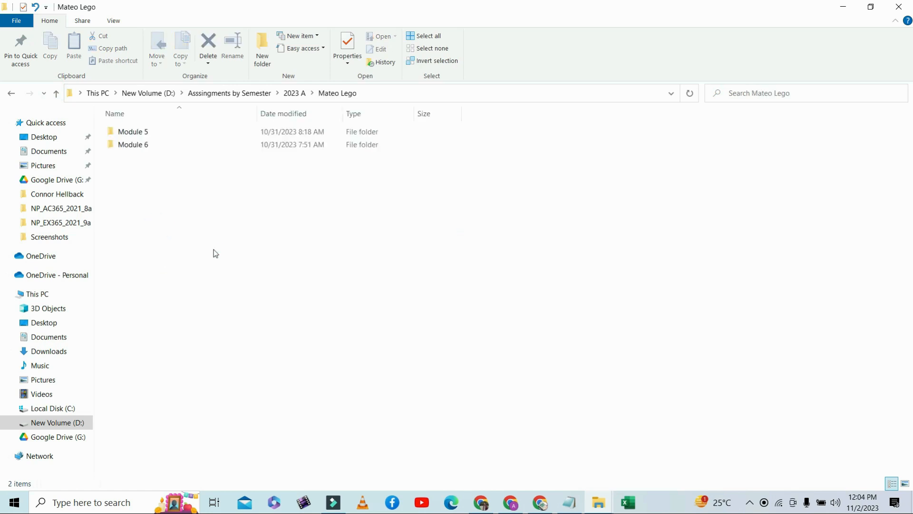
# Check the EOM5-2 instructions and the two project workbooks in the student's Module 5 folder.
pyautogui.doubleClick(153, 132)
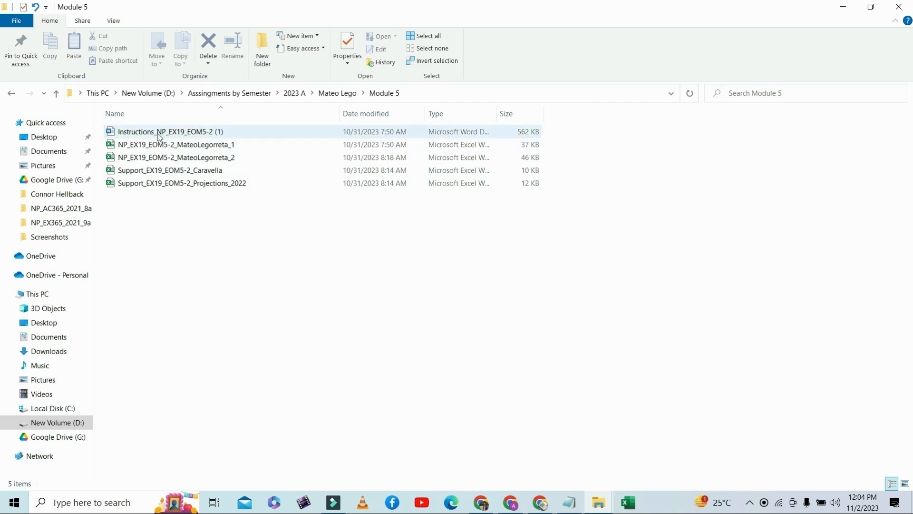
pyautogui.click(197, 135)
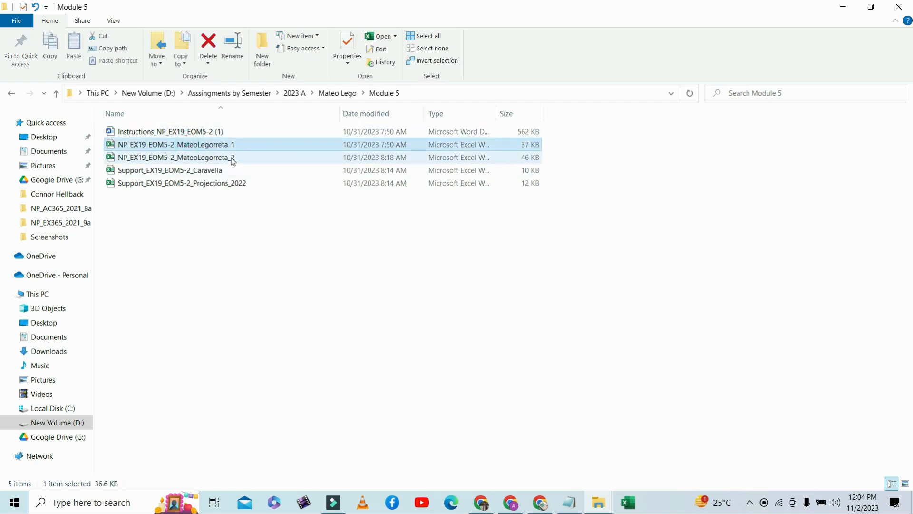
pyautogui.click(232, 157)
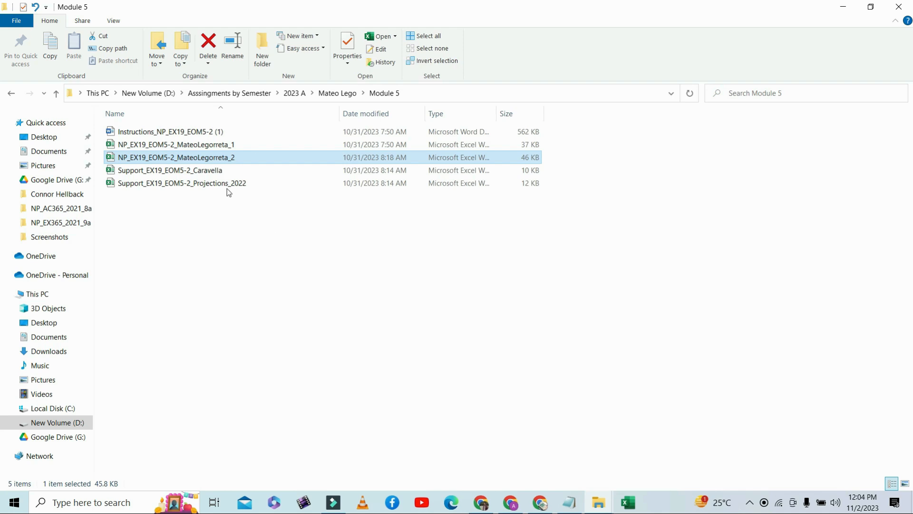
# Check the EOM6-2 instructions and project workbooks in the student's Module 6 folder as large icons, and restore the details view.
pyautogui.click(55, 93)
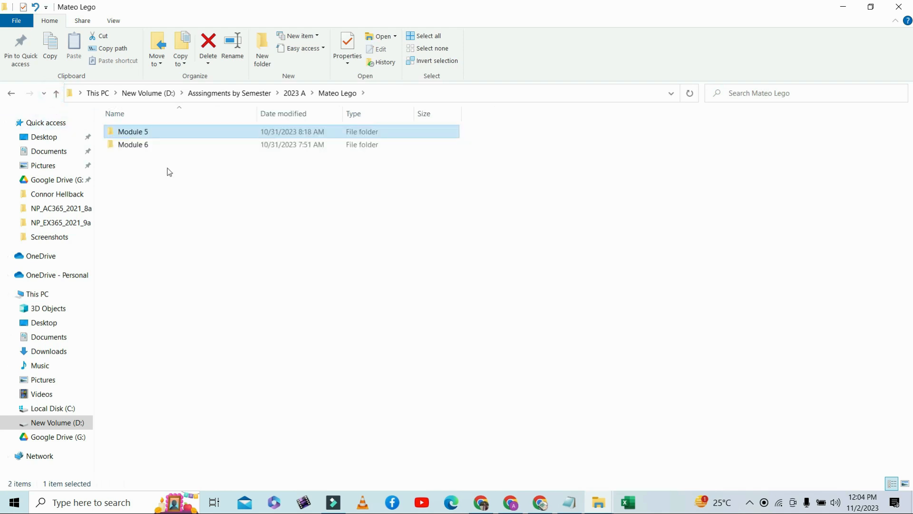
pyautogui.click(152, 144)
pyautogui.doubleClick(152, 145)
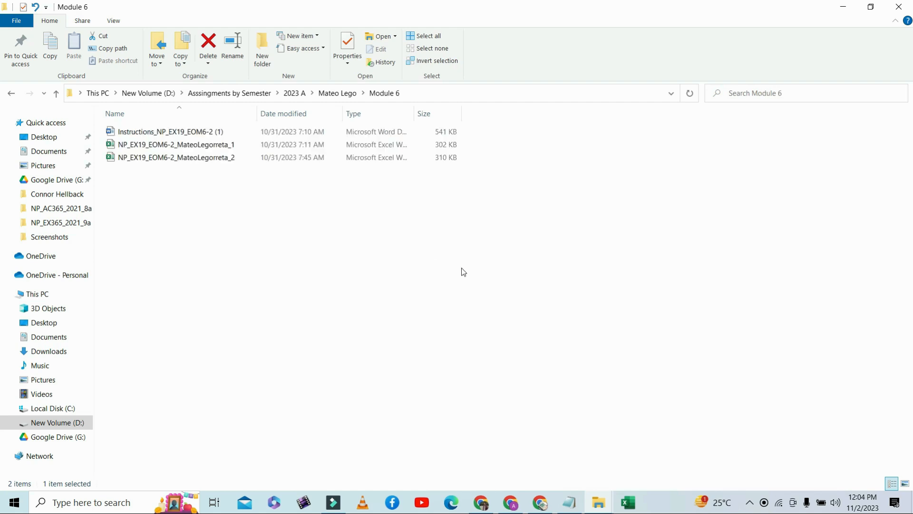
pyautogui.click(906, 485)
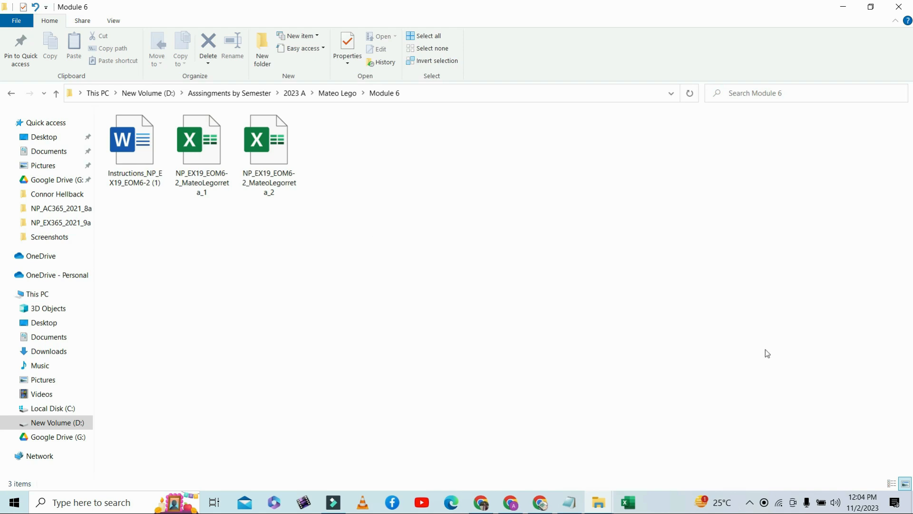
pyautogui.click(122, 177)
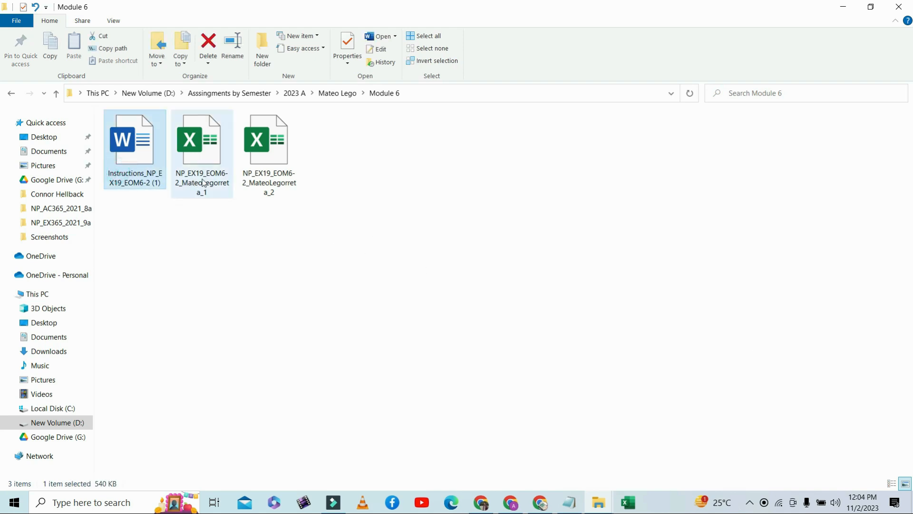
pyautogui.doubleClick(257, 187)
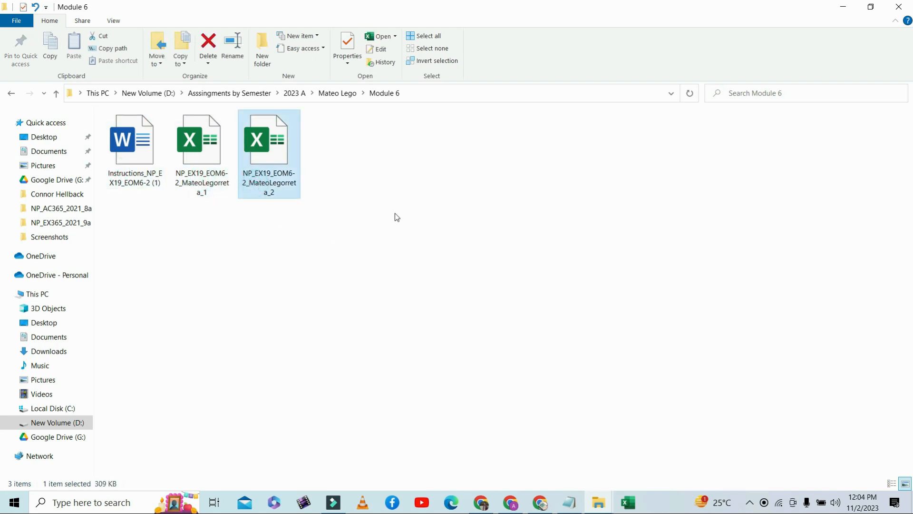
pyautogui.click(891, 484)
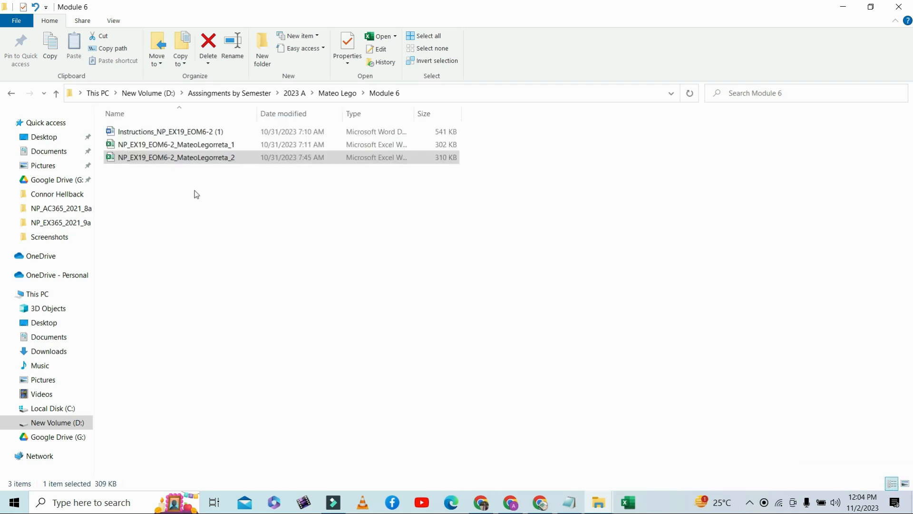